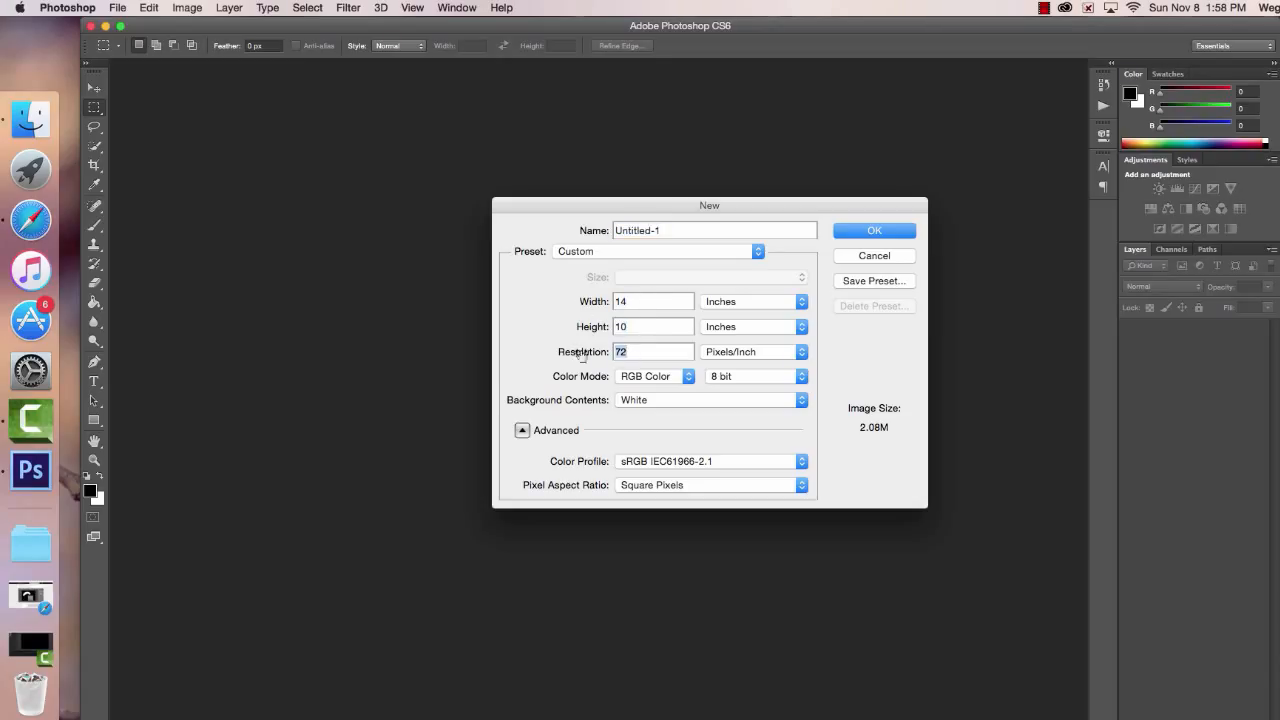
Create a new document 14 × 10 inches at 72 pixels/inch with a white background
left_click(855, 235)
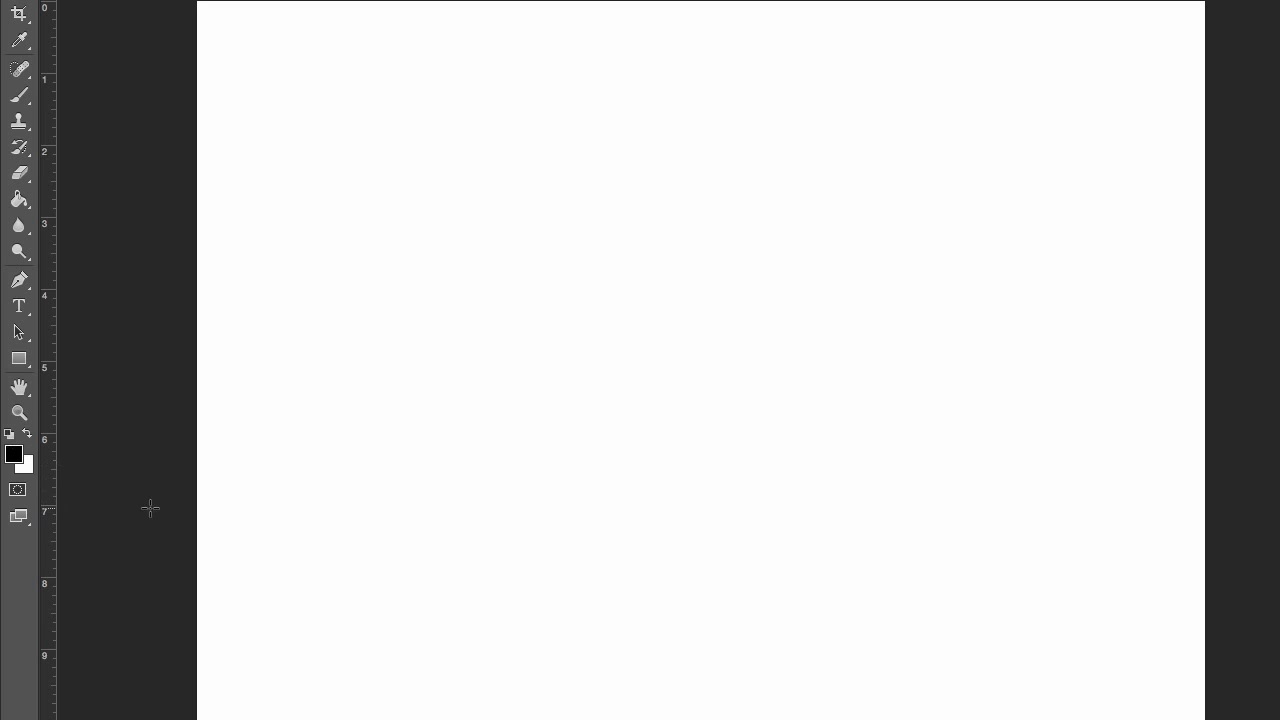
Set the foreground colour to a bright blue, and restore the default black and white colours
left_click(15, 453)
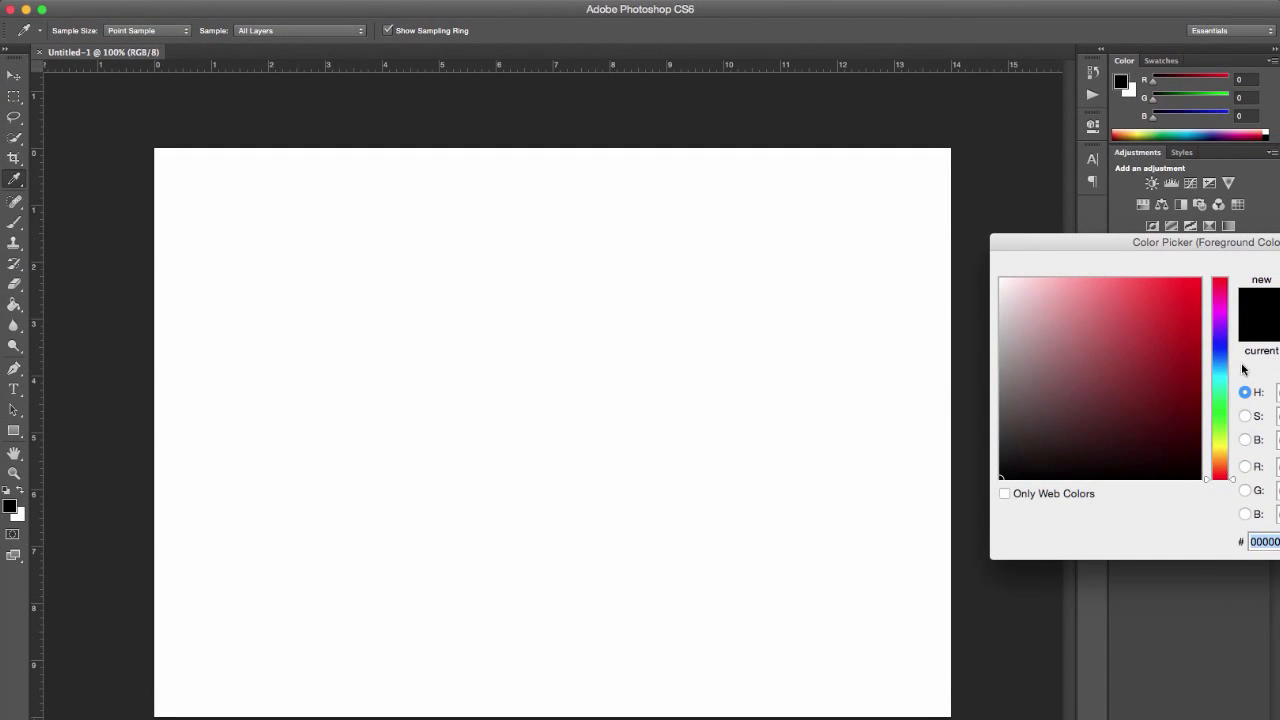
left_click(1220, 360)
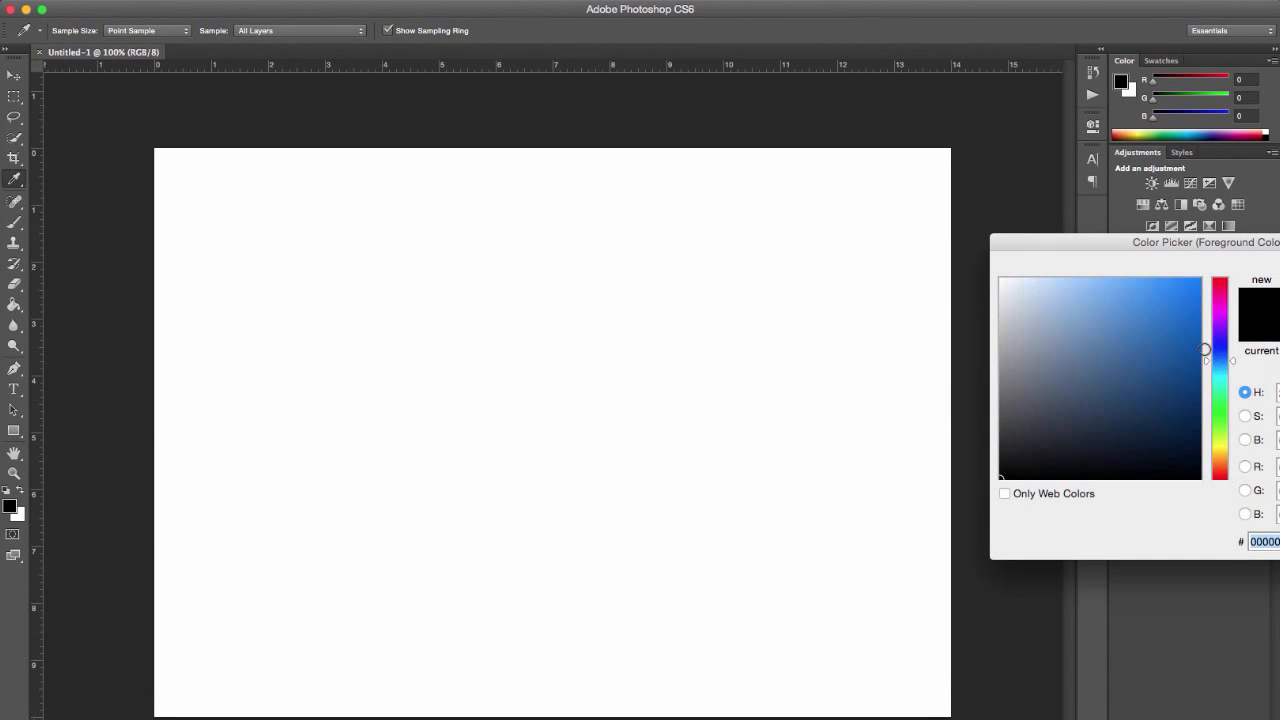
left_click(1182, 278)
key("Return")
key("m")
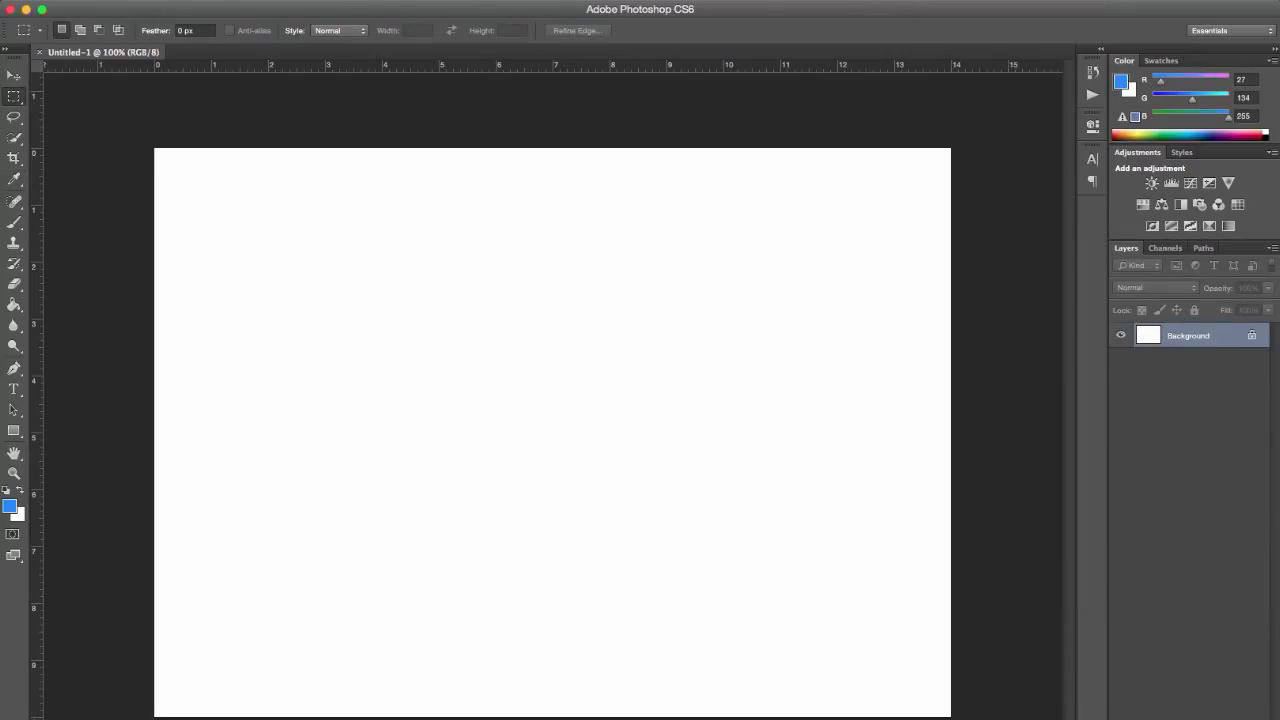
left_click(7, 491)
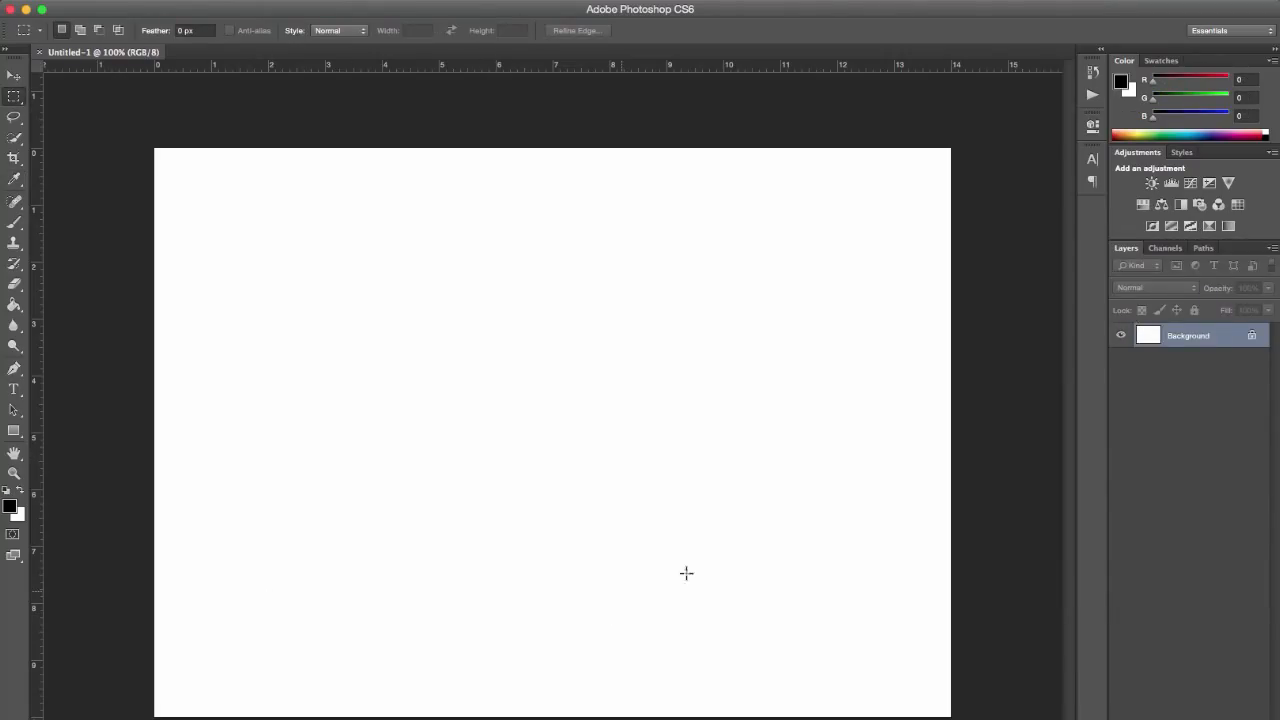
Examine the options of the Brush, Blur, Paint Bucket and Eraser tools, including the Eraser's brush presets
left_click(22, 224)
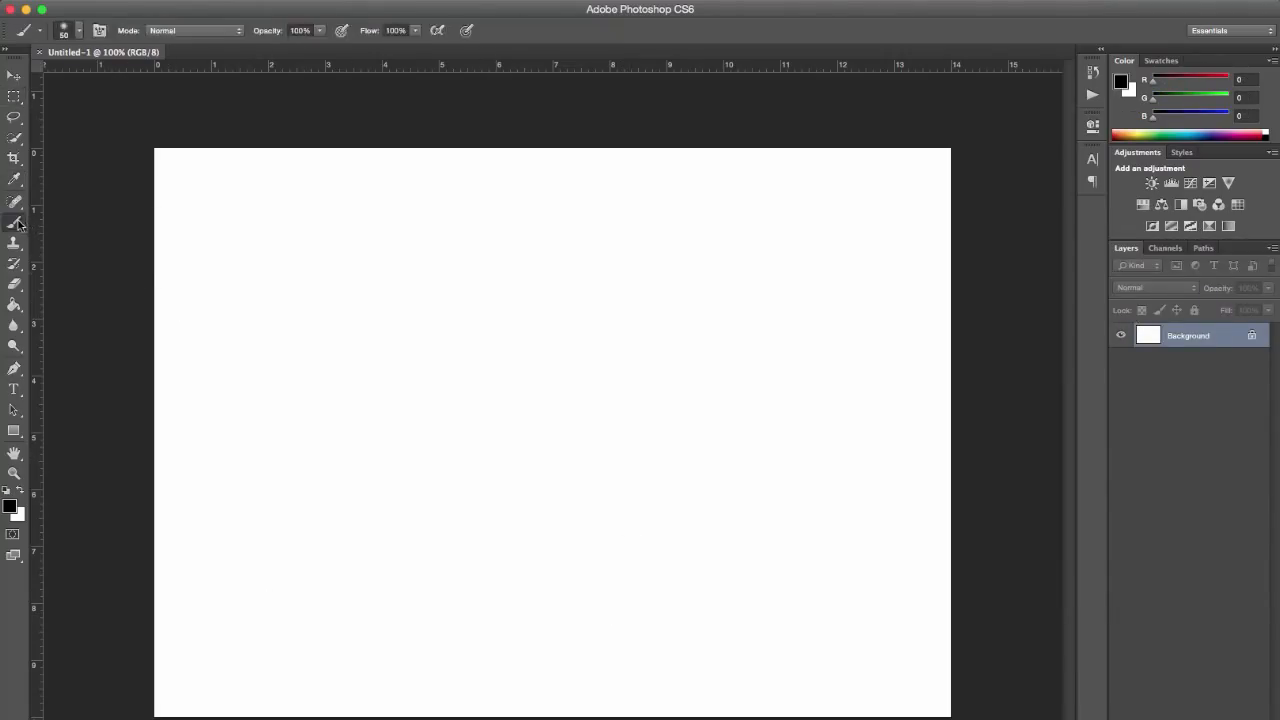
left_click(13, 225)
left_click(13, 325)
left_click(13, 304)
left_click(14, 284)
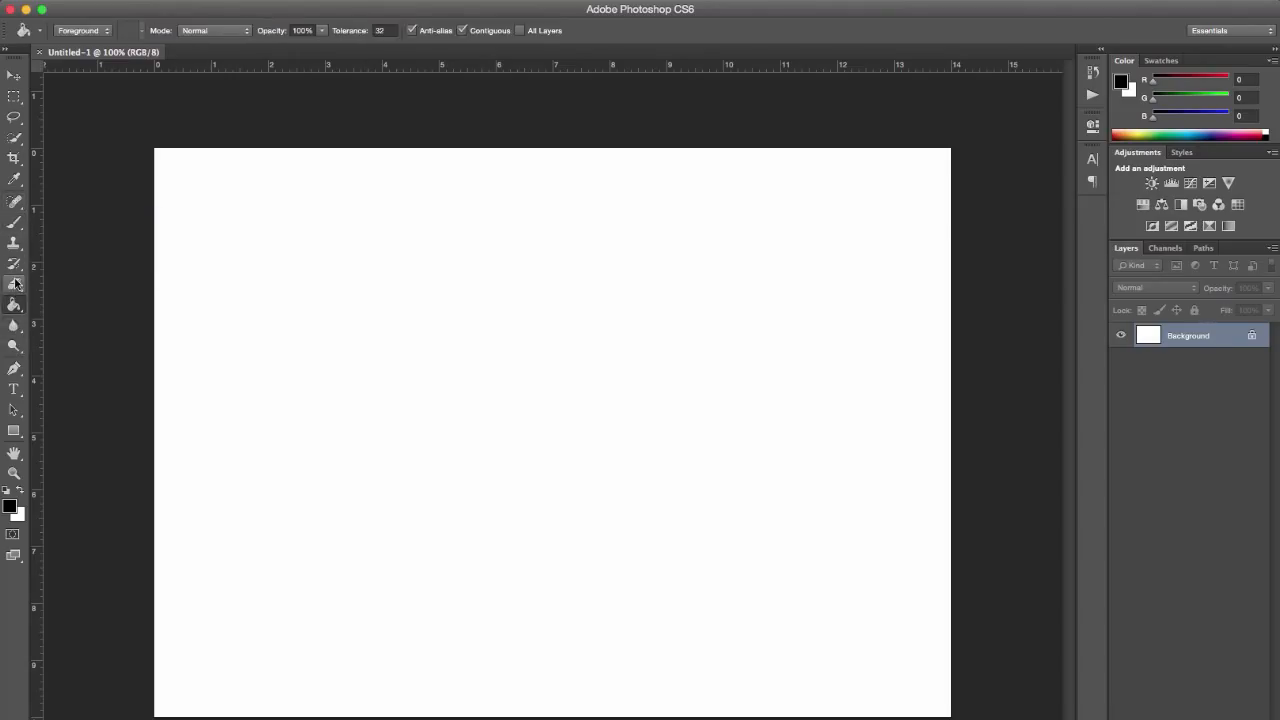
left_click(78, 32)
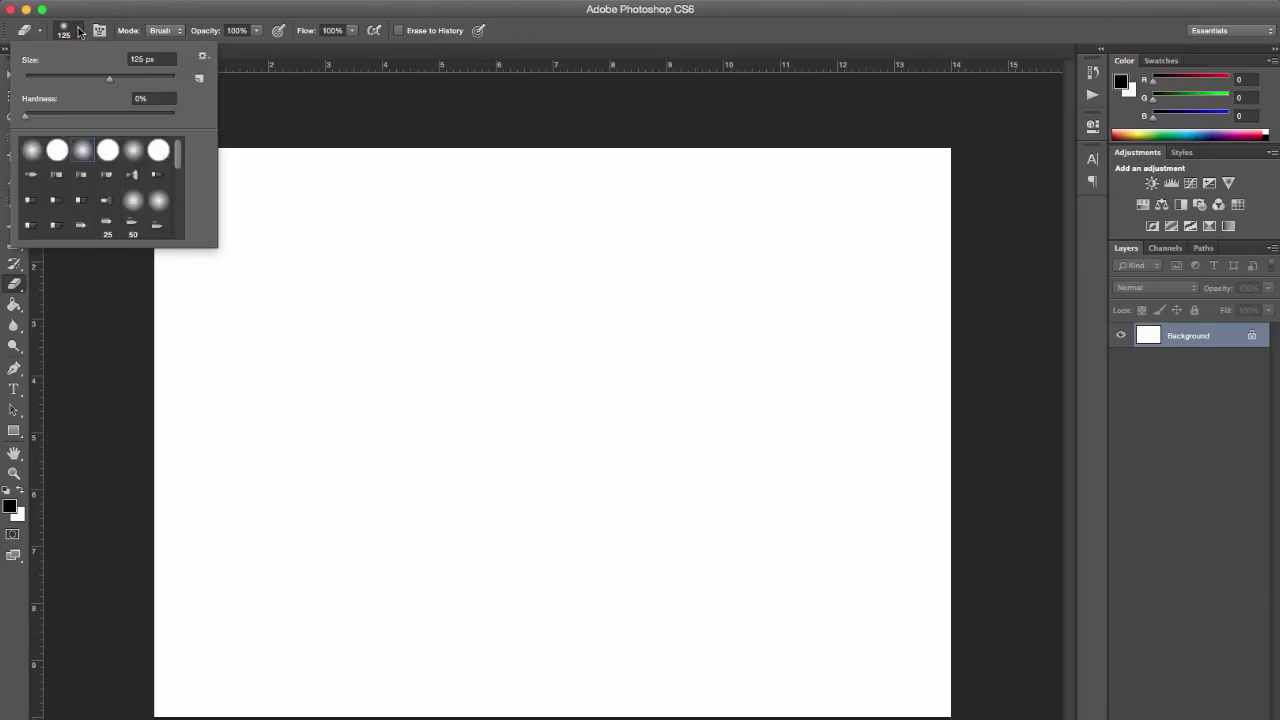
left_click(78, 32)
Examine the brush size, hardness and preset settings of the Blur, Dodge and History Brush tools
left_click(16, 322)
left_click(81, 31)
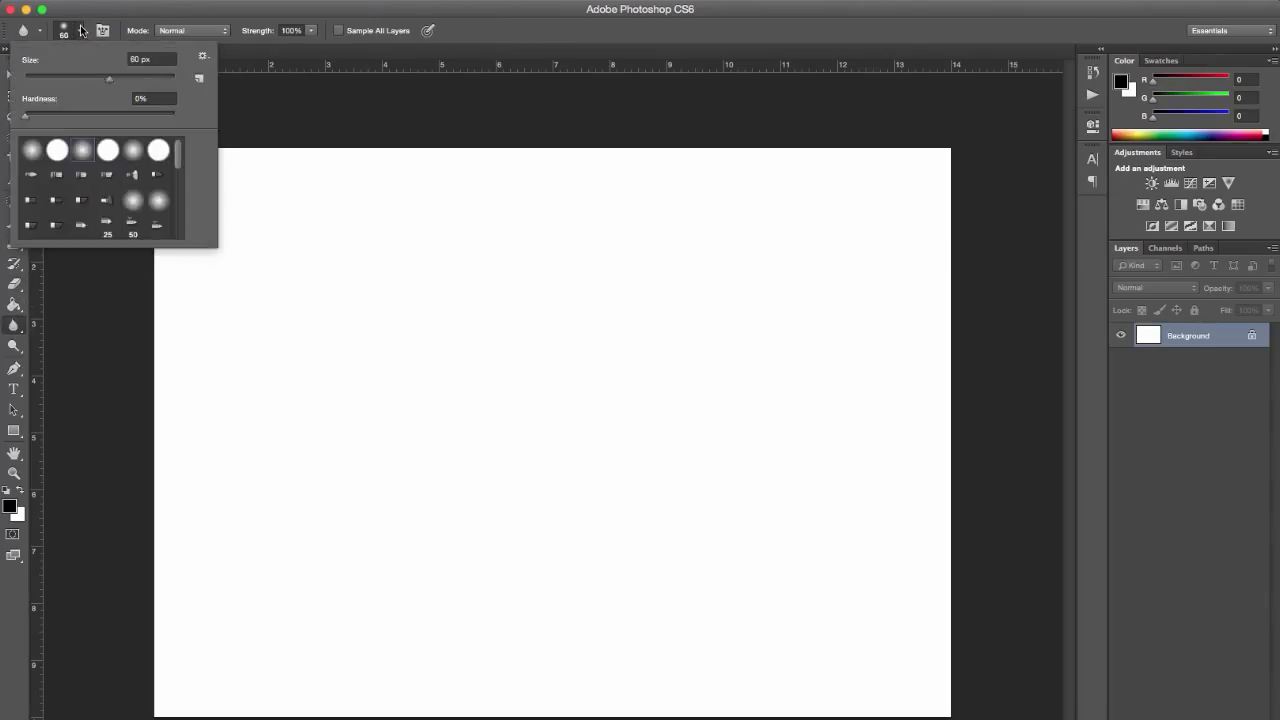
left_click(81, 31)
left_click(15, 343)
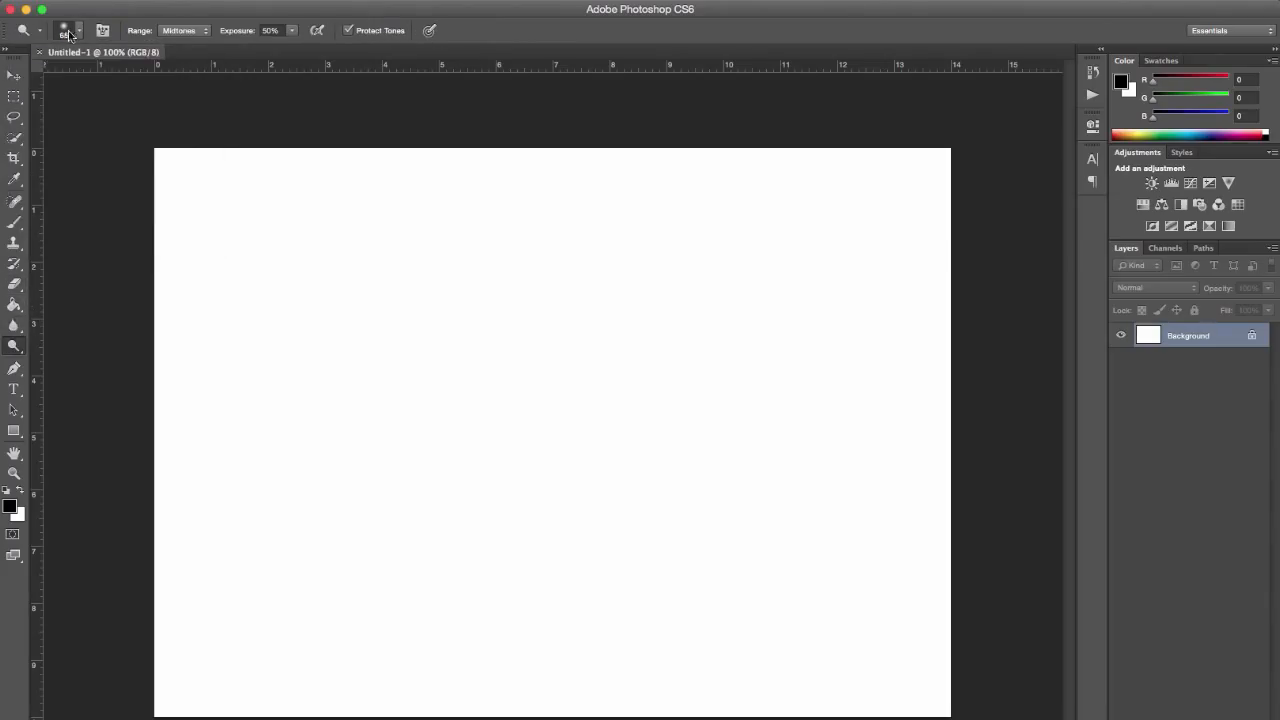
left_click(70, 35)
left_click(78, 32)
left_click(15, 265)
left_click(81, 33)
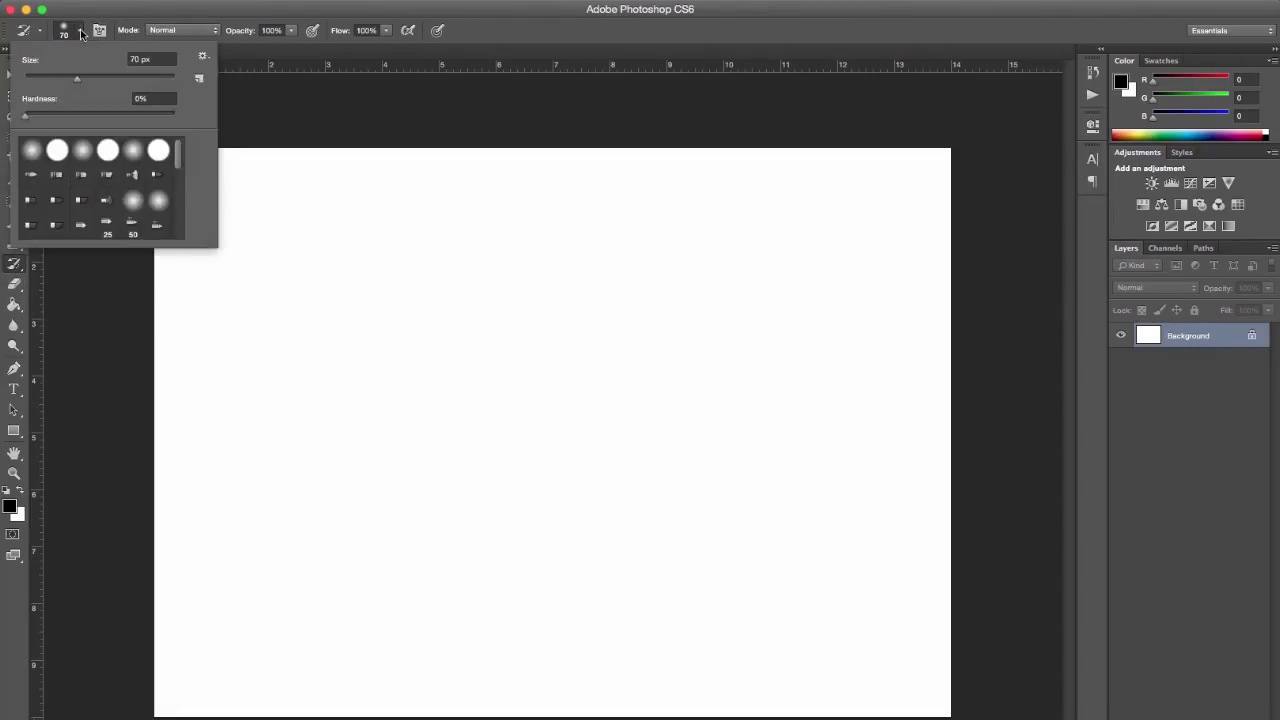
left_click(81, 33)
Set the Brush tool to a hard round tip of 100 px with 100% hardness, and look at the brush picker's options
left_click(16, 226)
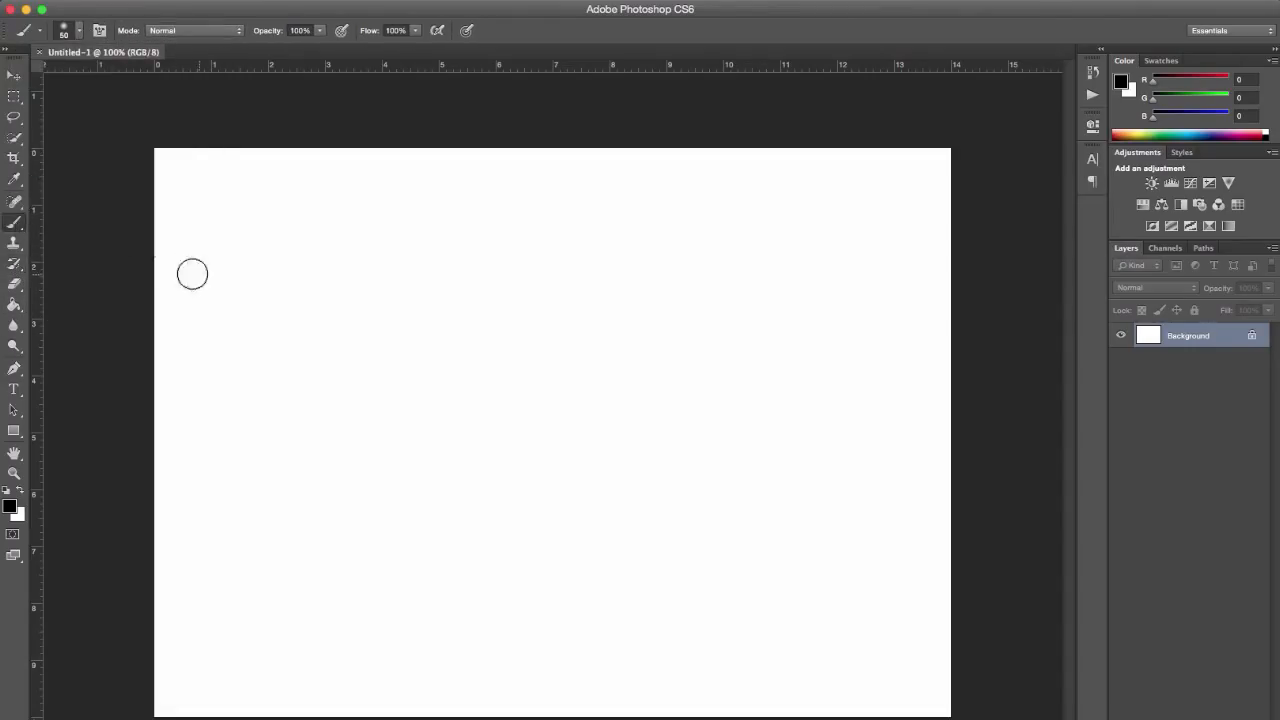
left_click(16, 230)
left_click(62, 218)
key("bracketright")
key("bracketright")
key("bracketright")
left_click(80, 33)
left_click(171, 120)
right_click(396, 272)
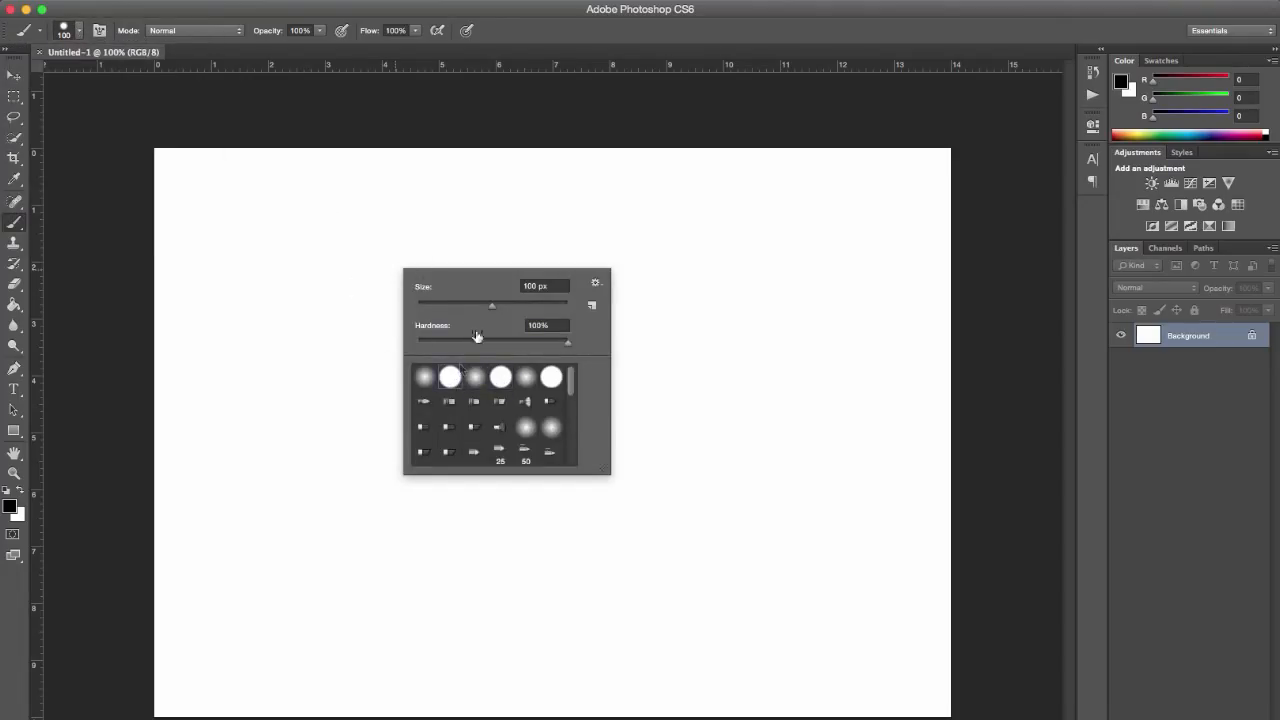
left_click(596, 284)
left_click(546, 253)
Paint a test dab and freehand strokes across the canvas with the 100 px hard round brush, undoing each one
left_click(306, 380)
key("ctrl+z")
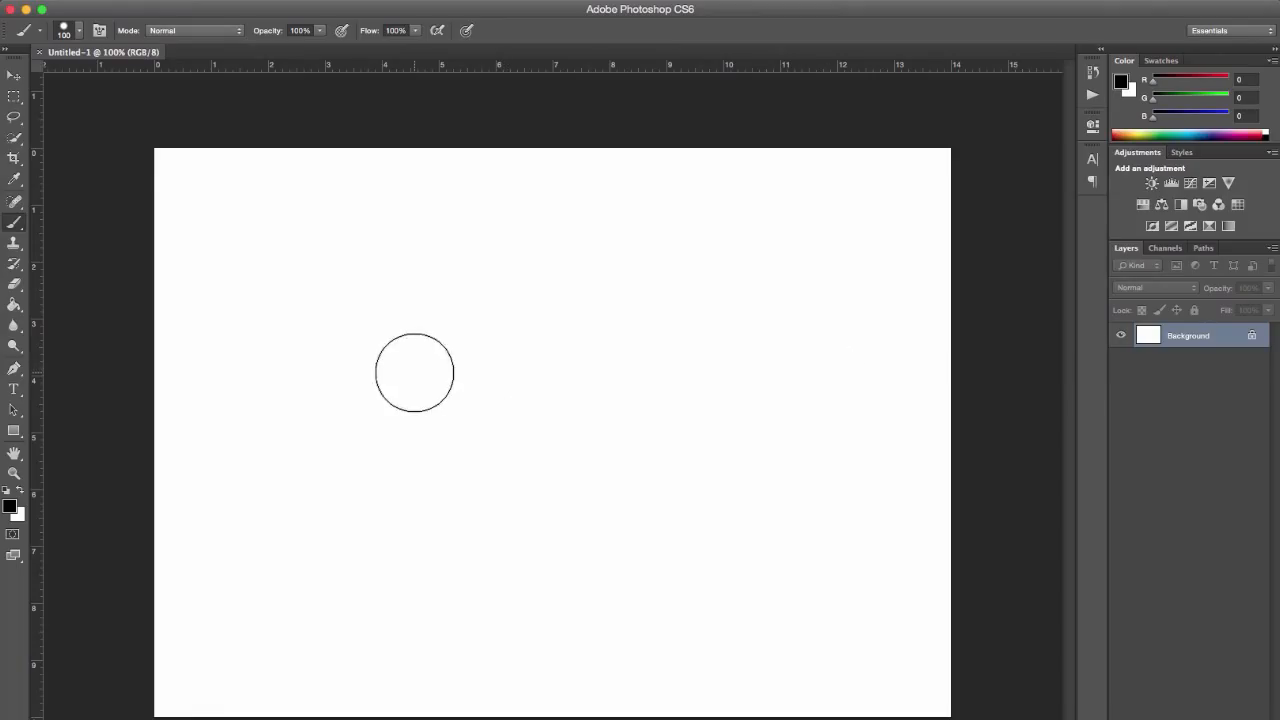
mouse_move(406, 400)
left_mouse_down()
mouse_move(377, 387)
mouse_move(507, 363)
mouse_move(432, 488)
mouse_move(516, 459)
mouse_move(634, 456)
left_mouse_up()
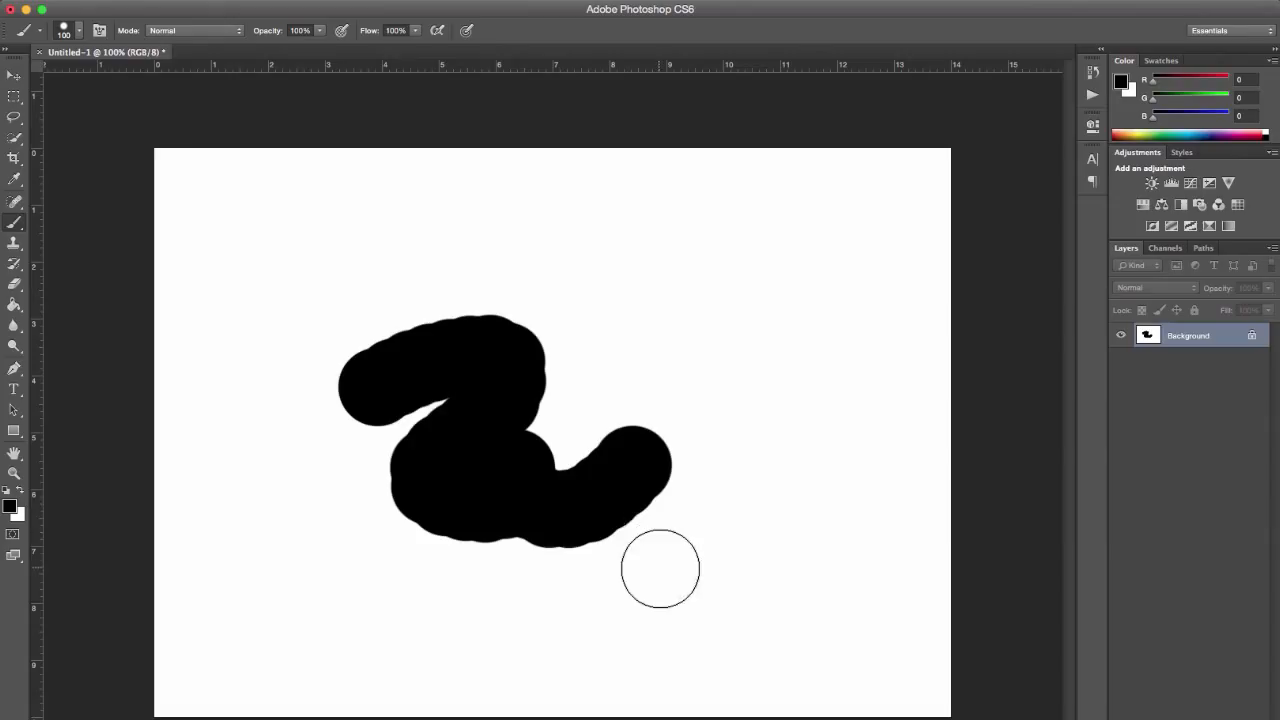
key("super+z")
left_click_drag(285, 410, 821, 311)
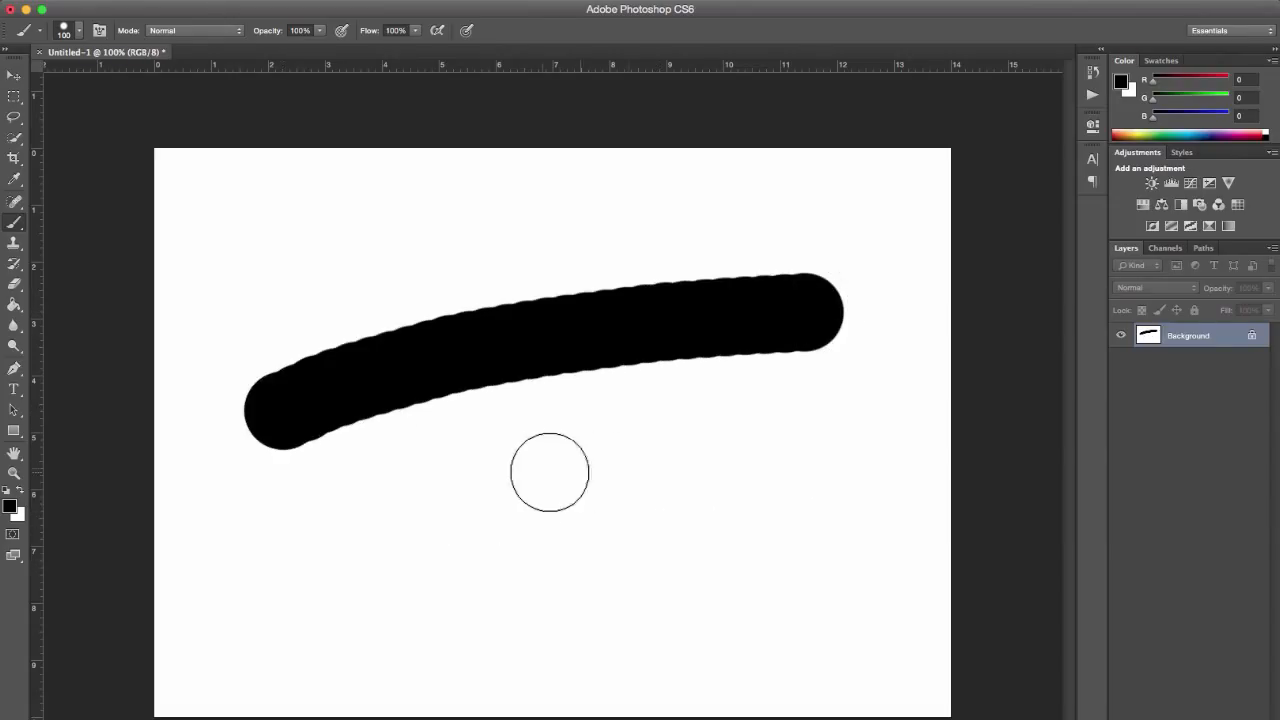
key("super+z")
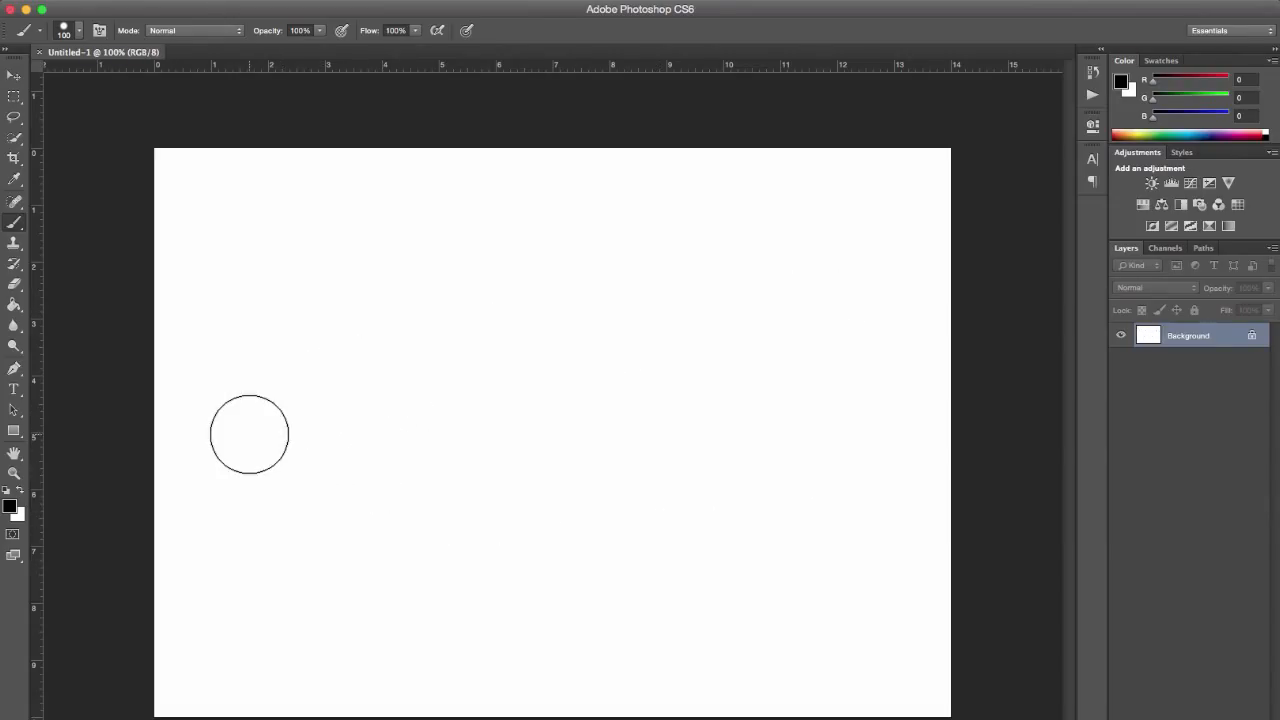
mouse_move(249, 434)
left_mouse_down()
mouse_move(322, 415)
mouse_move(343, 427)
mouse_move(363, 493)
mouse_move(388, 516)
mouse_move(538, 499)
left_mouse_up()
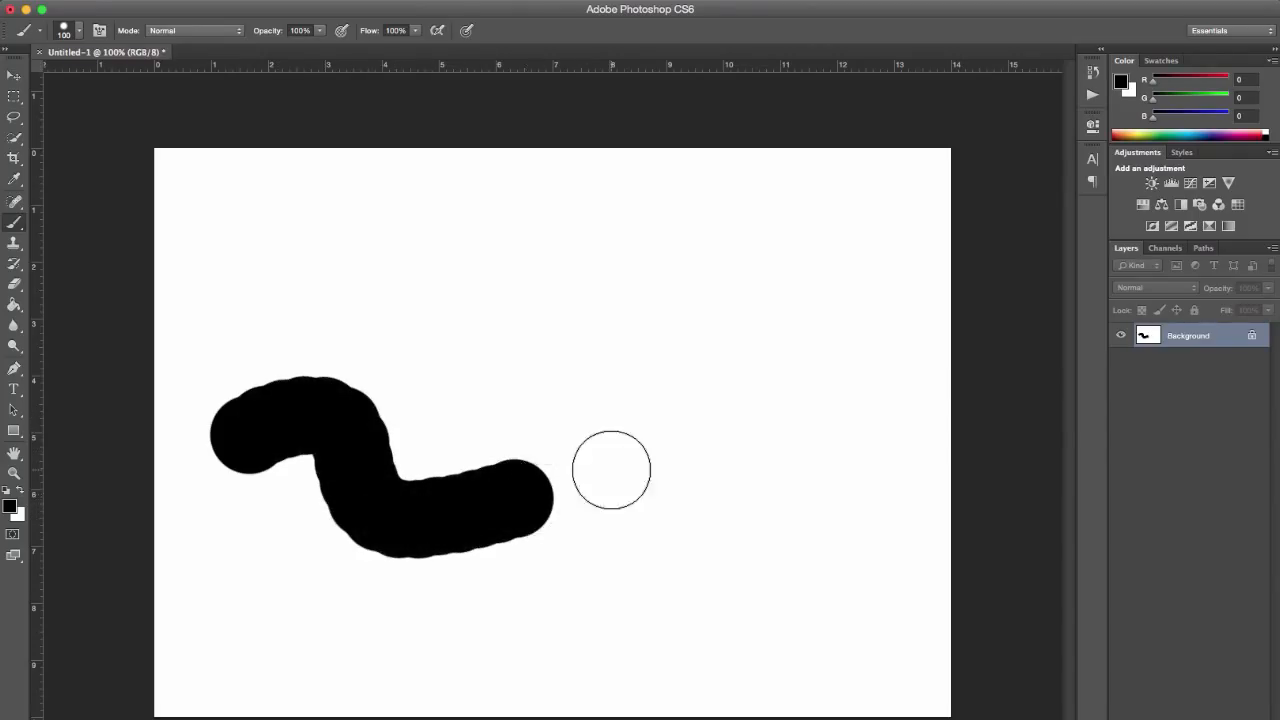
key("super+z")
Switch to the soft round brush preset, paint a short test stroke and undo it
right_click(494, 415)
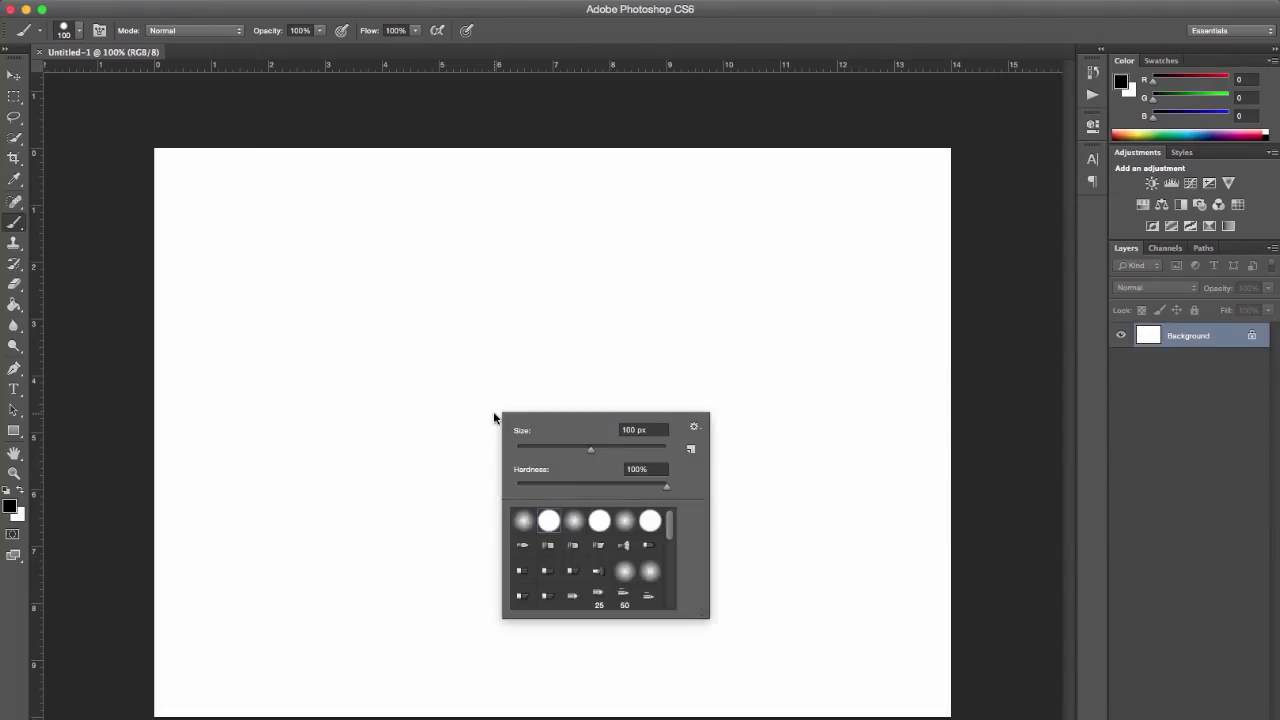
left_click(577, 520)
mouse_move(286, 434)
left_mouse_down()
mouse_move(383, 412)
mouse_move(421, 427)
mouse_move(423, 486)
left_mouse_up()
key("super+z")
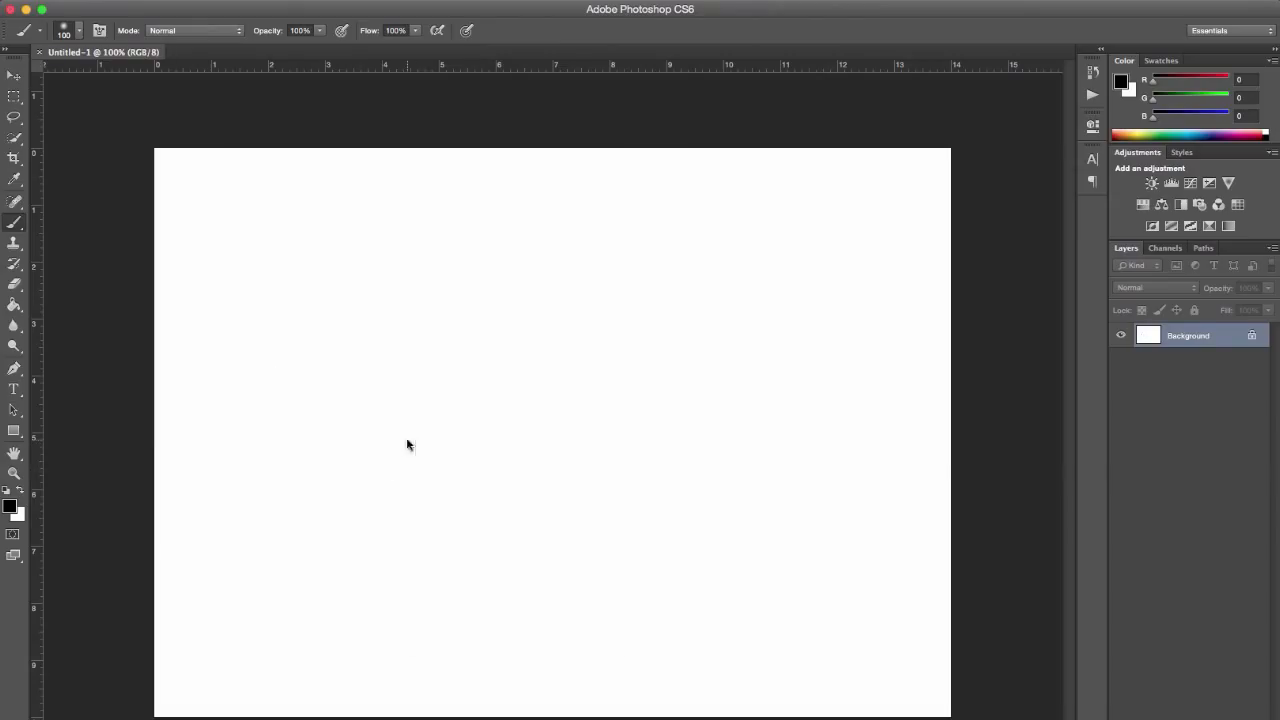
Switch to a flat bristle brush preset at 100 px and try a dab and a short stroke on the canvas
right_click(407, 440)
left_click(461, 572)
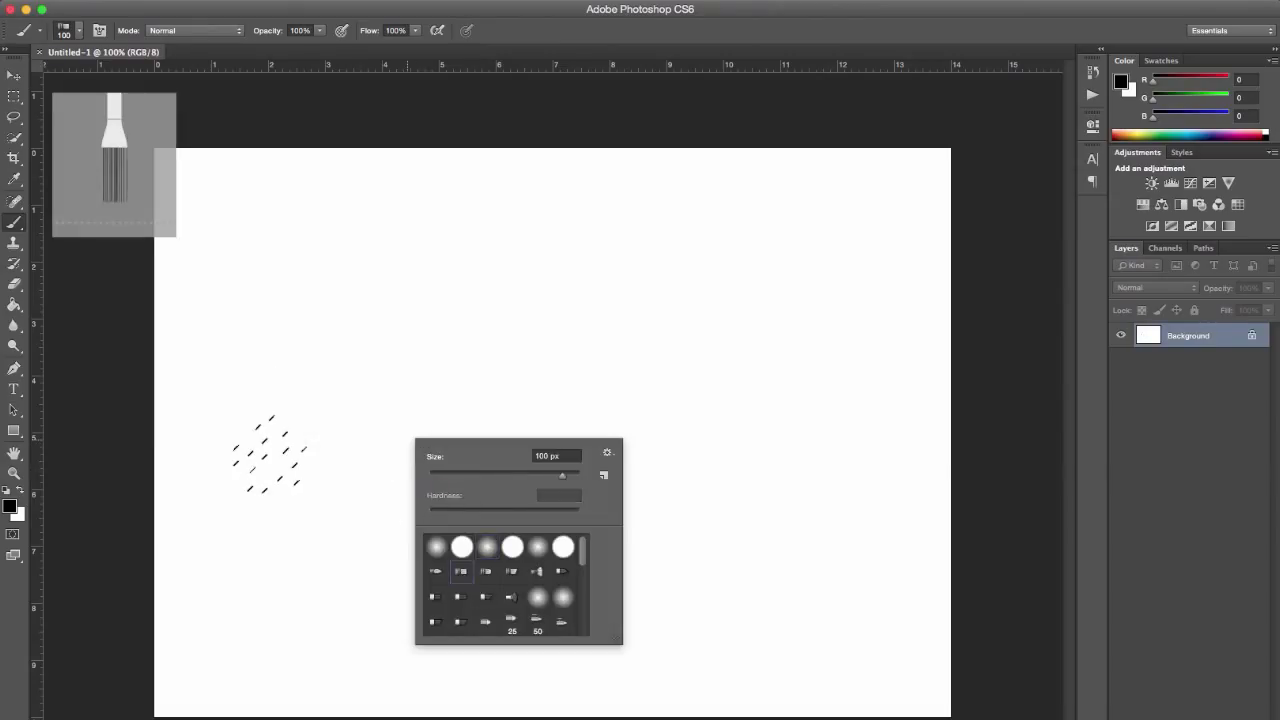
left_click(268, 453)
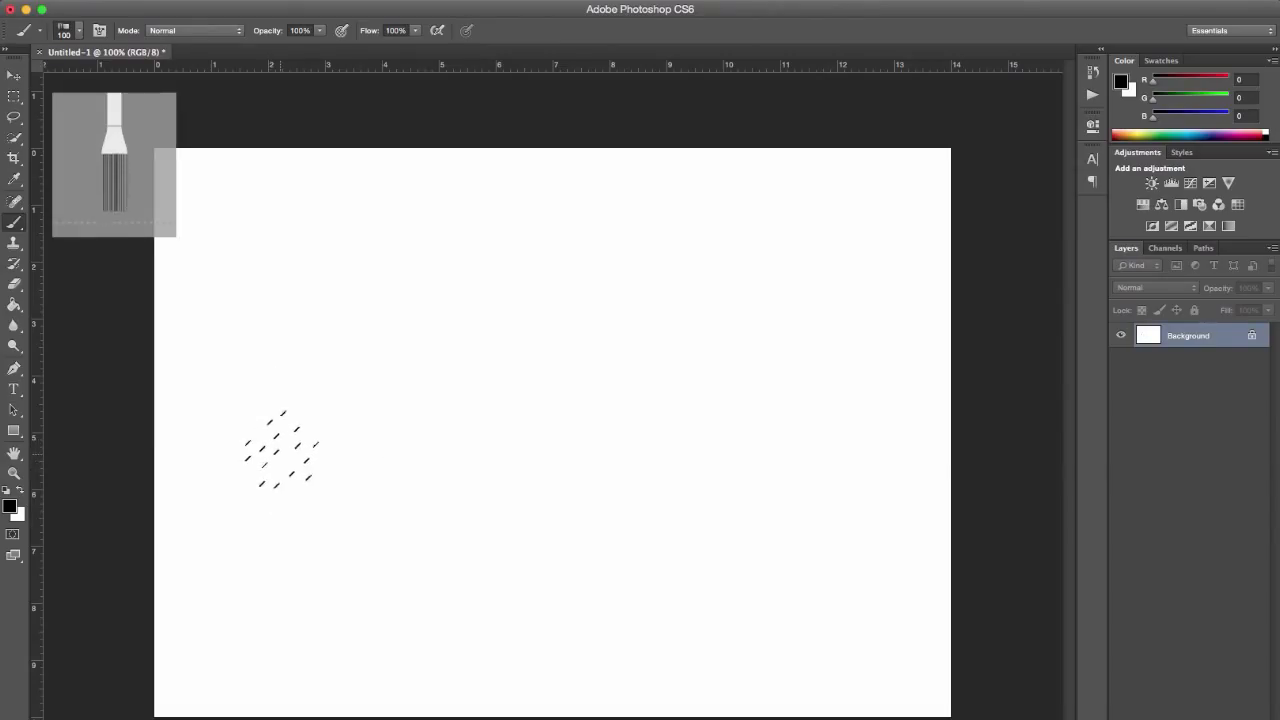
mouse_move(277, 443)
left_mouse_down()
mouse_move(396, 426)
mouse_move(375, 502)
mouse_move(467, 516)
mouse_move(547, 476)
mouse_move(564, 587)
mouse_move(617, 392)
mouse_move(552, 365)
mouse_move(430, 408)
left_mouse_up()
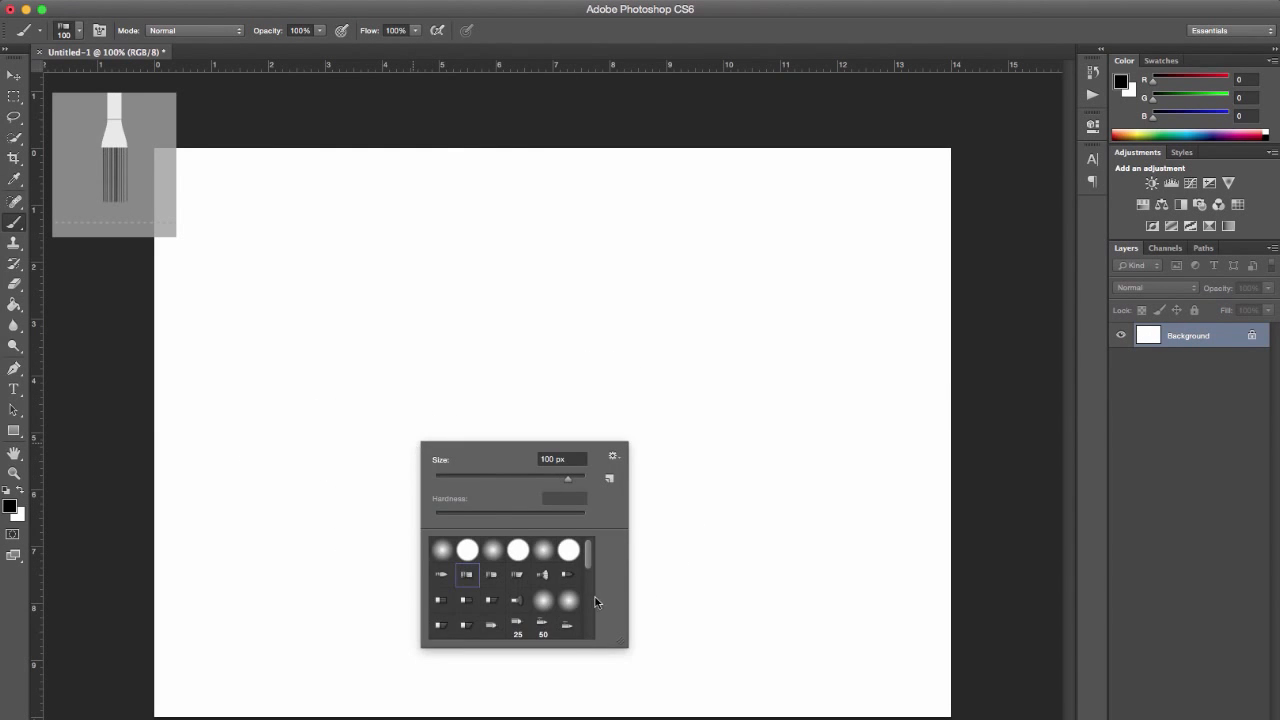
Switch to the fan-shaped bristle brush preset at 100 px and paint several dabs and dense scribbles across the canvas
left_click(546, 578)
left_click(338, 413)
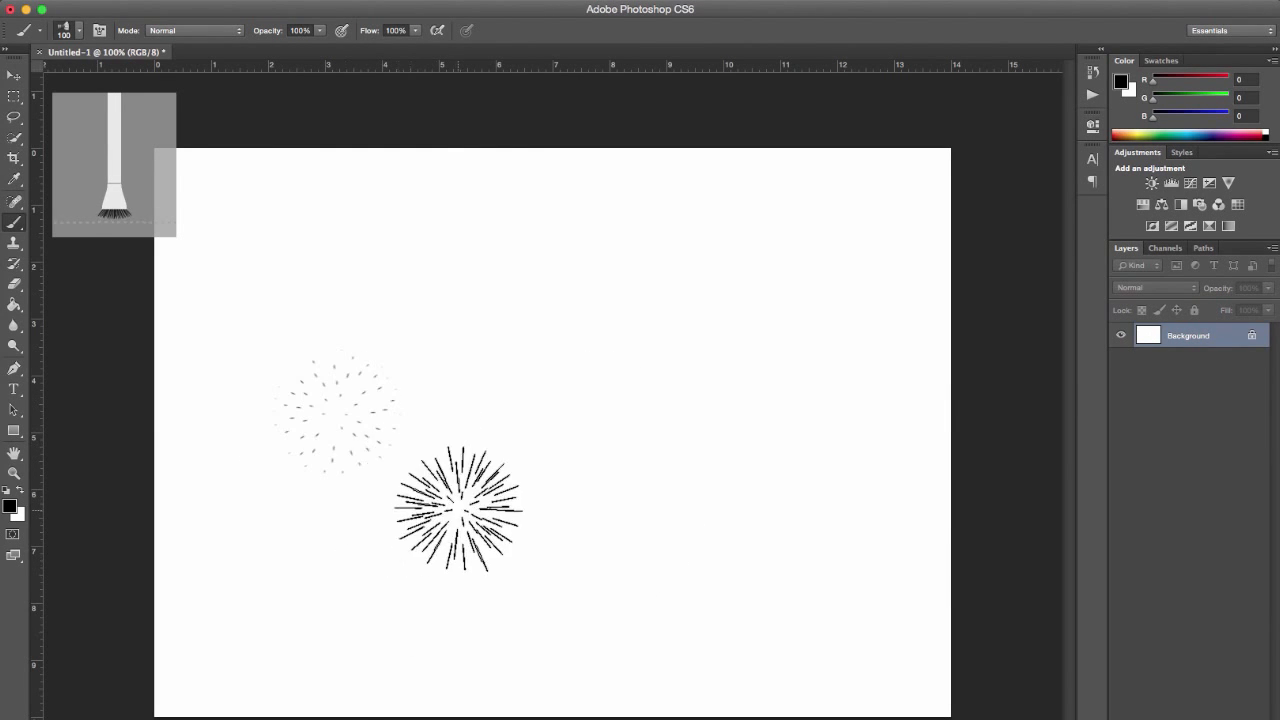
left_click(457, 508)
left_click_drag(556, 452, 563, 449)
left_click_drag(668, 372, 740, 378)
left_click_drag(674, 530, 818, 562)
Undo the bristle brush marks by reverting the document to its New history state
key("super+z")
key("super+z")
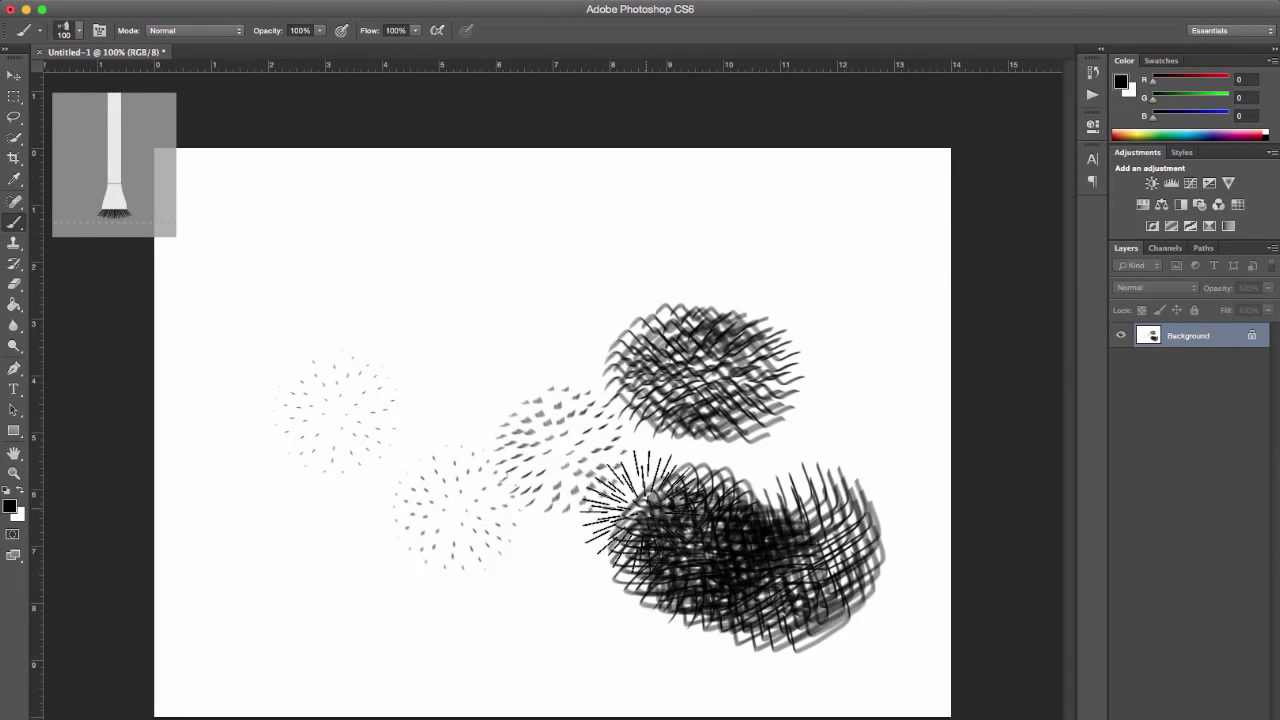
left_click(1093, 72)
left_click(984, 163)
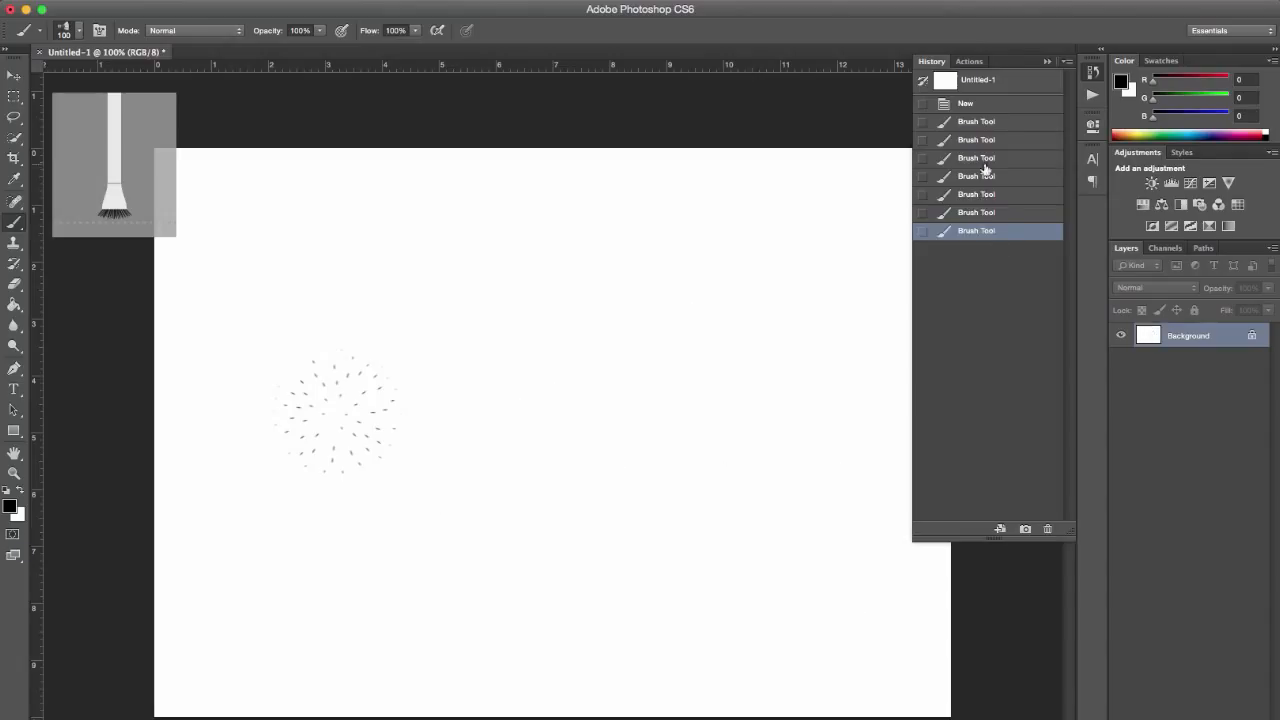
left_click(974, 105)
left_click(1092, 72)
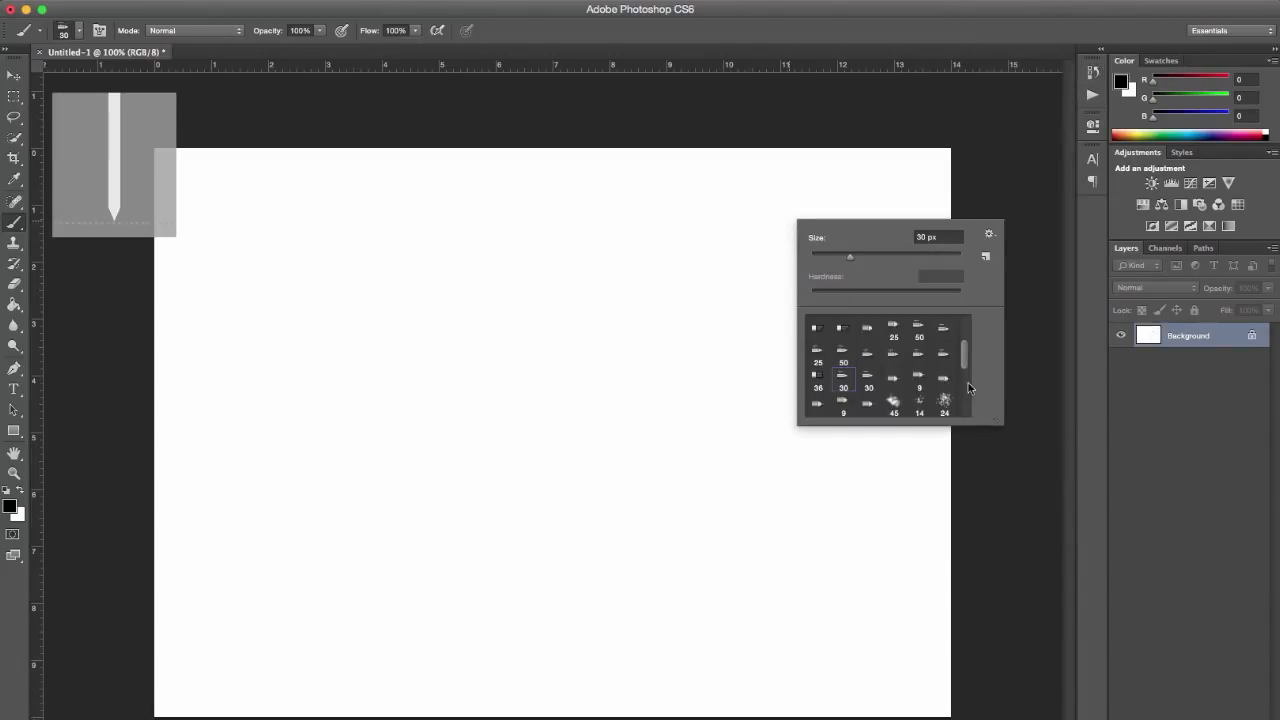
Choose a spatter brush at 89 px and paint a single dab and a thick scribble on the canvas's left half
scroll(968, 382, "down", 5)
left_click(893, 352)
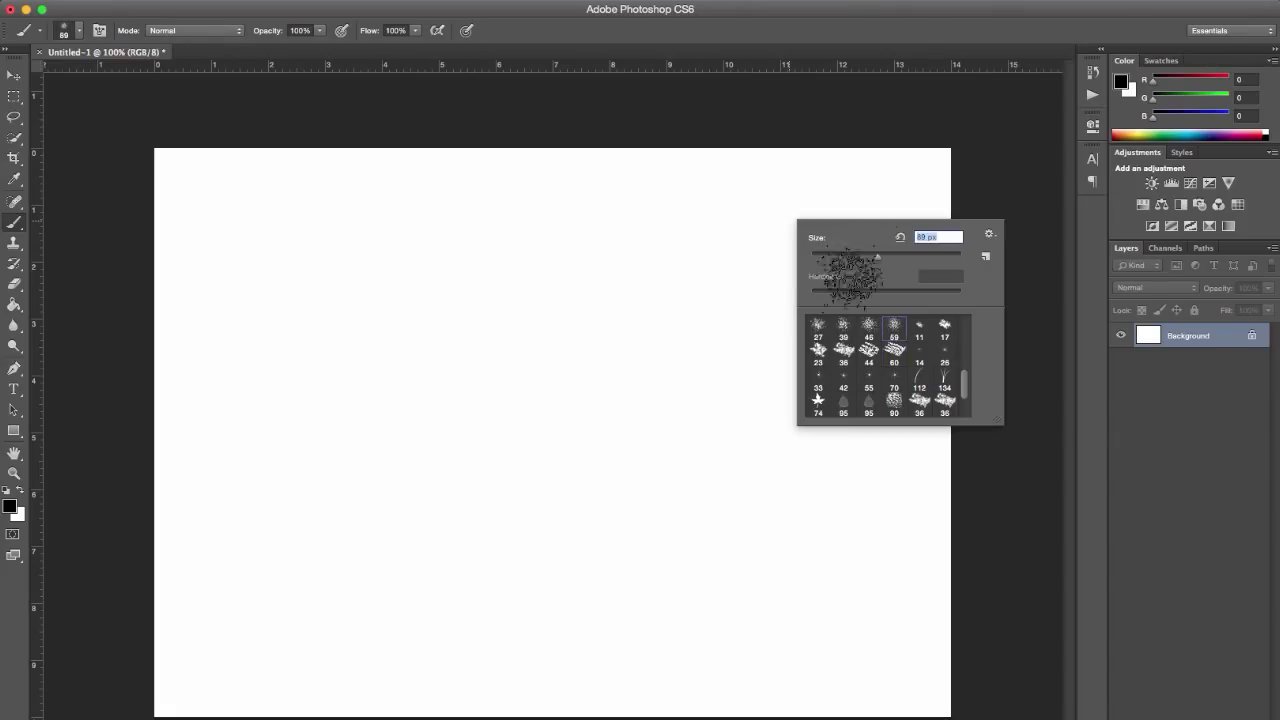
left_click(316, 507)
mouse_move(403, 472)
left_mouse_down()
mouse_move(489, 457)
mouse_move(516, 500)
left_mouse_up()
Paint one zigzag stroke with the 46 px spatter brush and another above it with the 59 px spatter brush
right_click(643, 400)
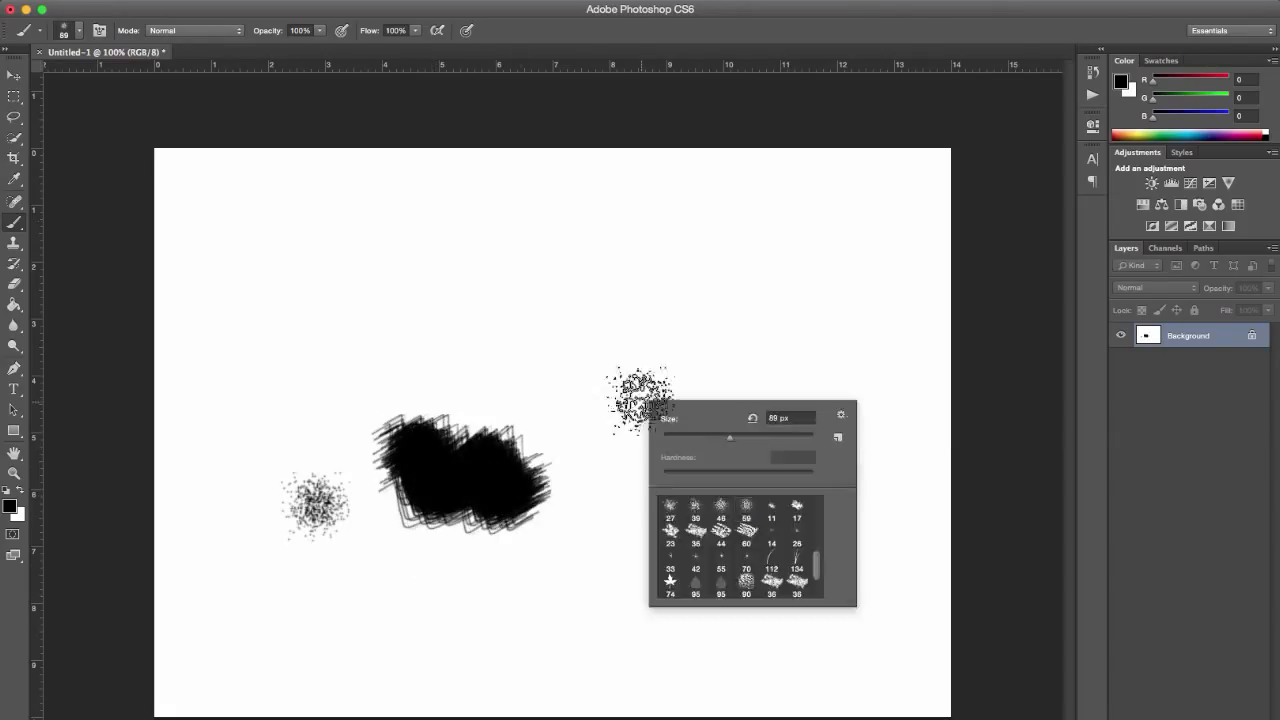
left_click(714, 490)
mouse_move(548, 592)
left_mouse_down()
mouse_move(589, 565)
mouse_move(672, 552)
left_mouse_up()
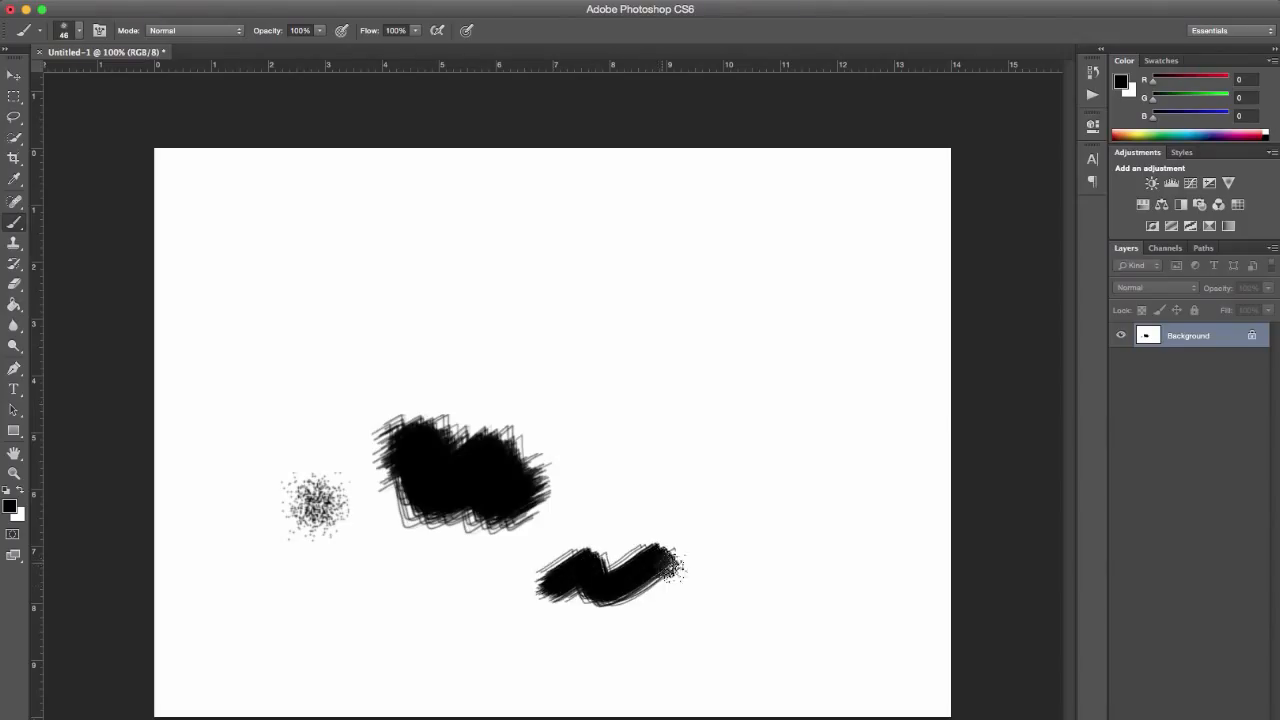
right_click(657, 449)
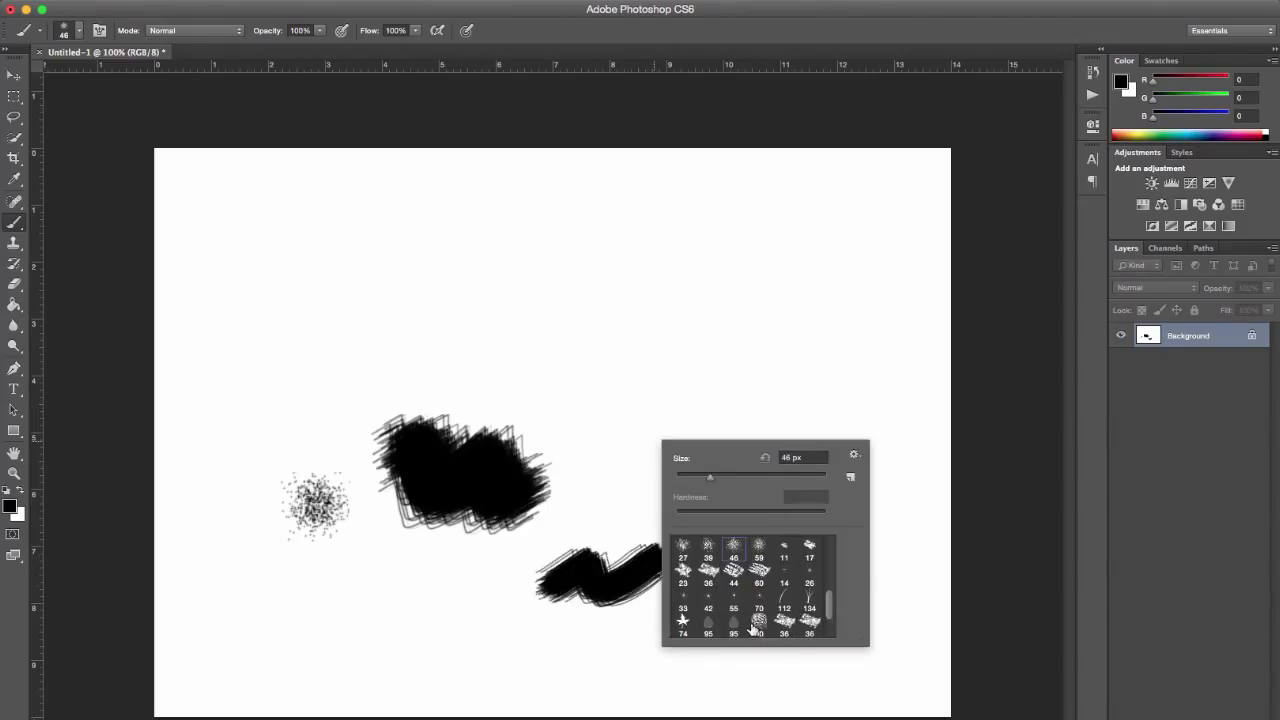
left_click(759, 548)
left_click_drag(611, 446, 740, 432)
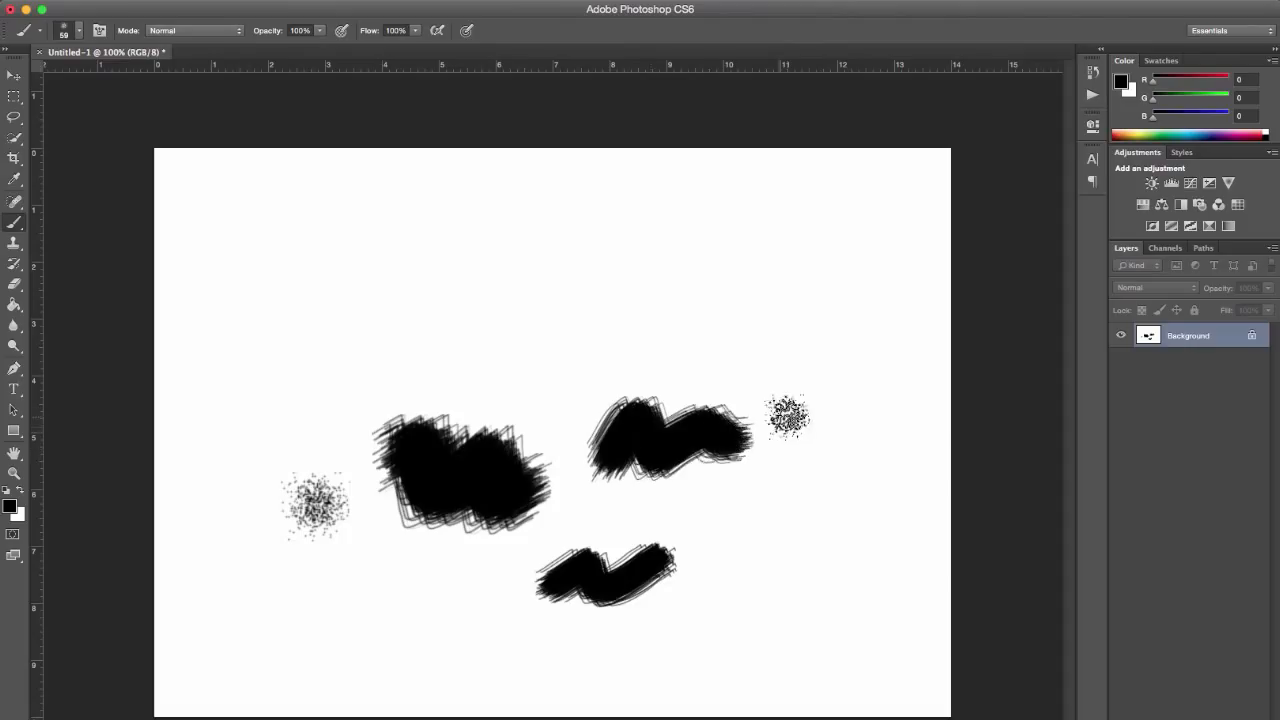
Paint a short thin zigzag above the other strokes with the 27 px spatter brush
right_click(592, 347)
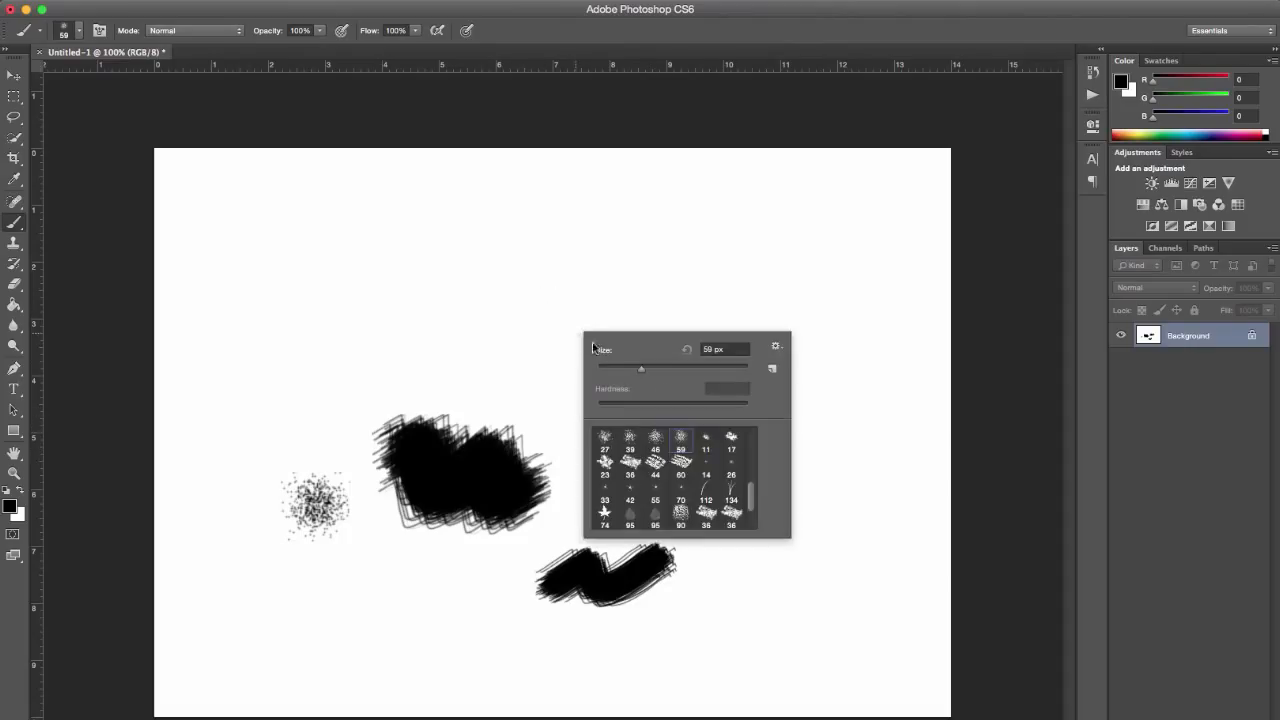
left_click(604, 440)
left_click_drag(499, 334, 607, 328)
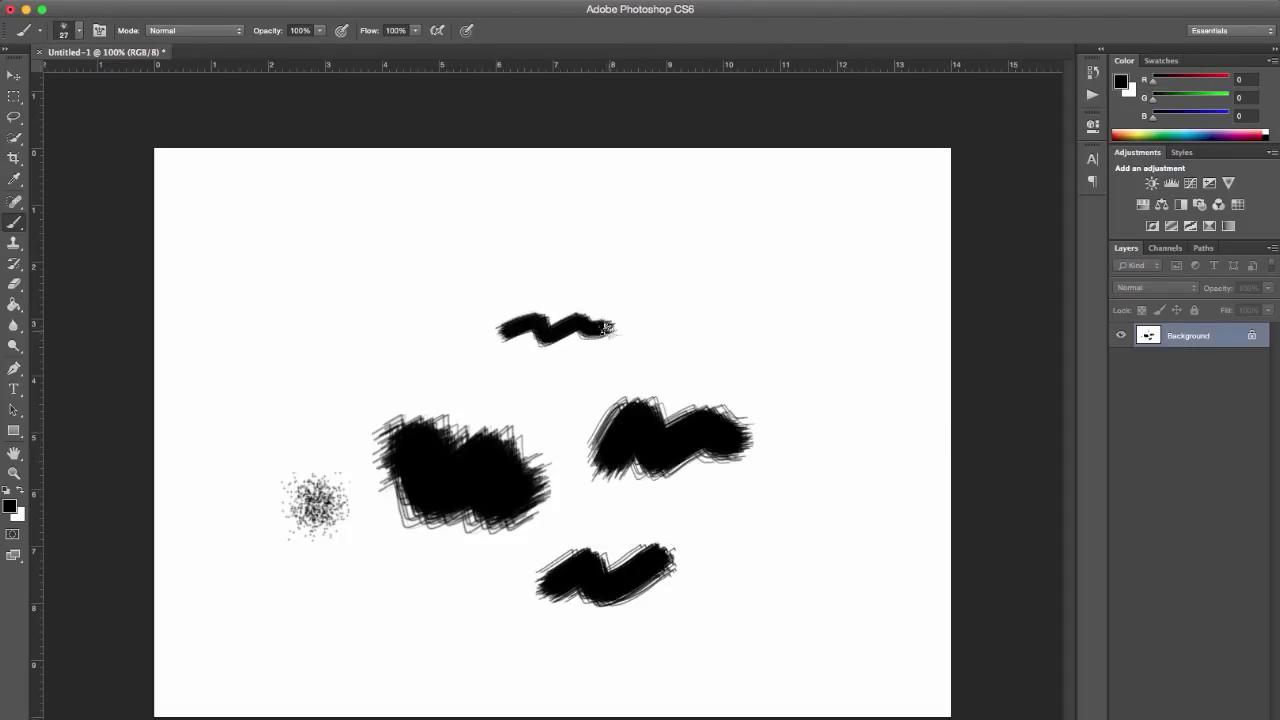
Enlarge the current spatter brush to 100 px
key("bracketright")
key("bracketright")
key("bracketright")
key("bracketright")
key("bracketright")
key("bracketright")
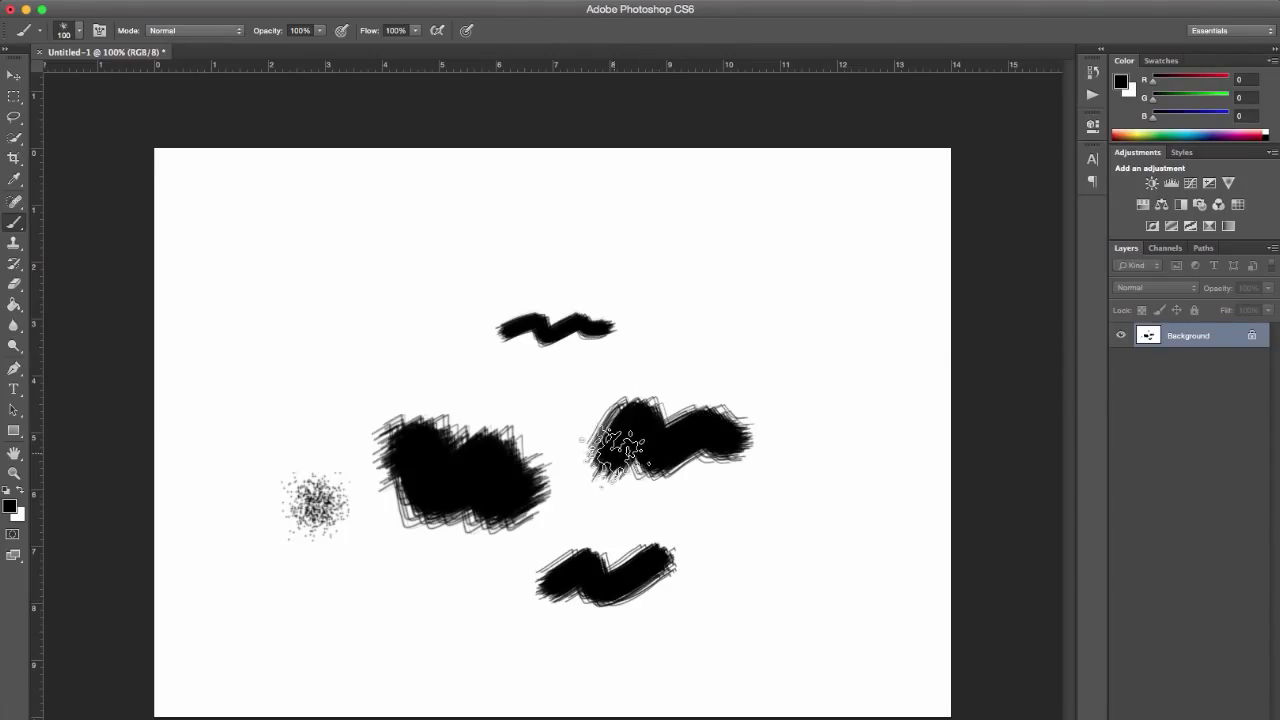
Reduce the spatter brush to 80 px and paint one curved zigzag stroke near the canvas's lower right
key("bracketleft")
key("bracketleft")
mouse_move(705, 528)
left_mouse_down()
mouse_move(743, 543)
mouse_move(826, 507)
mouse_move(864, 468)
left_mouse_up()
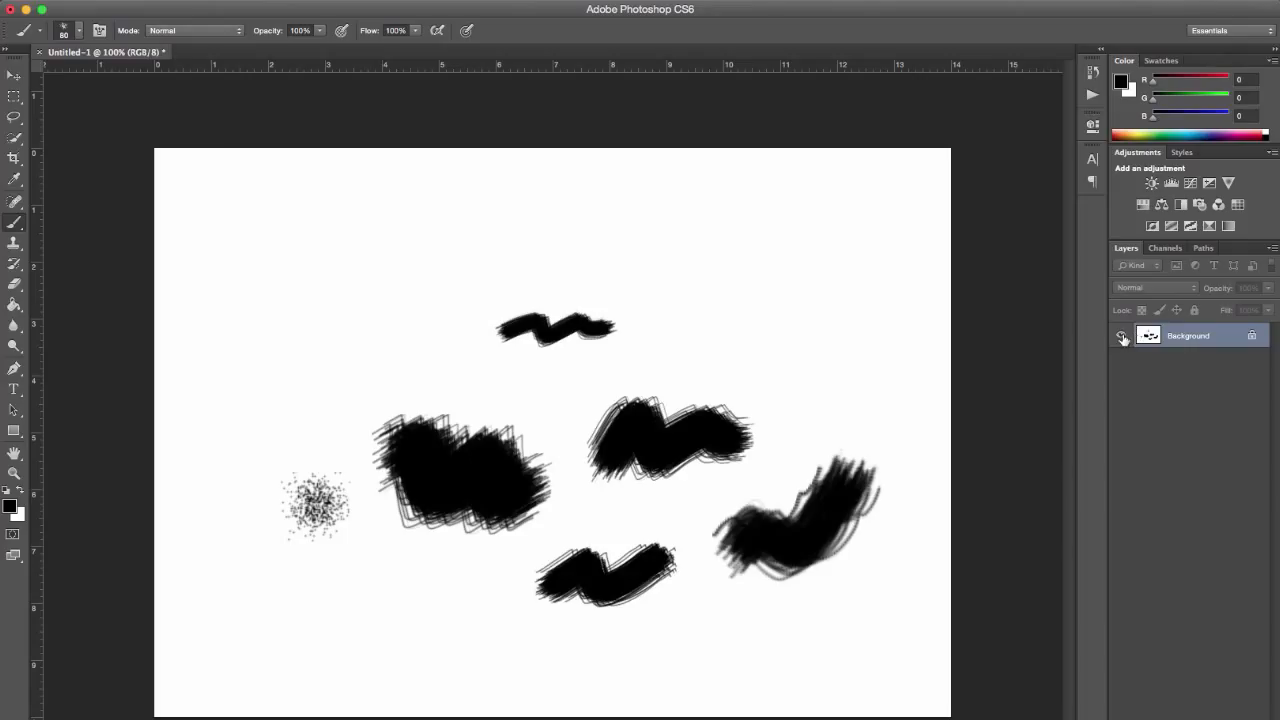
Clear all spatter strokes by returning the document to its New history state
left_click(1091, 92)
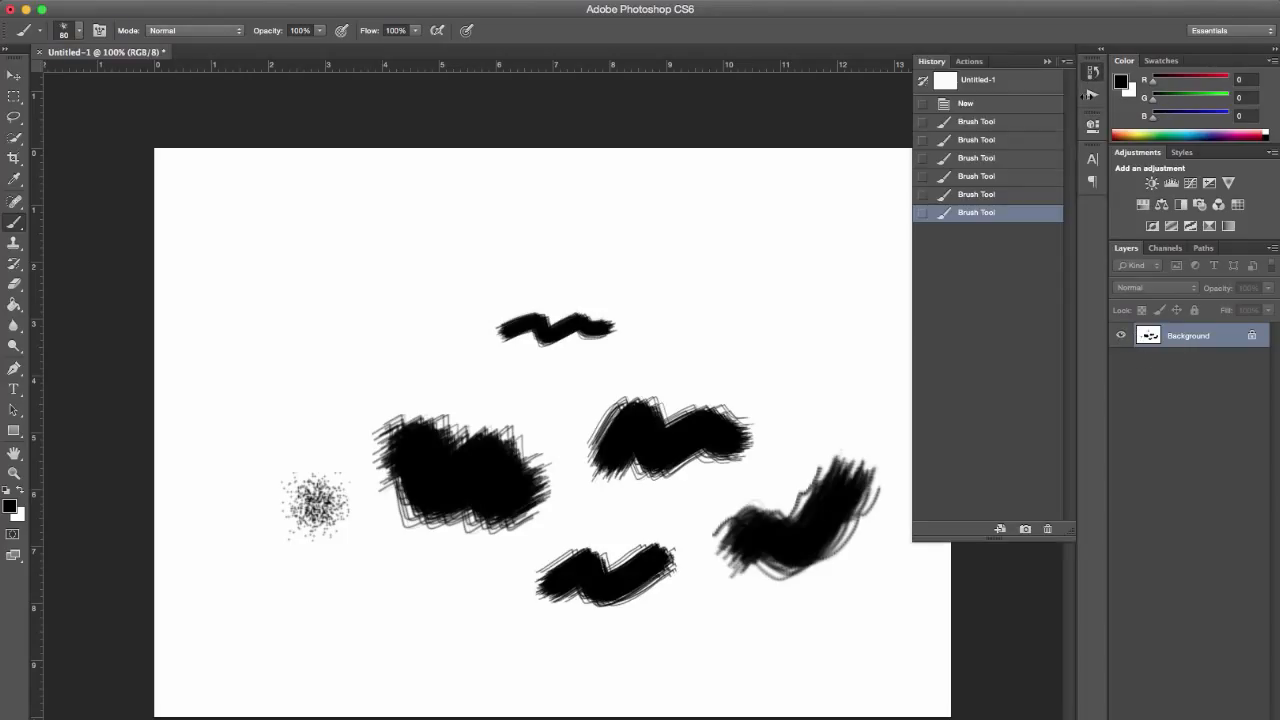
left_click(966, 106)
left_click(1092, 73)
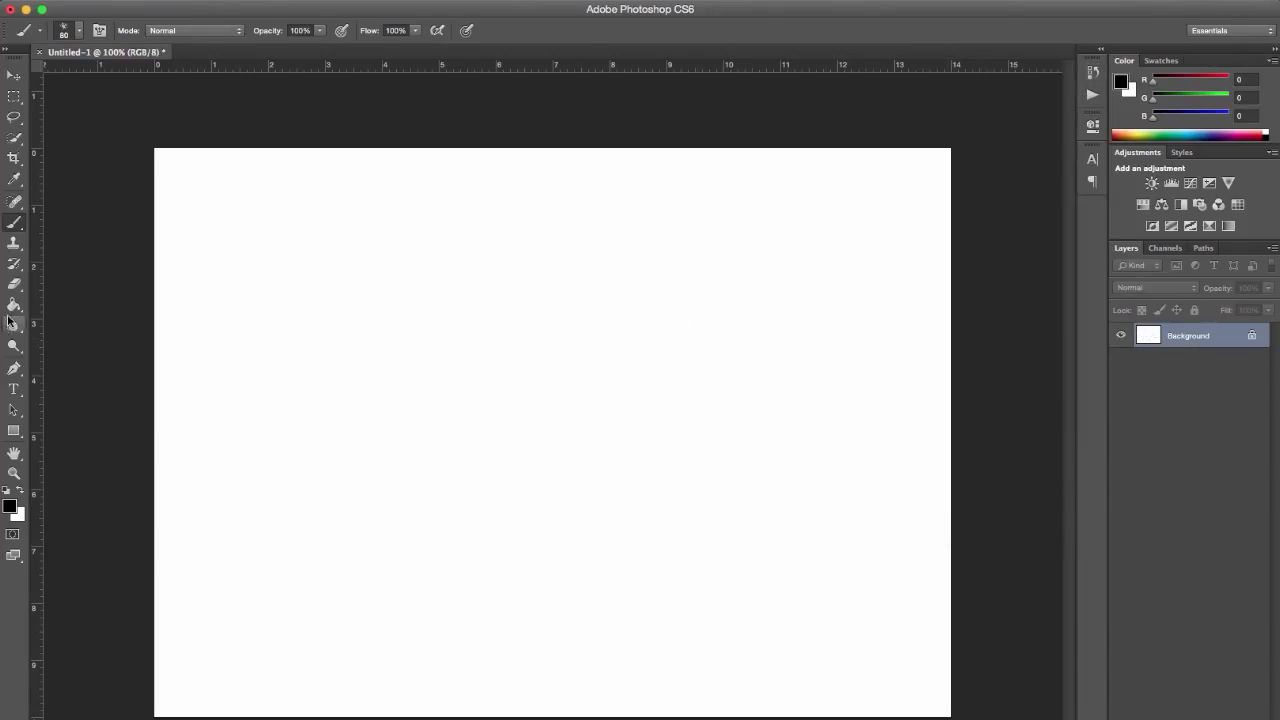
Choose the hard round brush preset with 100% hardness at 80 px
right_click(262, 310)
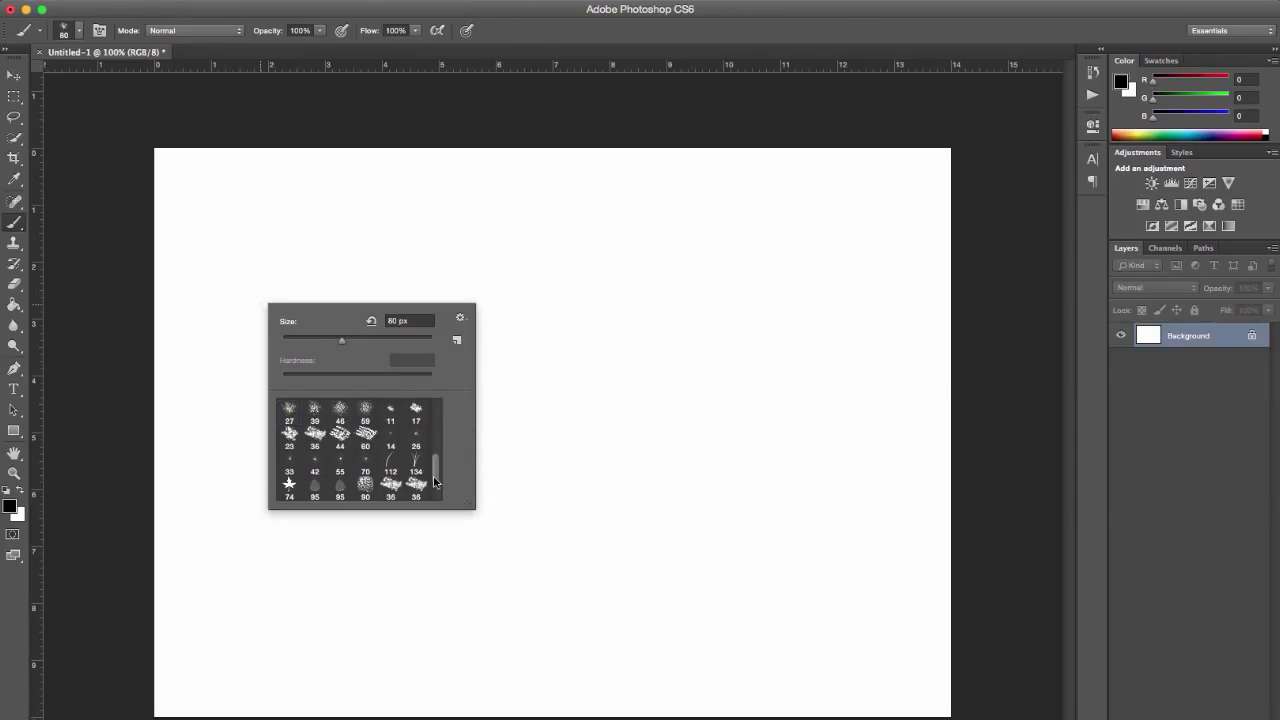
left_click_drag(437, 482, 437, 410)
left_click(316, 411)
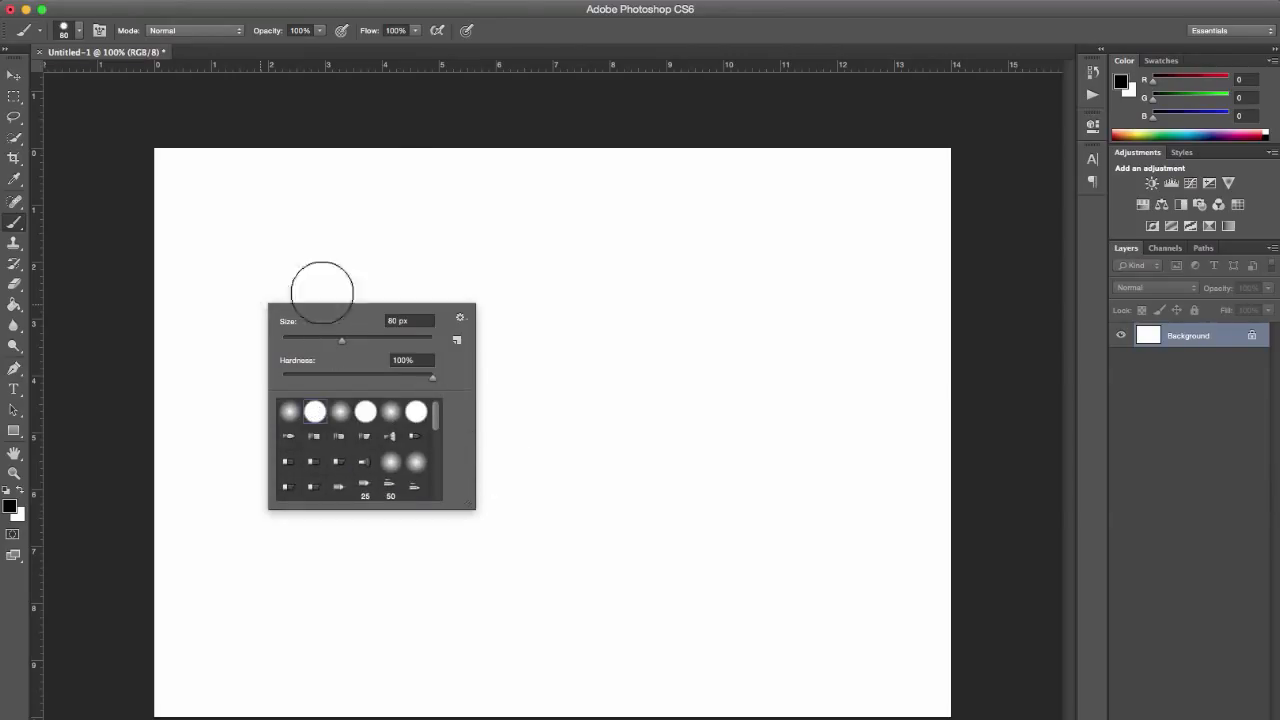
left_click(350, 127)
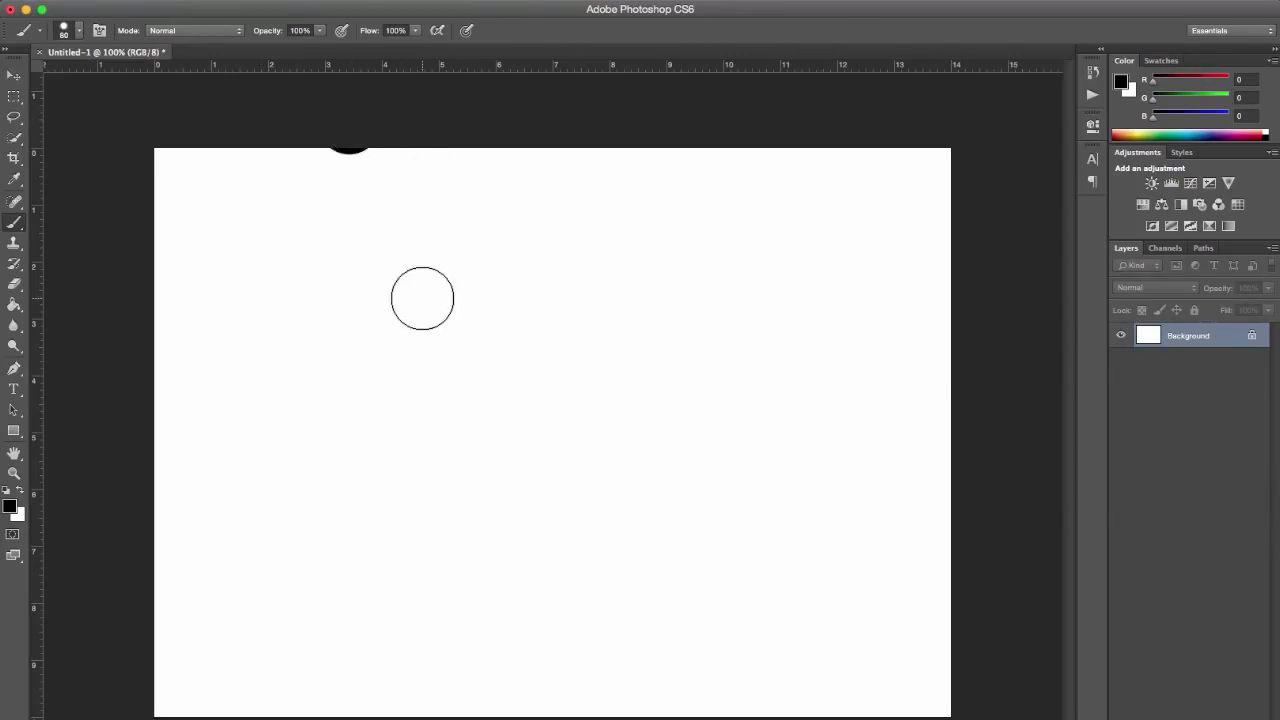
Paint a thick horizontal stroke with the 80 px hard brush and a thinner one below it at 40 px
mouse_move(350, 370)
left_mouse_down()
mouse_move(656, 352)
mouse_move(380, 382)
left_mouse_up()
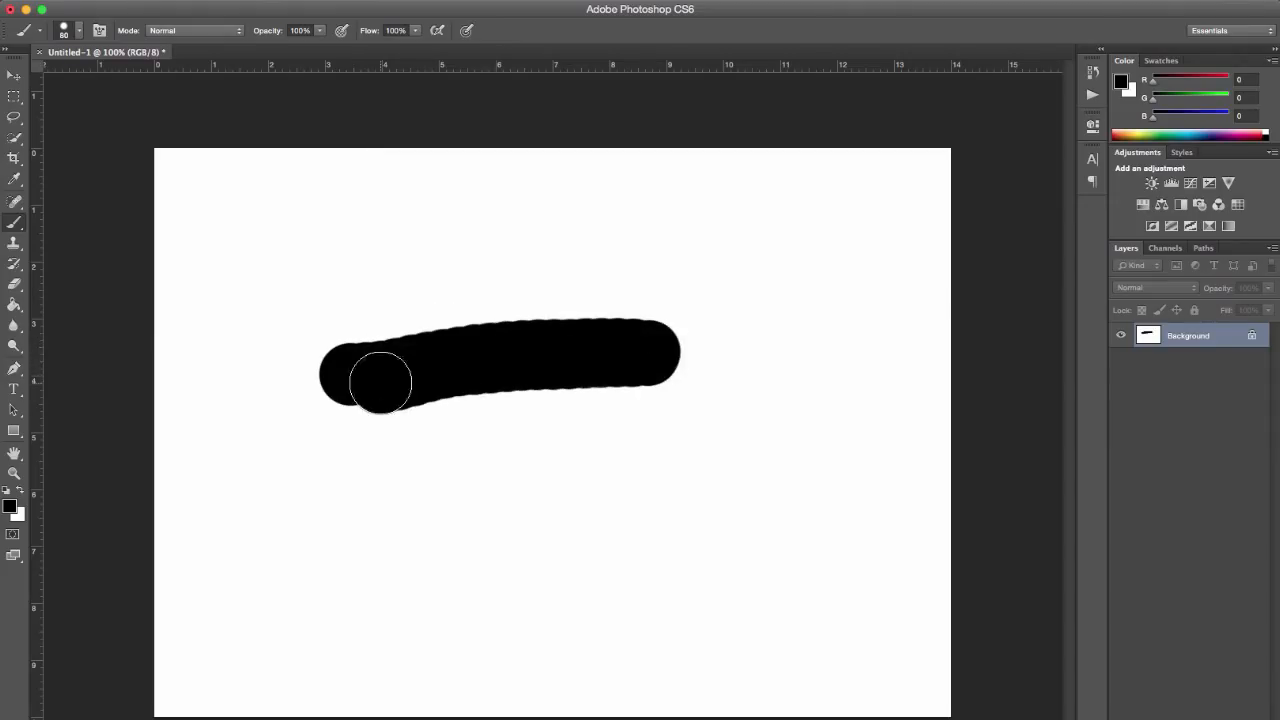
key("bracketleft")
key("bracketleft")
key("bracketleft")
key("bracketleft")
left_click(325, 504)
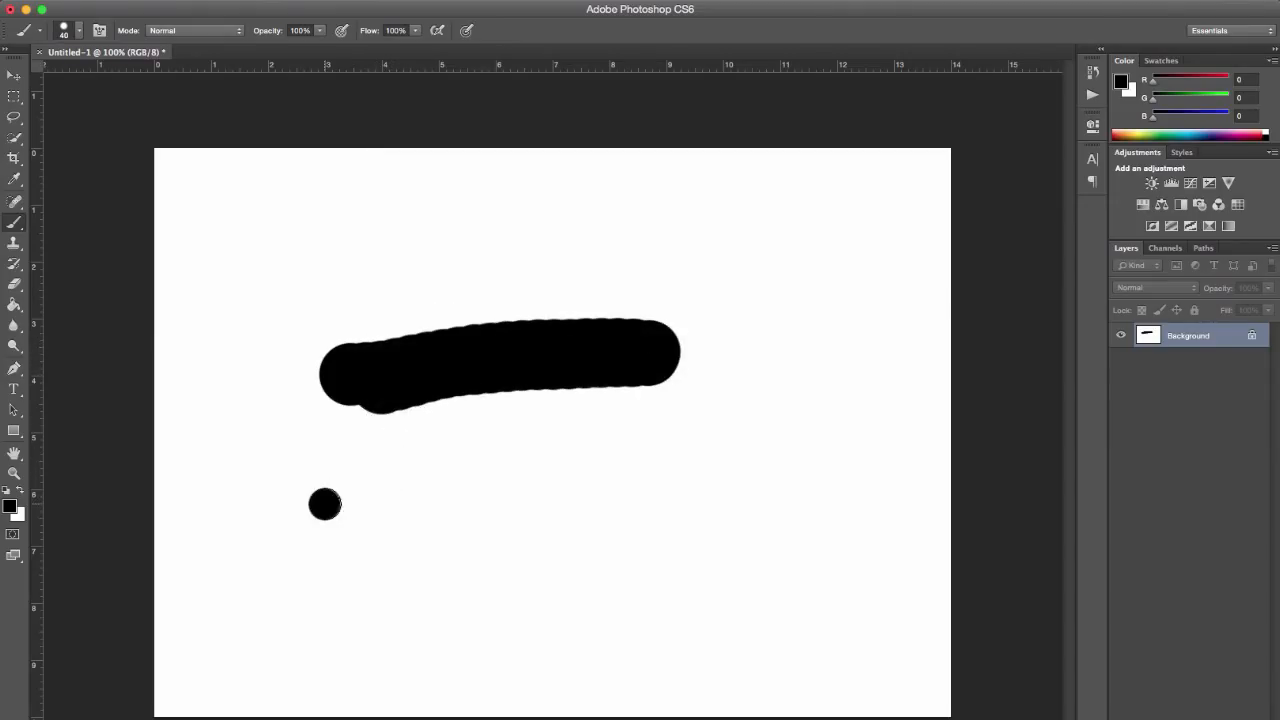
left_click_drag(325, 504, 654, 459)
Enlarge the hard brush to 90 px and paint a longer, thicker stroke below the thin one
key("bracketright")
key("bracketright")
key("bracketright")
key("bracketright")
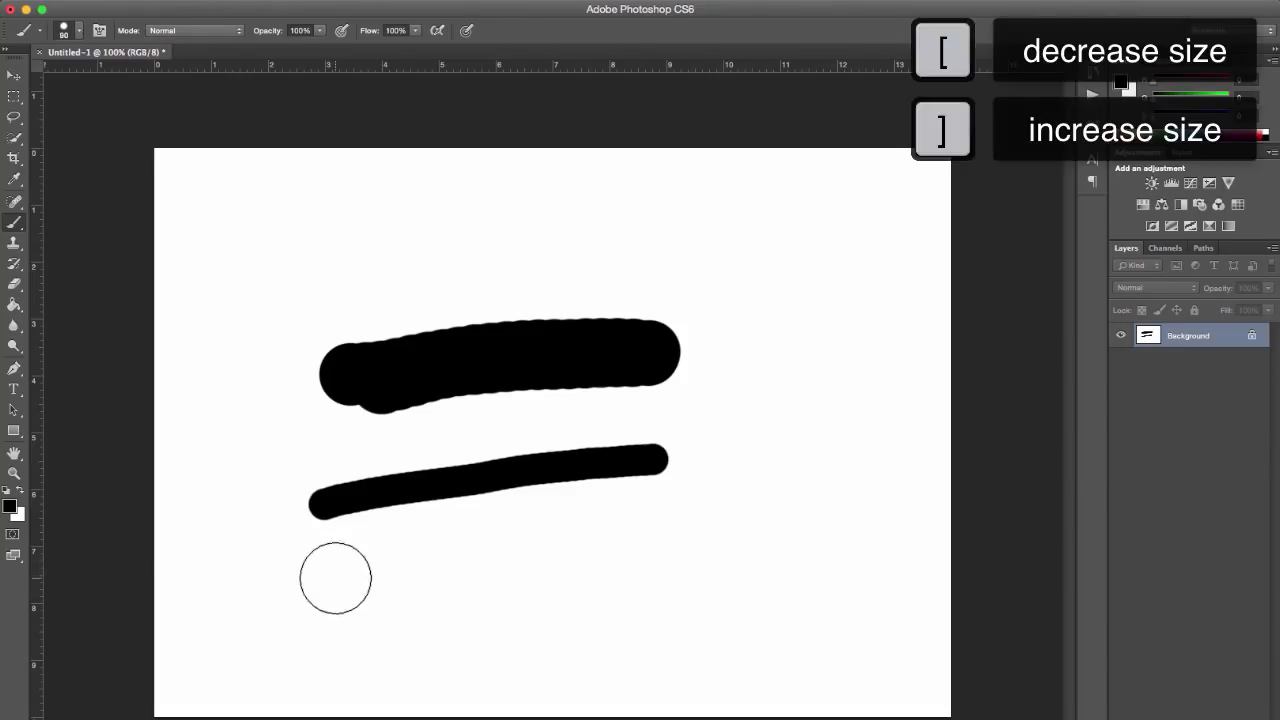
left_click_drag(336, 582, 795, 545)
Enlarge the hard brush to 175 px and paint a very wide stroke along the canvas's bottom edge
key("bracketright")
key("bracketright")
key("bracketright")
key("bracketright")
key("bracketright")
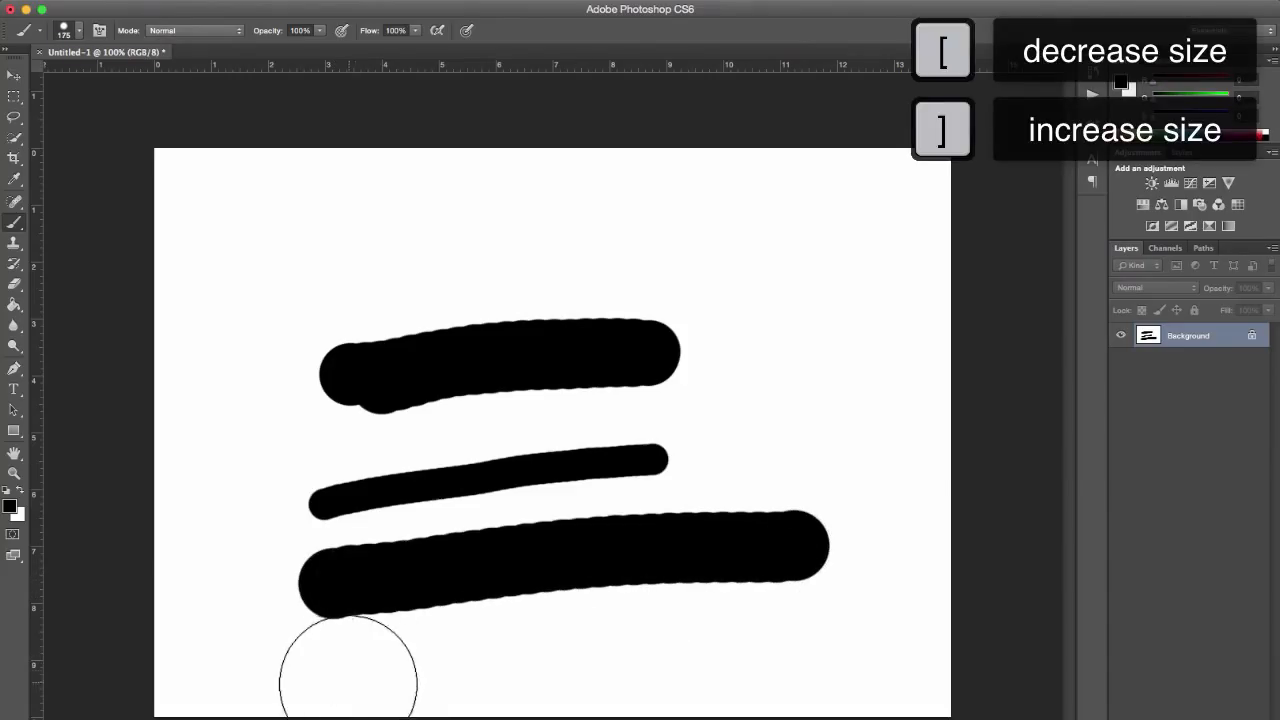
mouse_move(365, 715)
left_mouse_down()
mouse_move(449, 701)
mouse_move(695, 719)
left_mouse_up()
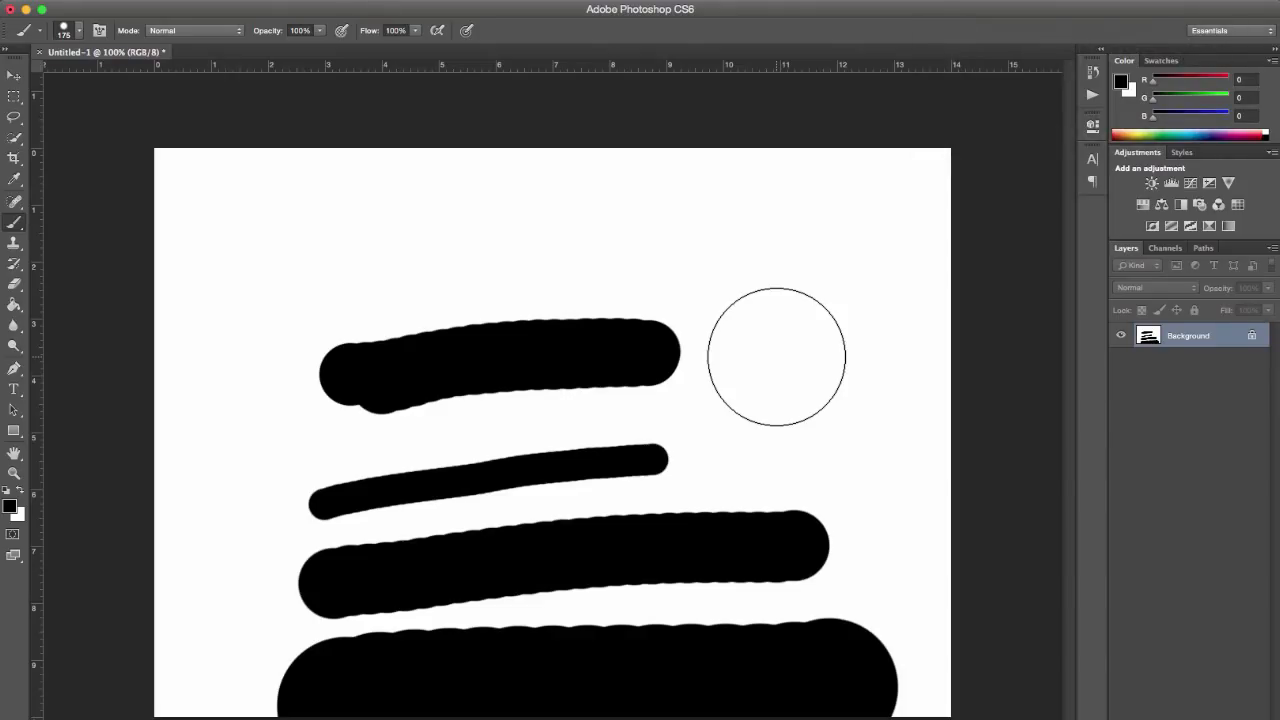
Remove the four hard-brush strokes by returning the document to its New history state
left_click(1093, 72)
left_click(965, 104)
left_click(1093, 72)
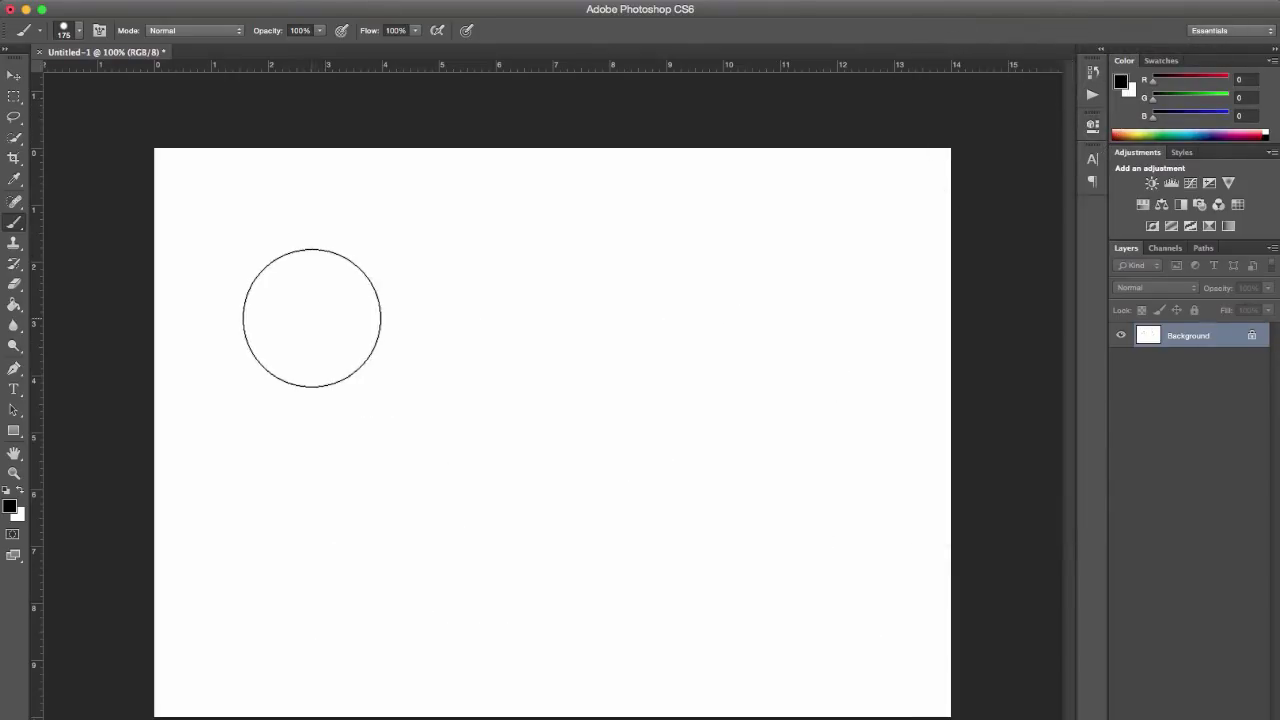
Set the hard brush to 100 px and paint a straight horizontal black stroke in the canvas's left half
key("bracketleft")
key("bracketleft")
key("bracketleft")
key("bracketleft")
key("bracketleft")
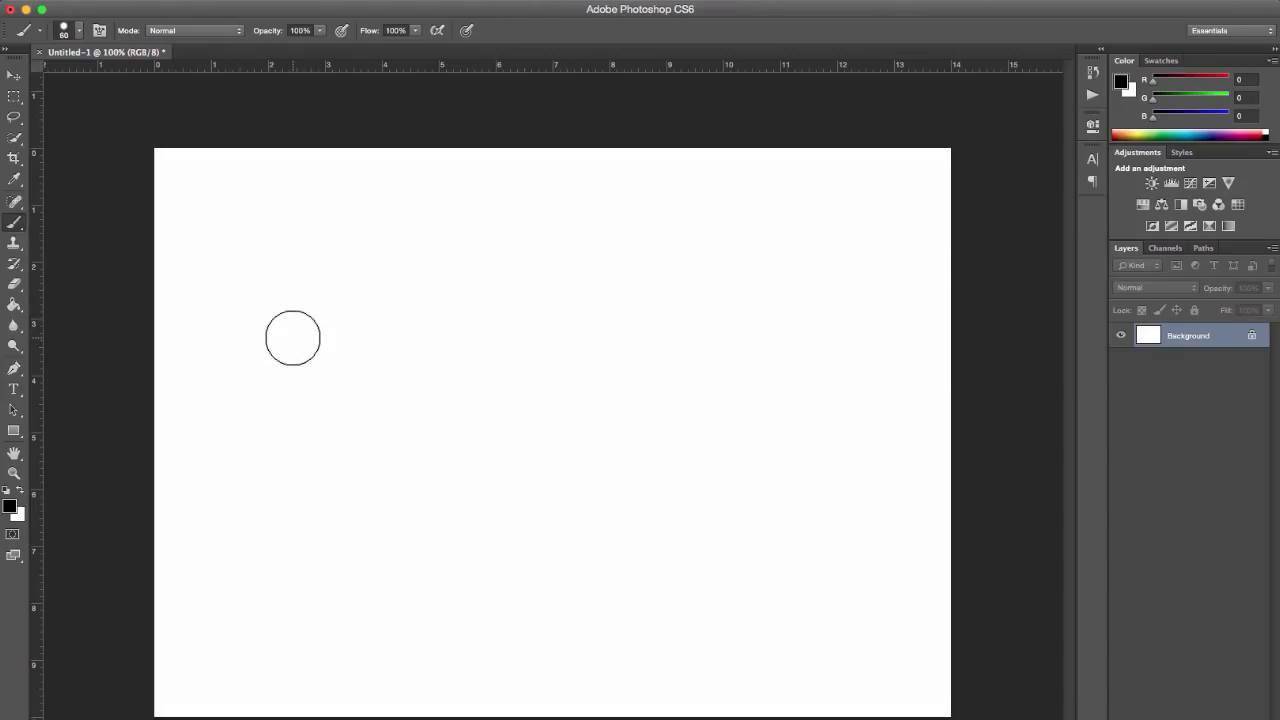
key("bracketright")
key("bracketright")
key("bracketright")
key("bracketleft")
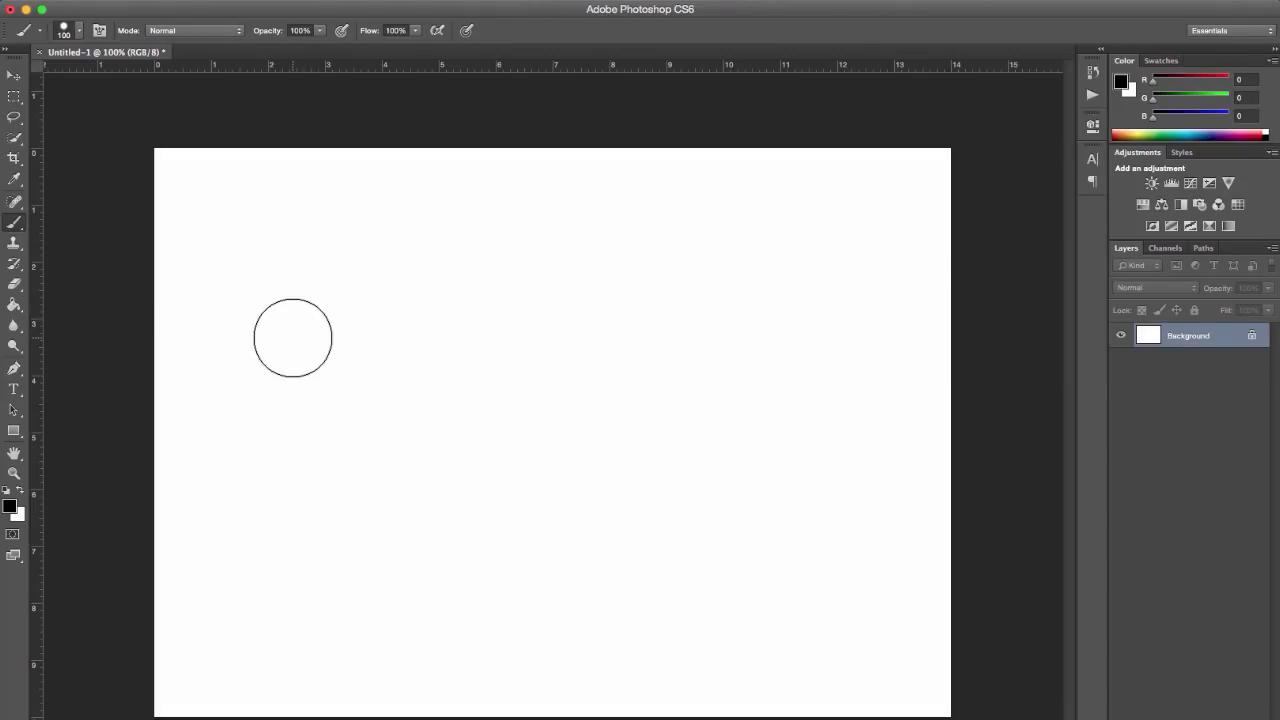
key("bracketleft")
key("bracketright")
left_click_drag(281, 370, 498, 370)
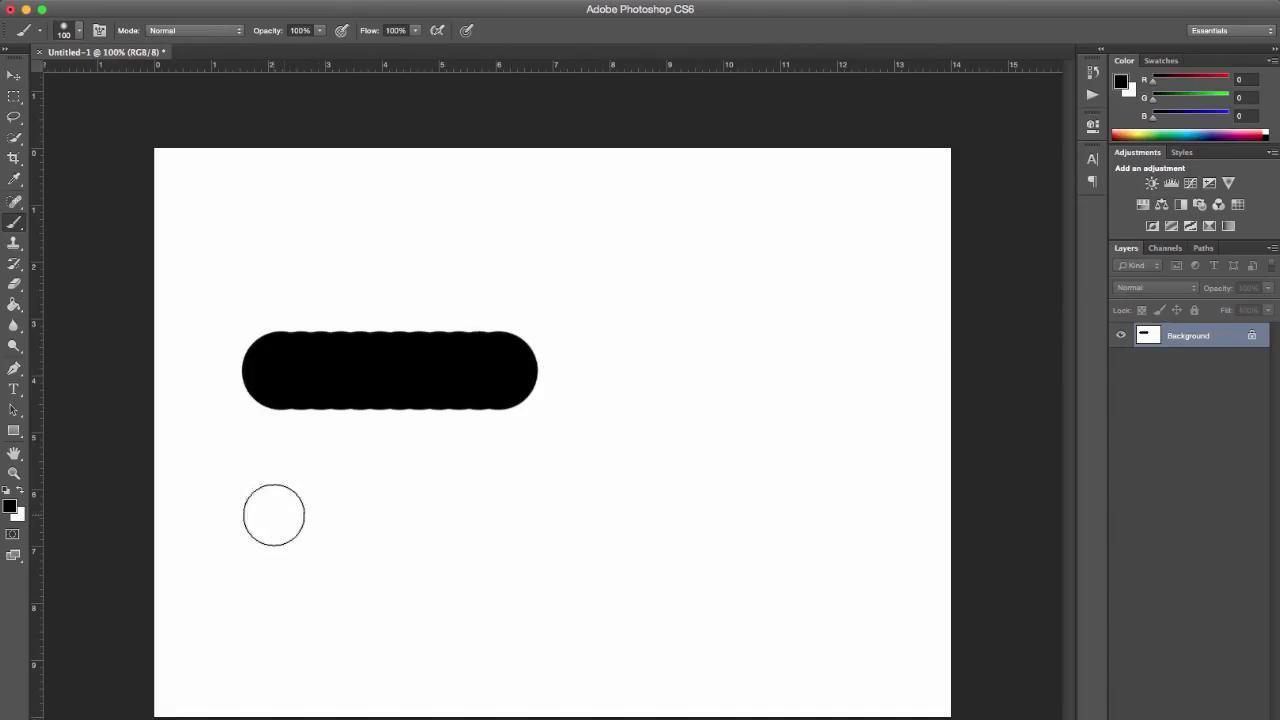
Lower the brush hardness and paint two soft-edged horizontal strokes below the hard one
key("shift+bracketleft")
key("shift+bracketleft")
key("shift+bracketleft")
key("shift+bracketleft")
left_click_drag(274, 515, 560, 505)
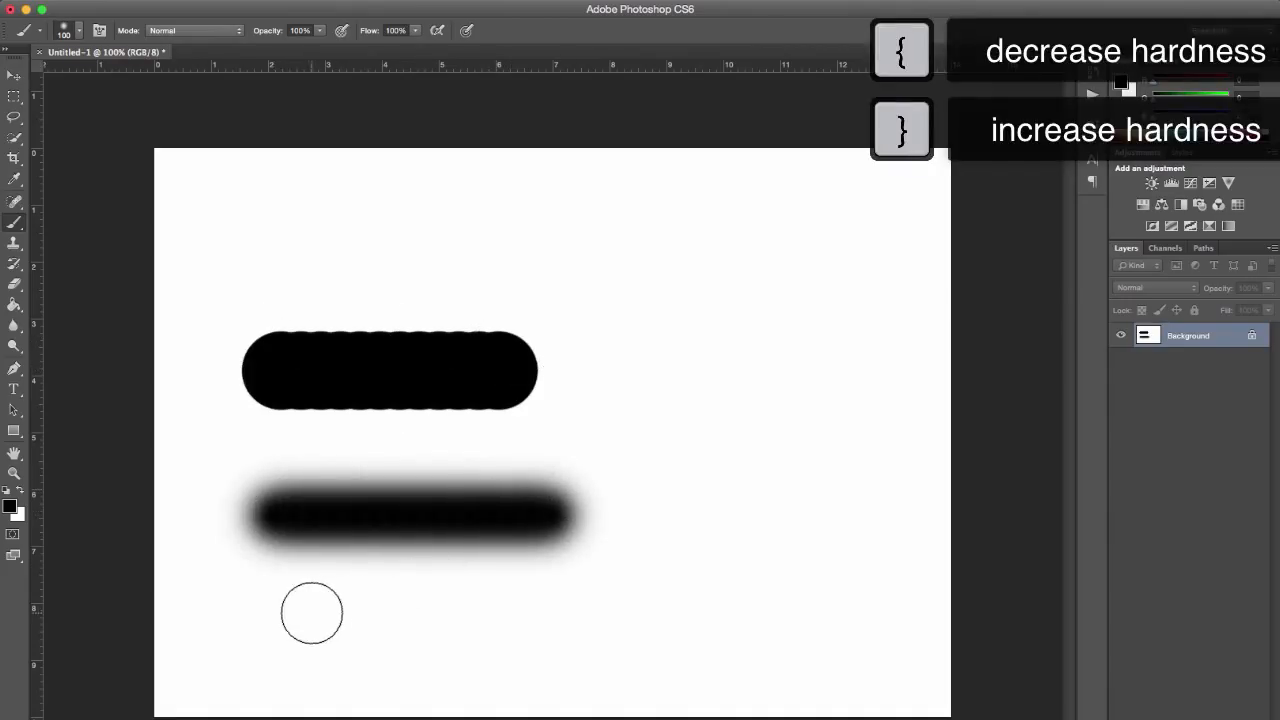
left_click_drag(291, 623, 500, 622)
Raise the brush hardness again and paint a hard-edged black stroke in the canvas's upper right
key("shift+bracketright")
key("shift+bracketright")
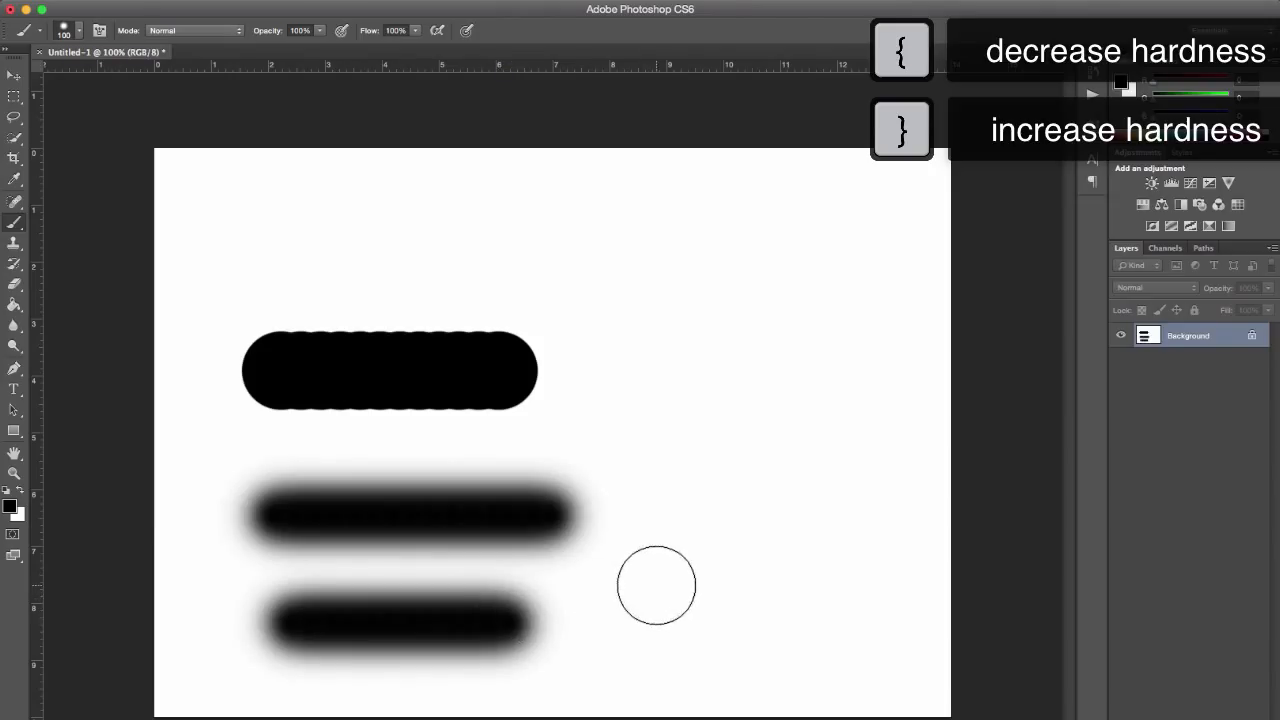
left_click_drag(620, 343, 836, 345)
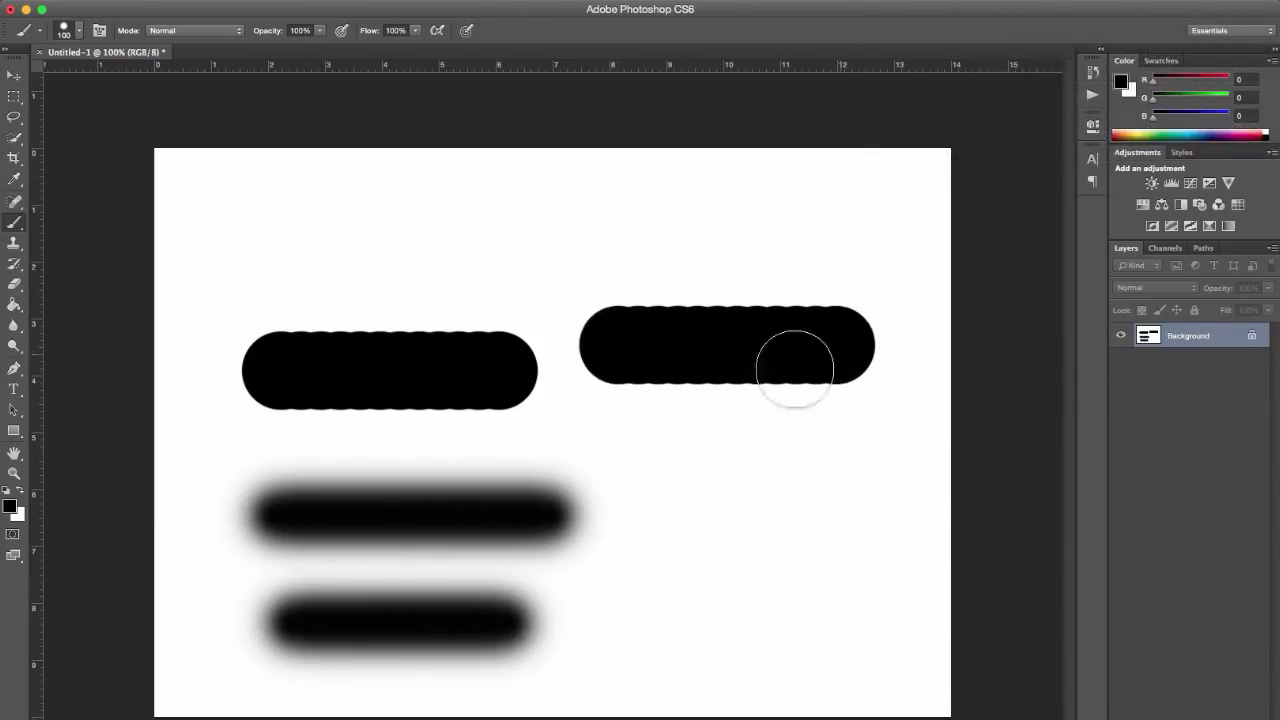
Soften the brush, set the foreground colour to red (ff0000), and paint over the upper-right black stroke
key("shift+bracketleft")
key("shift+bracketleft")
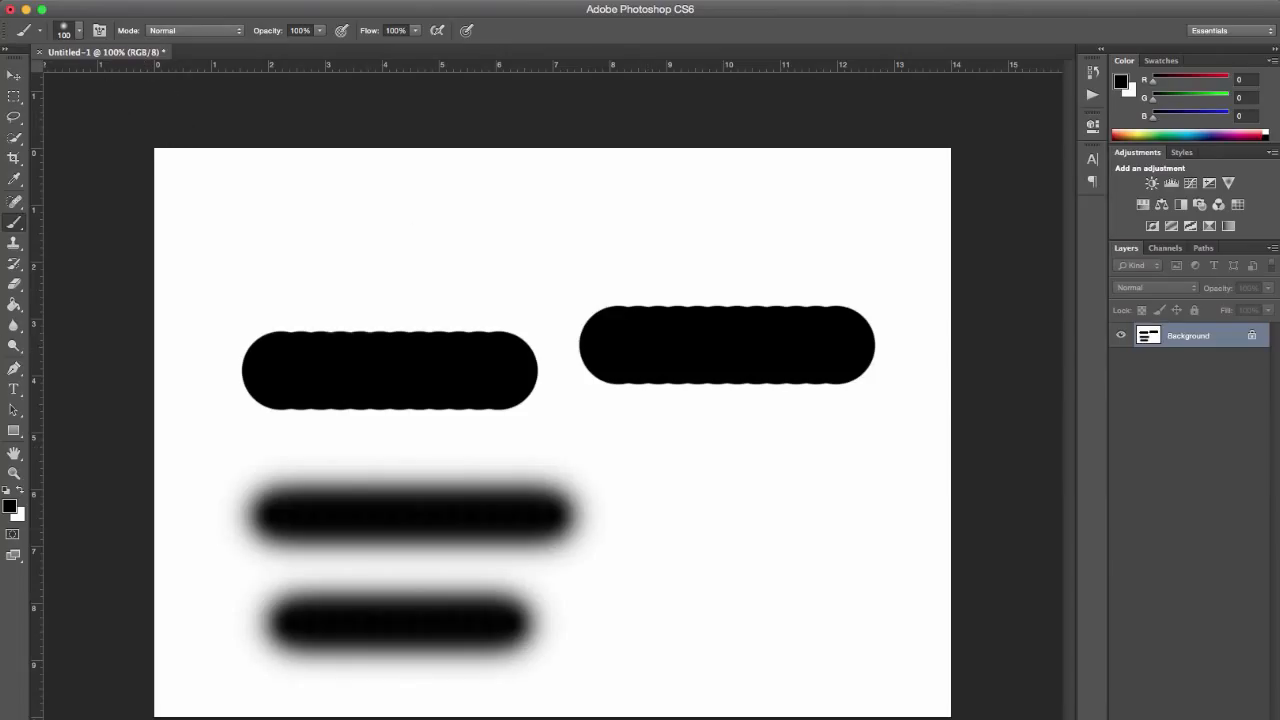
left_click(11, 505)
left_click(1198, 283)
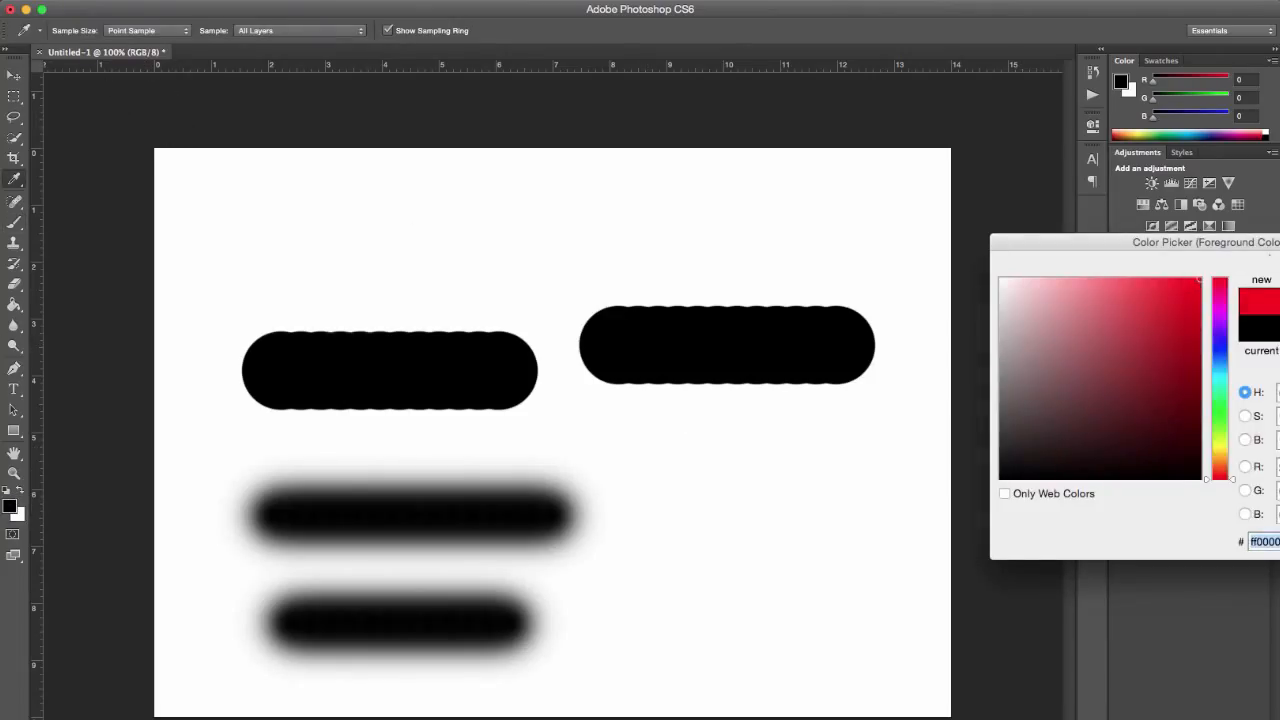
key("Return")
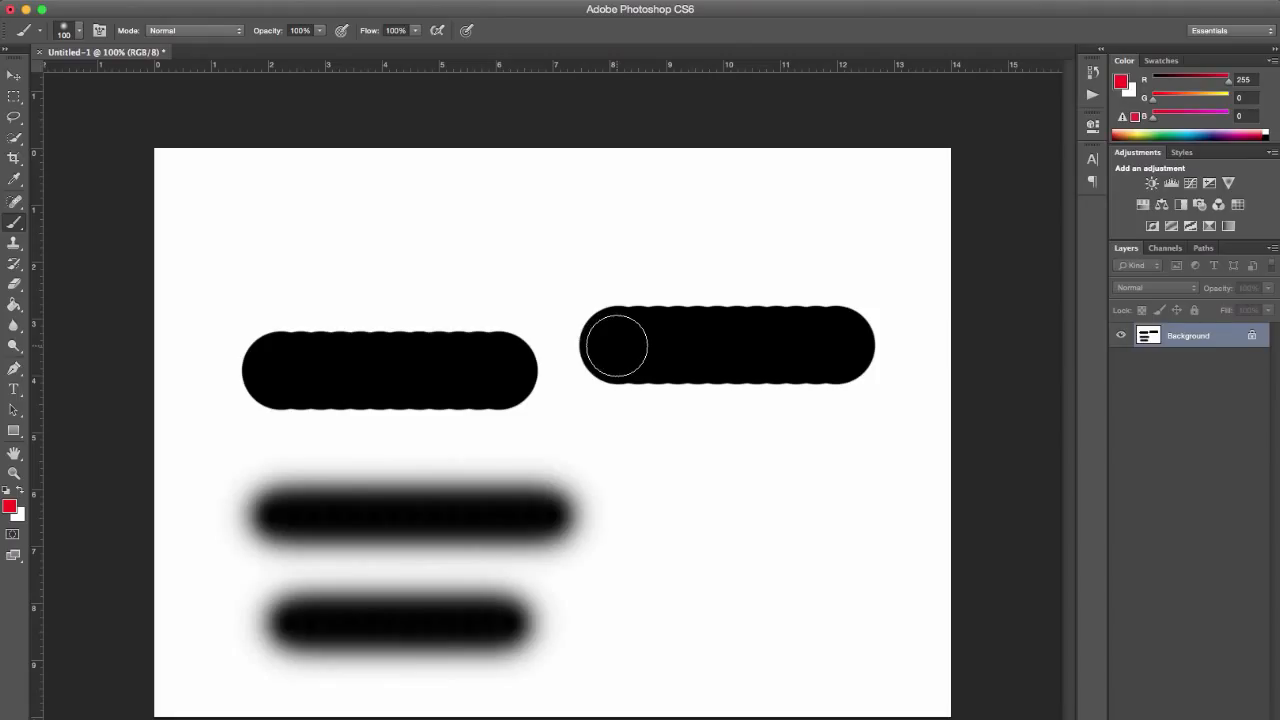
left_click_drag(612, 344, 845, 344)
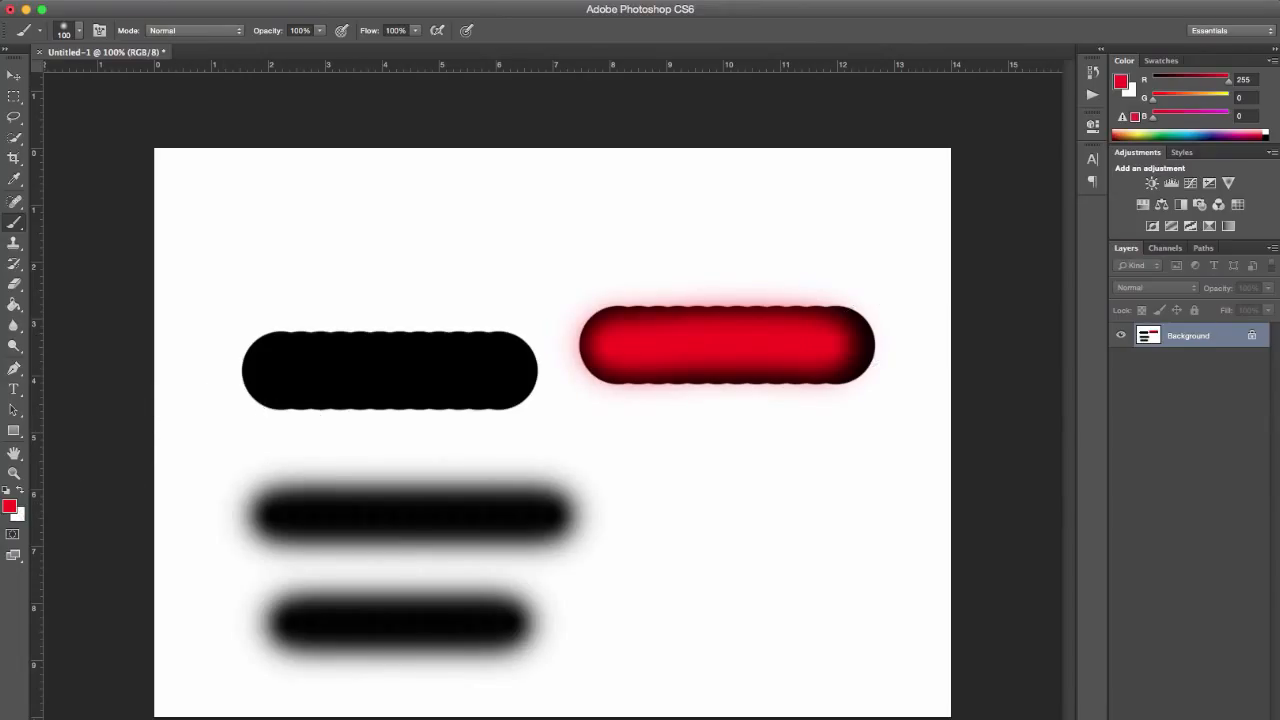
Change the foreground colour to a bright blue (RGB 0, 108, 255)
left_click(10, 507)
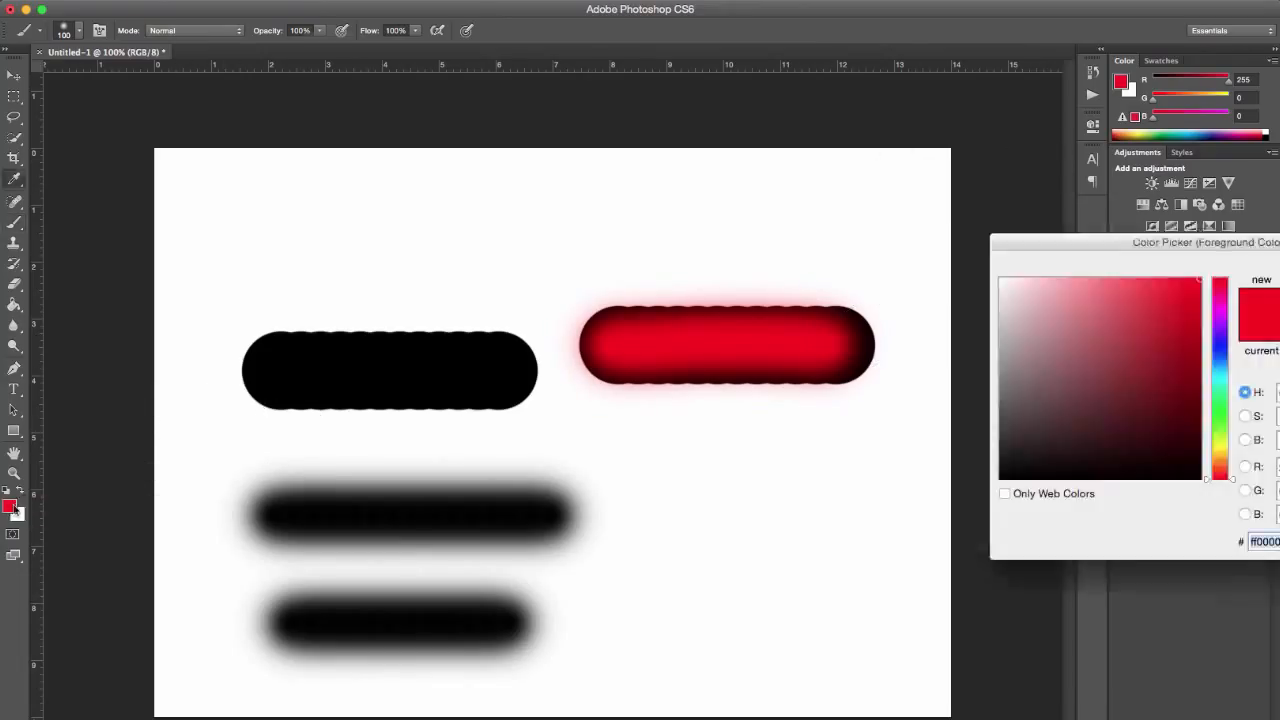
left_click(1220, 404)
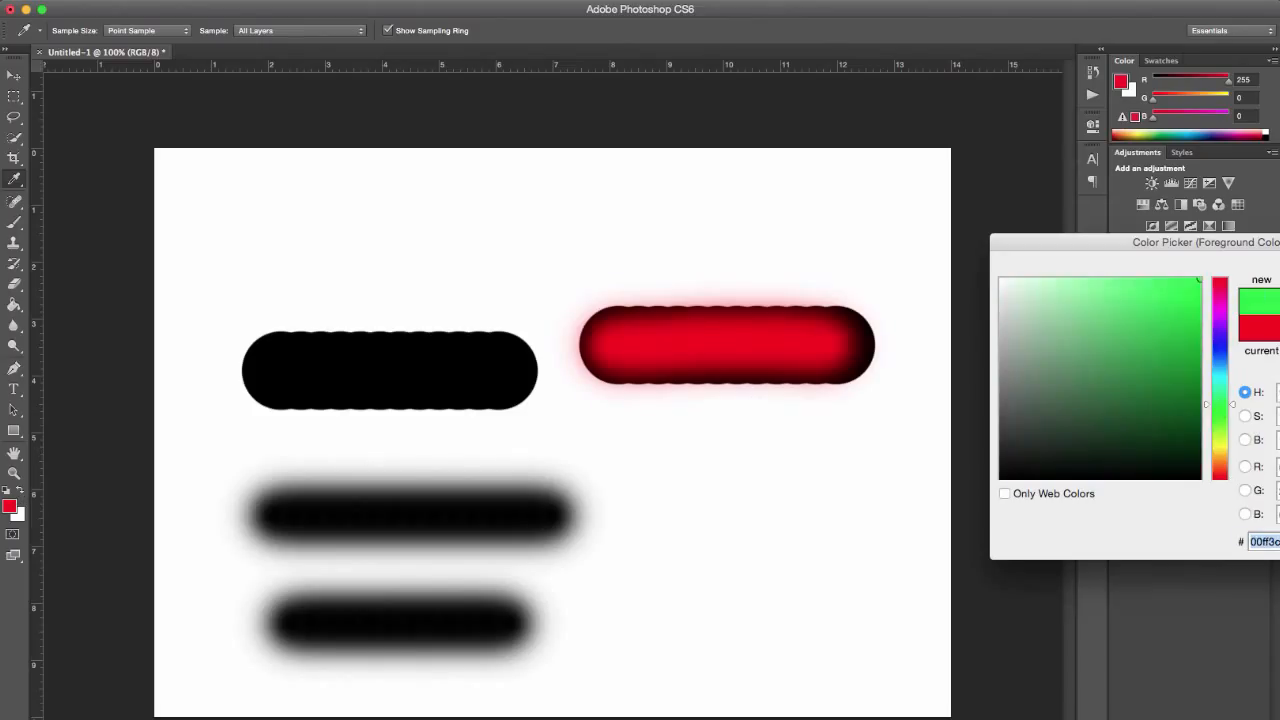
left_click(1218, 358)
key("Return")
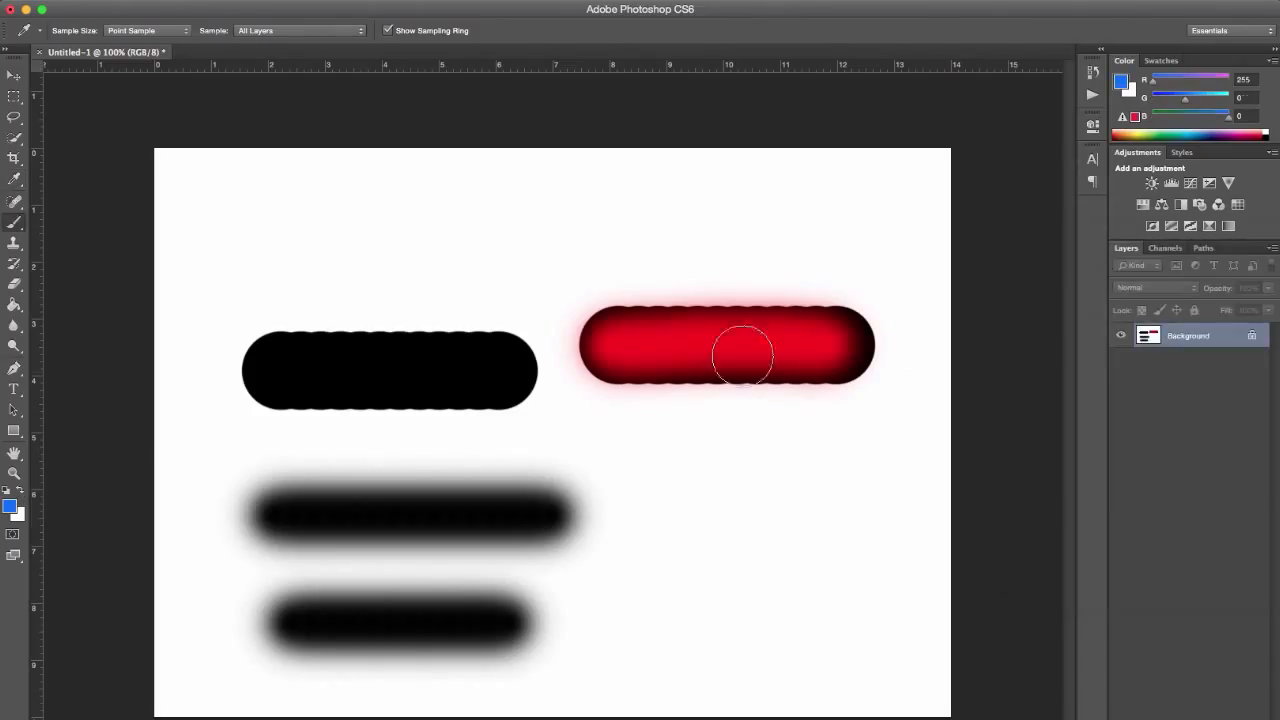
Step back in history to before the red stroke and paint over the upper-right black bar in soft blue
left_click(1094, 78)
left_click(997, 179)
left_click(1093, 72)
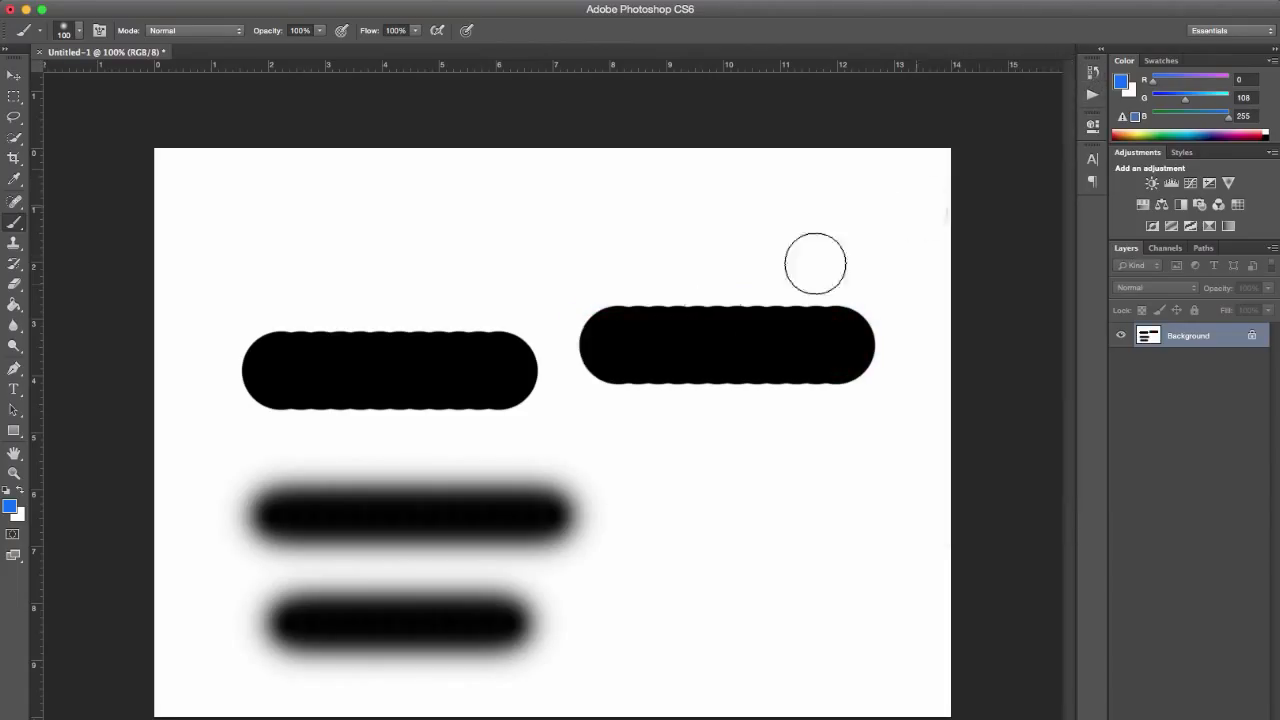
left_click_drag(614, 348, 820, 340)
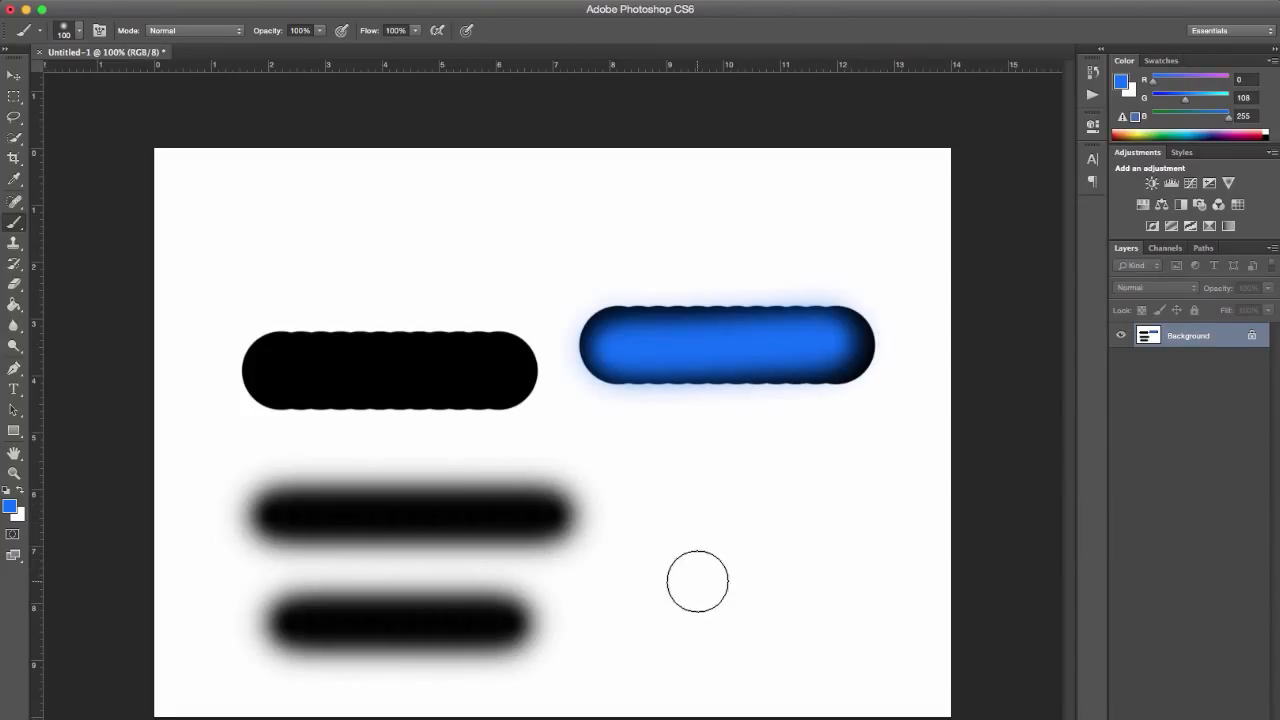
Raise the brush hardness and clear the canvas by returning to the New history state
key("bracketright")
key("bracketright")
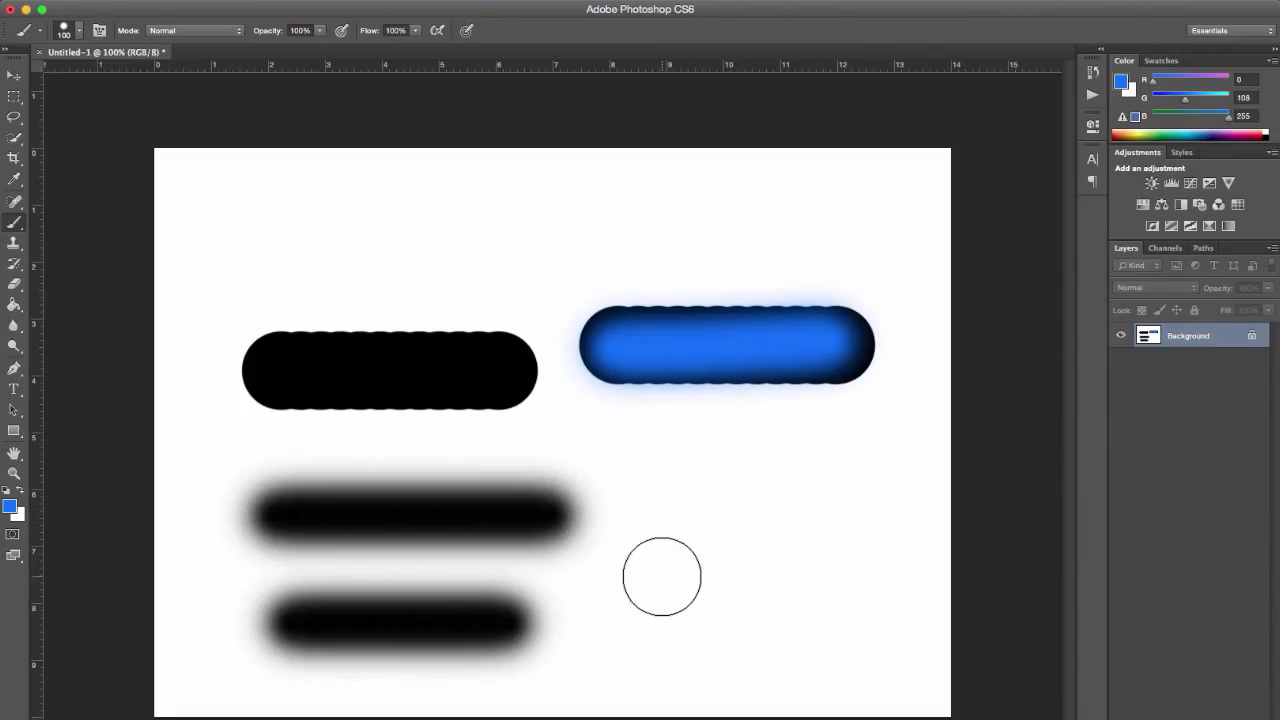
left_click(1096, 74)
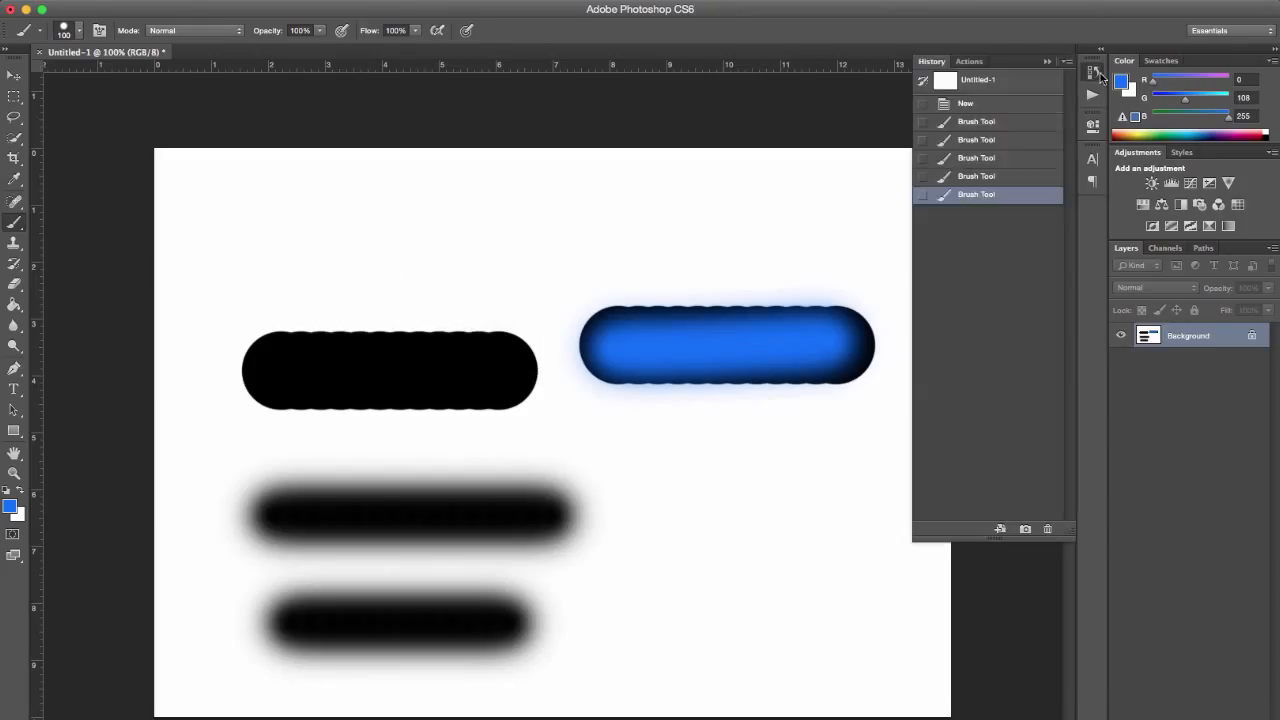
left_click(968, 105)
left_click(1093, 74)
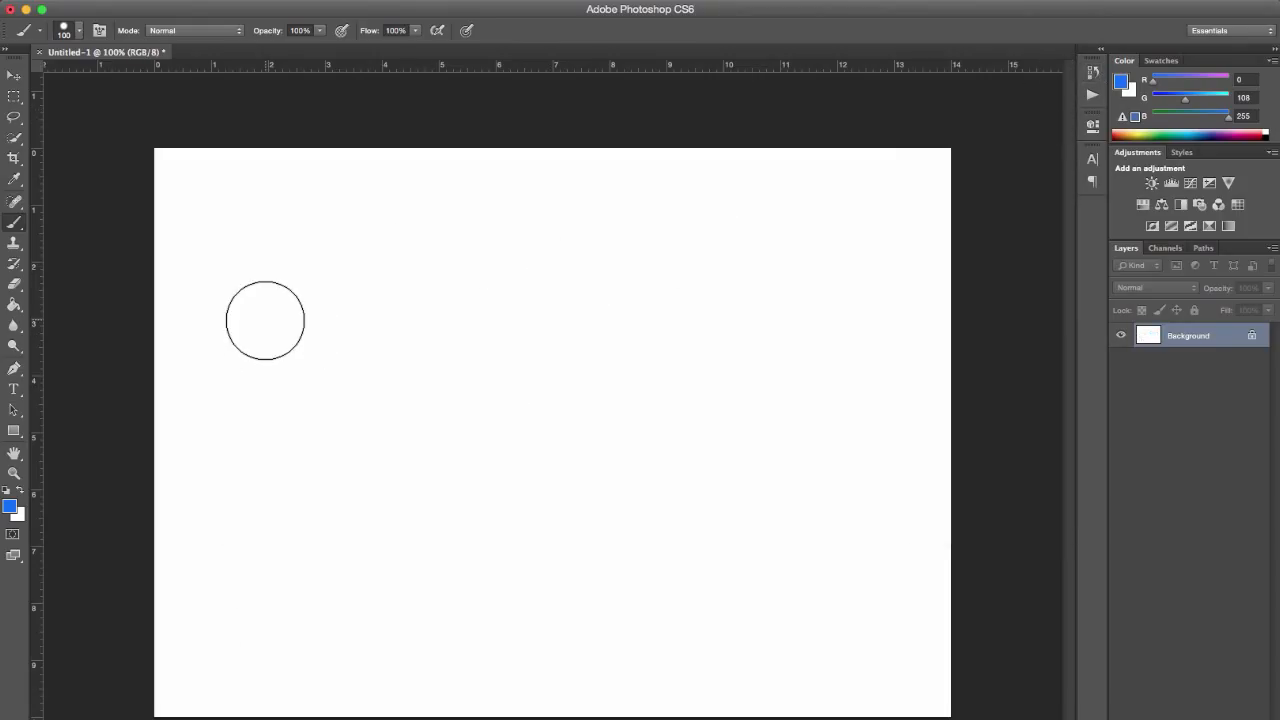
Reduce the hard brush to 50 px and paint a long straight horizontal blue stroke across the canvas's upper part
key("bracketleft")
key("bracketleft")
key("bracketleft")
key("bracketleft")
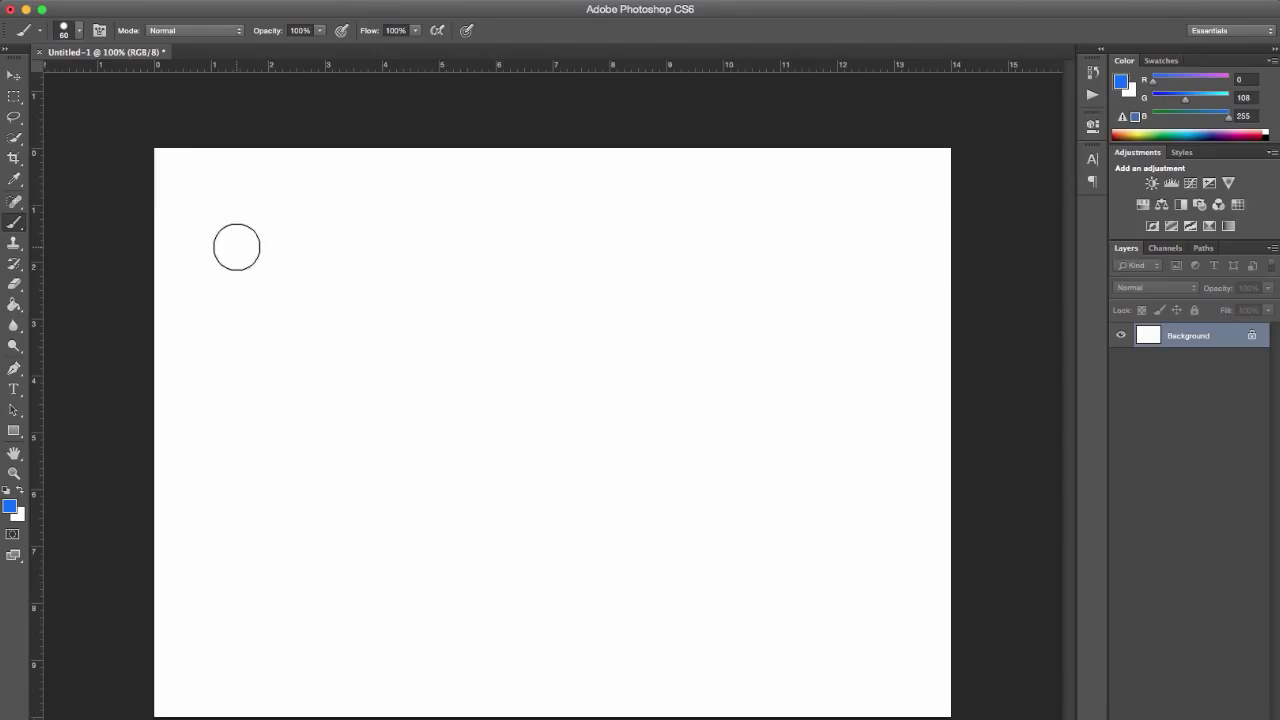
key("bracketleft")
left_click(233, 265)
left_click_drag(233, 265, 567, 266)
mouse_move(227, 271)
left_mouse_down()
mouse_move(611, 268)
mouse_move(208, 271)
mouse_move(603, 270)
mouse_move(299, 265)
left_mouse_up()
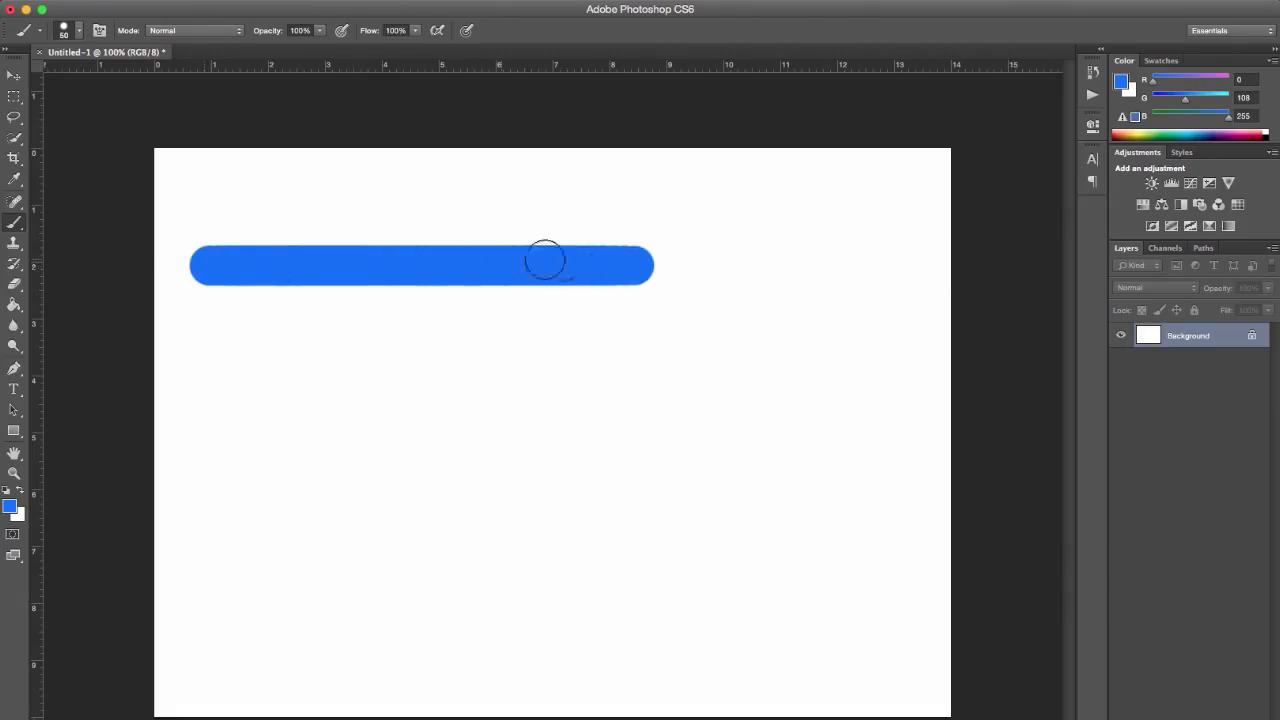
Paint a long vertical, a short vertical and a short horizontal straight blue stroke below the long horizontal one
left_click(212, 337)
left_click_drag(212, 337, 209, 629)
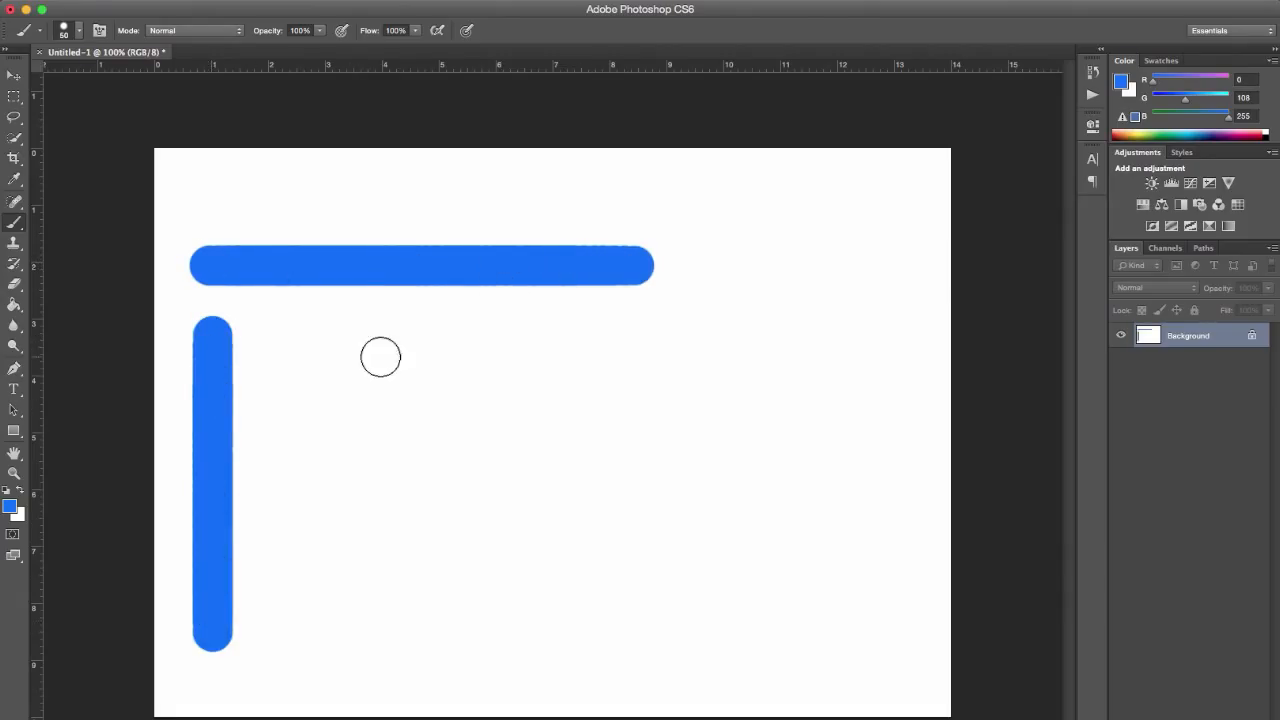
left_click_drag(284, 340, 284, 409)
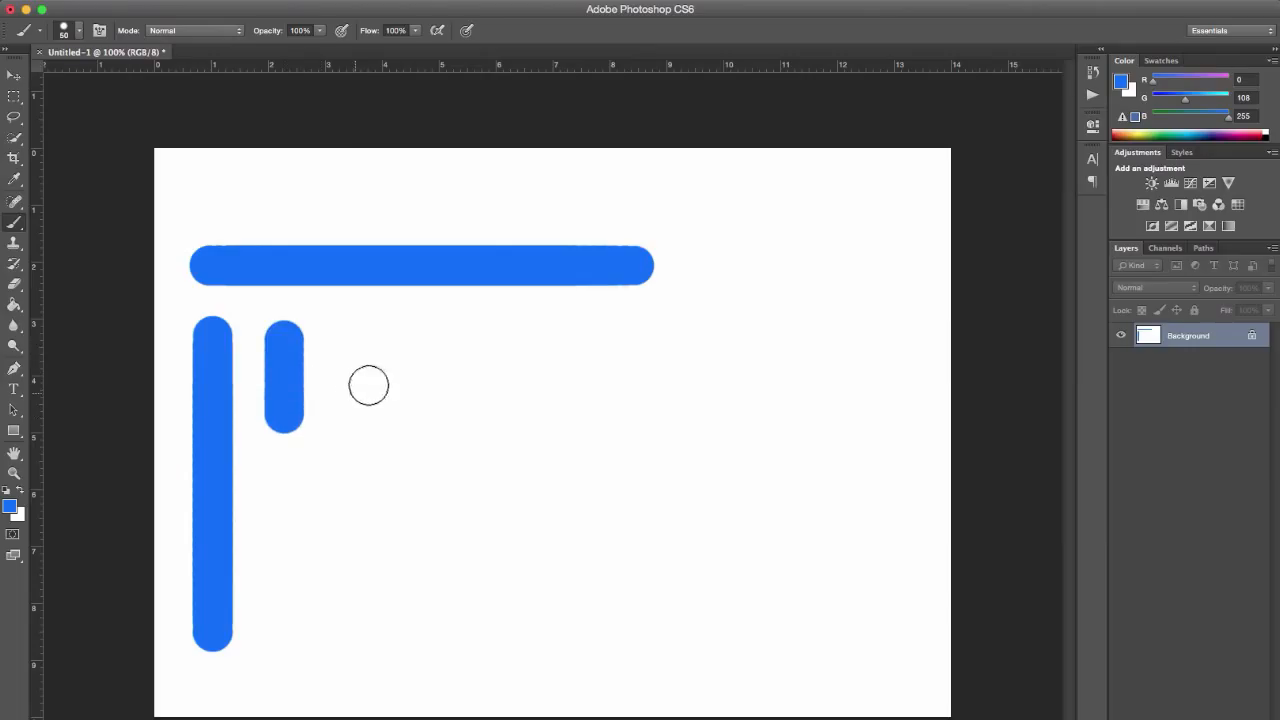
left_click_drag(351, 348, 411, 348)
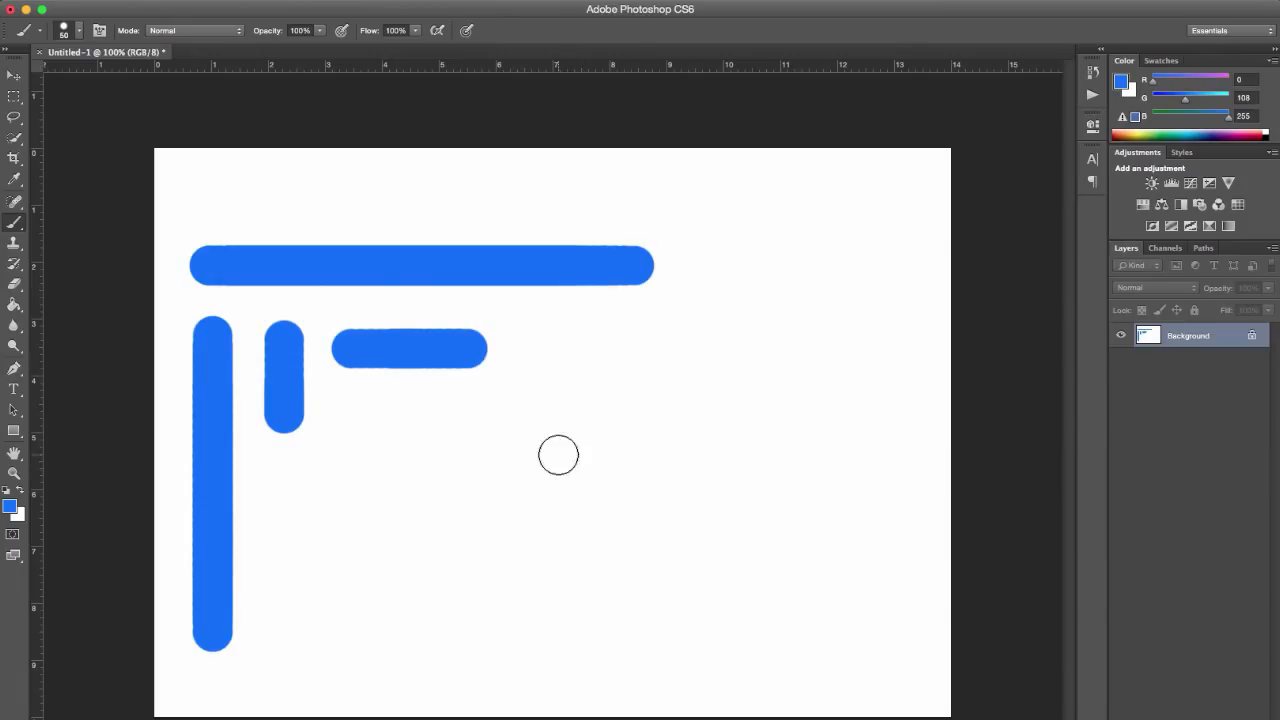
Paint a connected chain of straight blue strokes zigzagging from below the short horizontal bar across the rest of the canvas
left_click(363, 418)
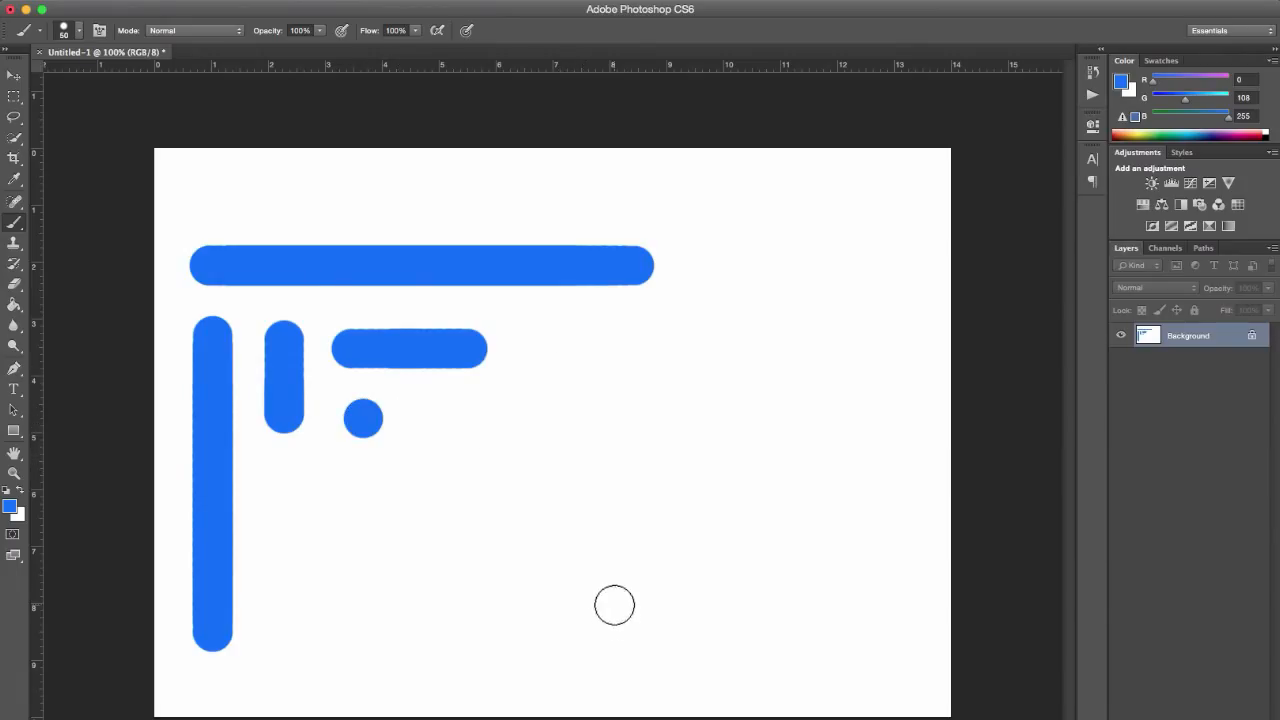
left_click(637, 643, "shift")
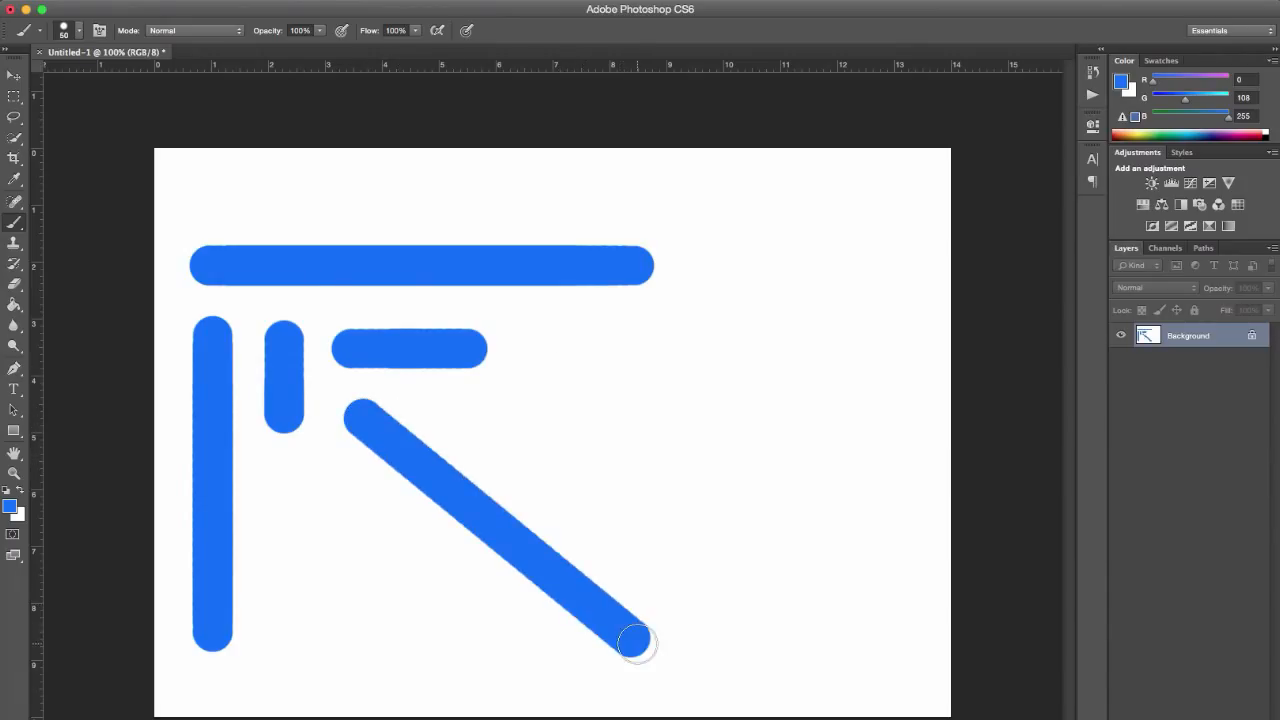
left_click(640, 375, "shift")
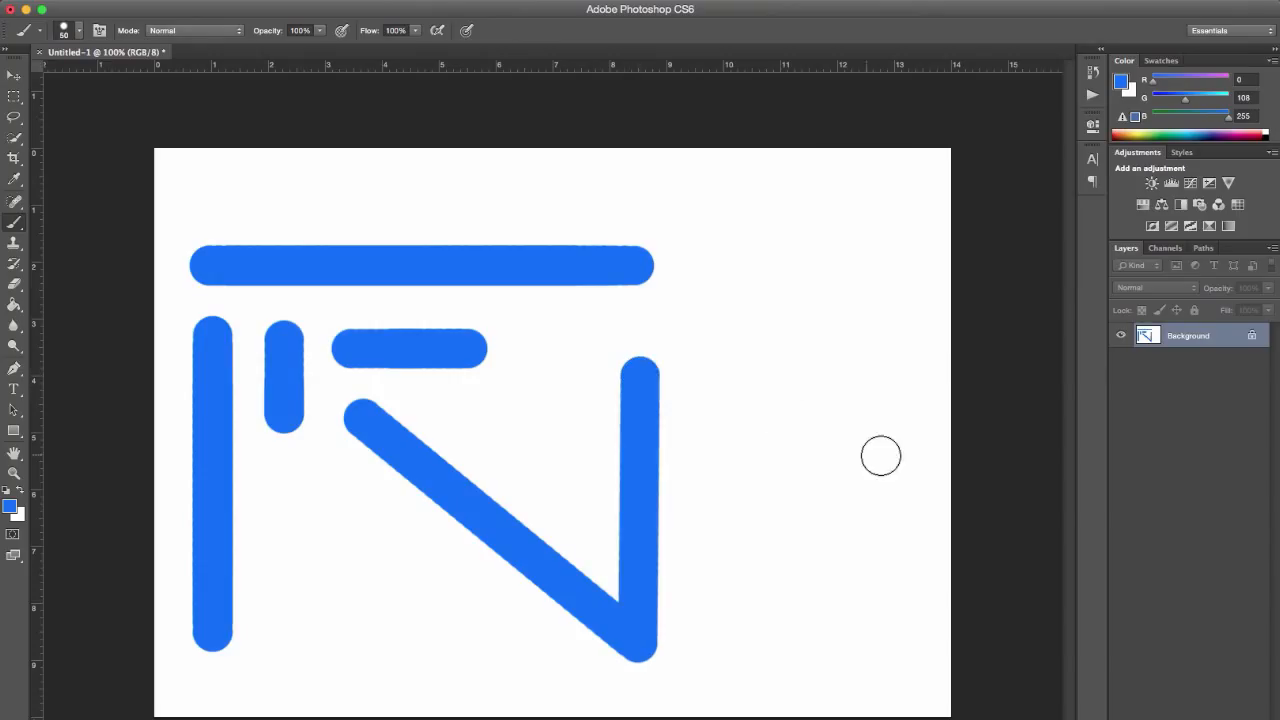
left_click(866, 456, "shift")
left_click(735, 613, "shift")
left_click(454, 634, "shift")
left_click(540, 427, "shift")
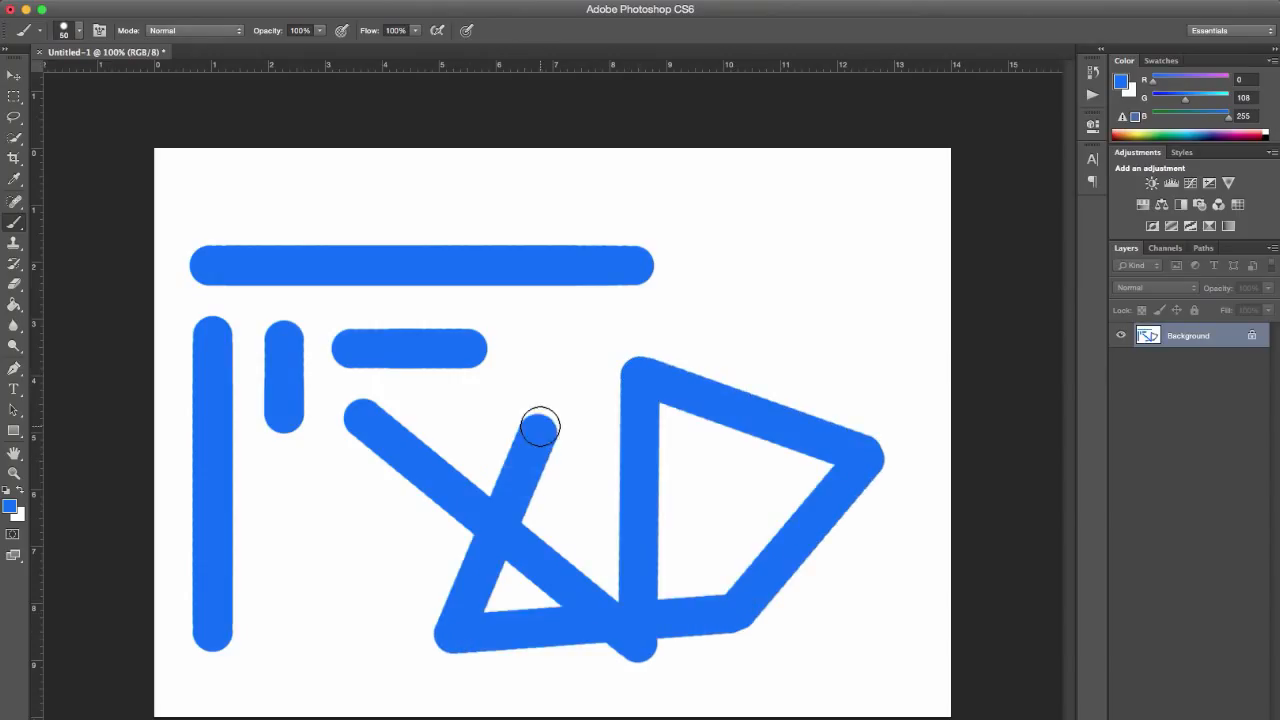
left_click(711, 515, "shift")
left_click(792, 356, "shift")
left_click(775, 243, "shift")
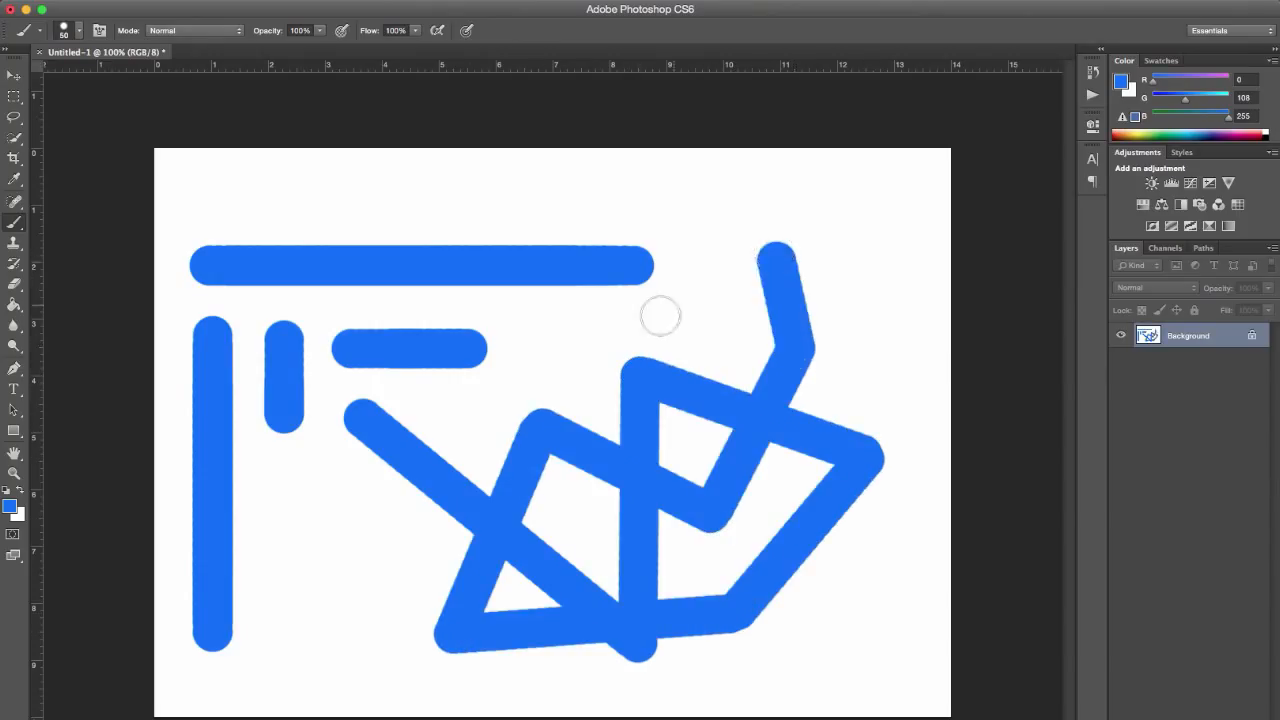
left_click(656, 320, "shift")
left_click(898, 296, "shift")
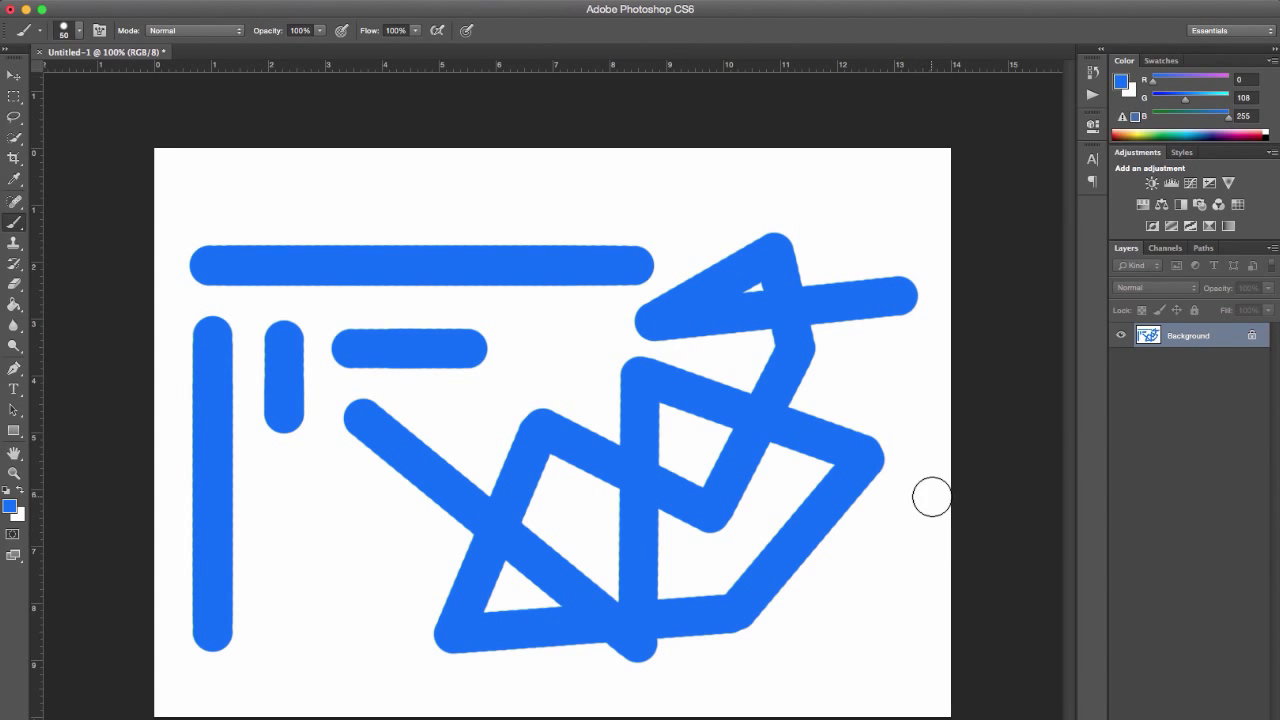
Add a new layer and set up the Mixer Brush with a flat bristle tip at 70 px
key("alt+shift+super+n")
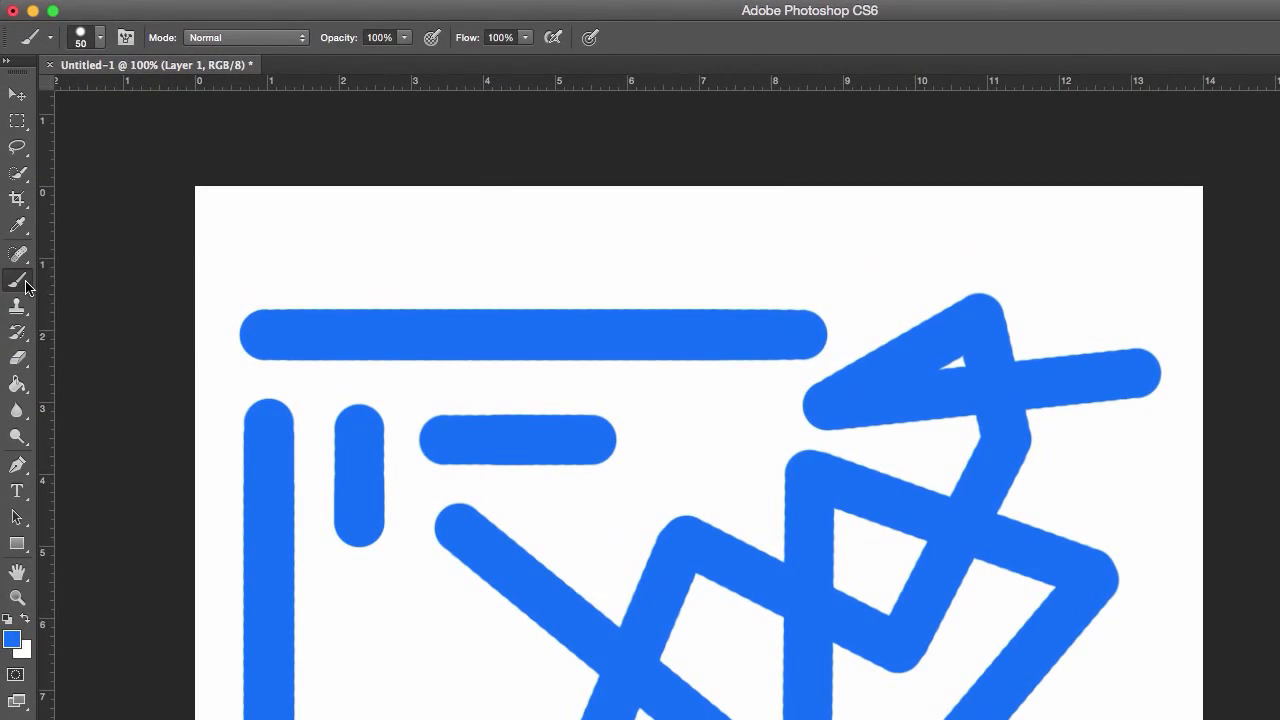
right_click(14, 222)
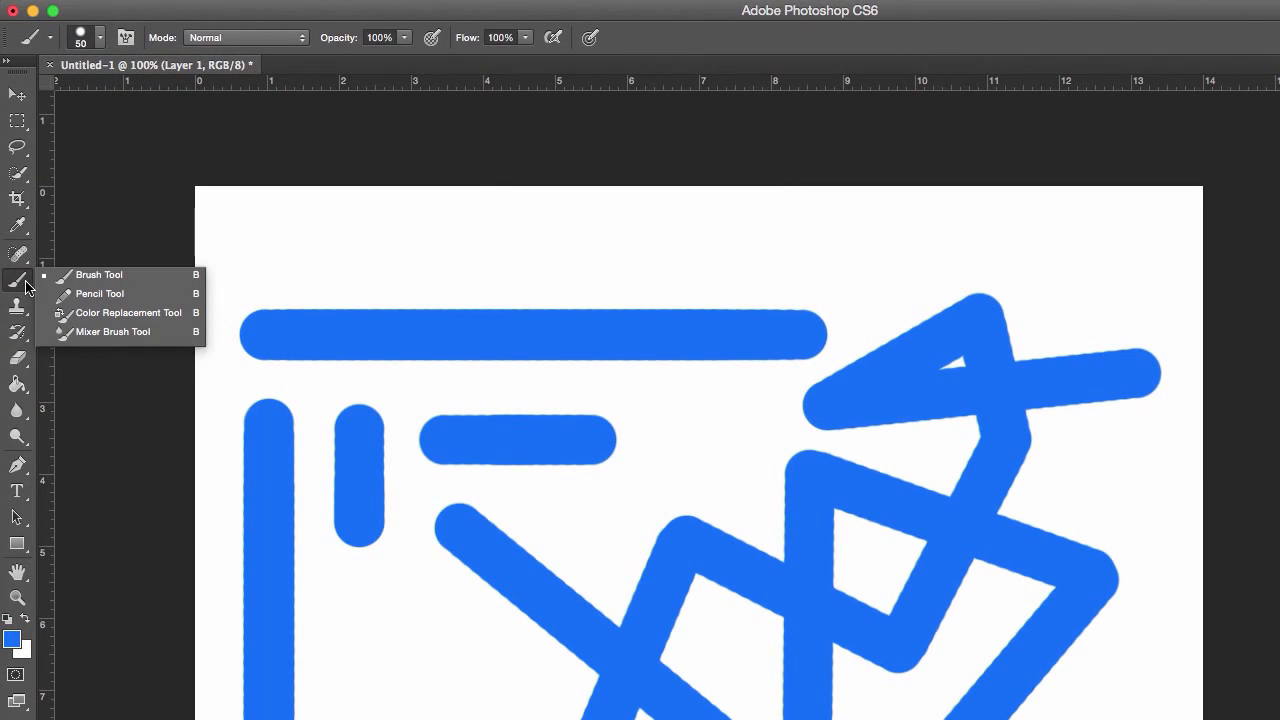
left_click(137, 341)
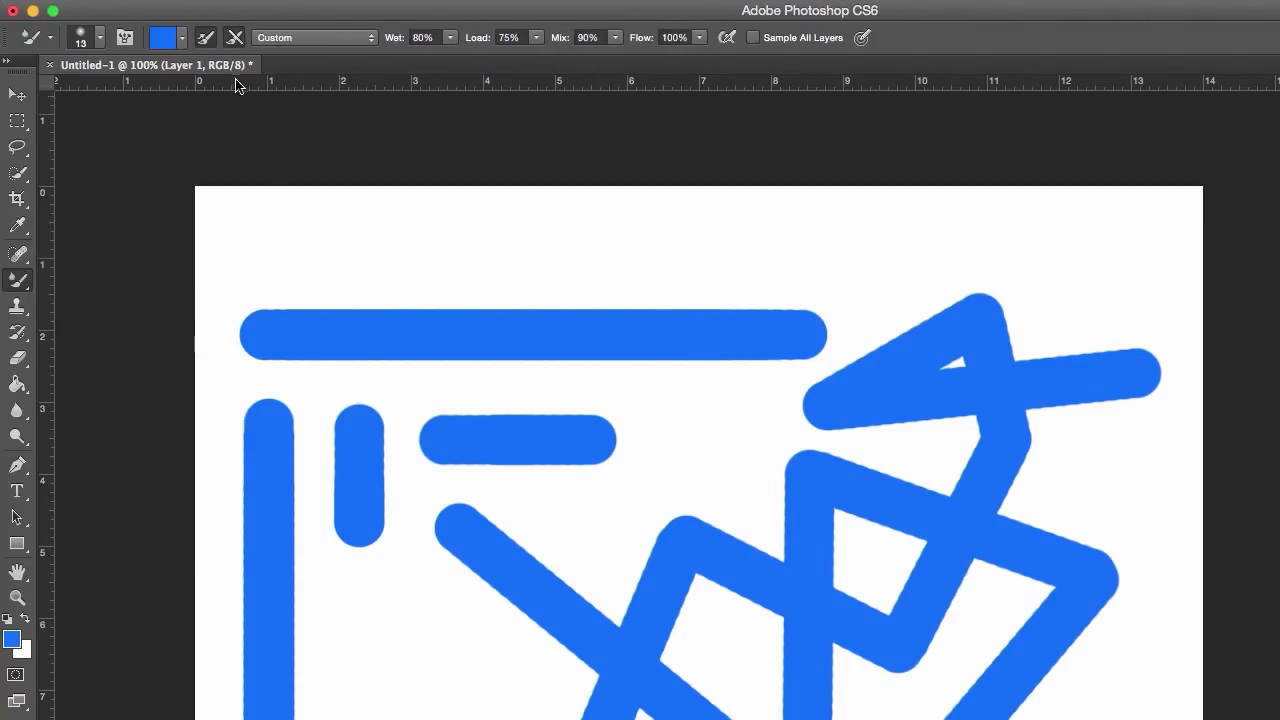
left_click(100, 40)
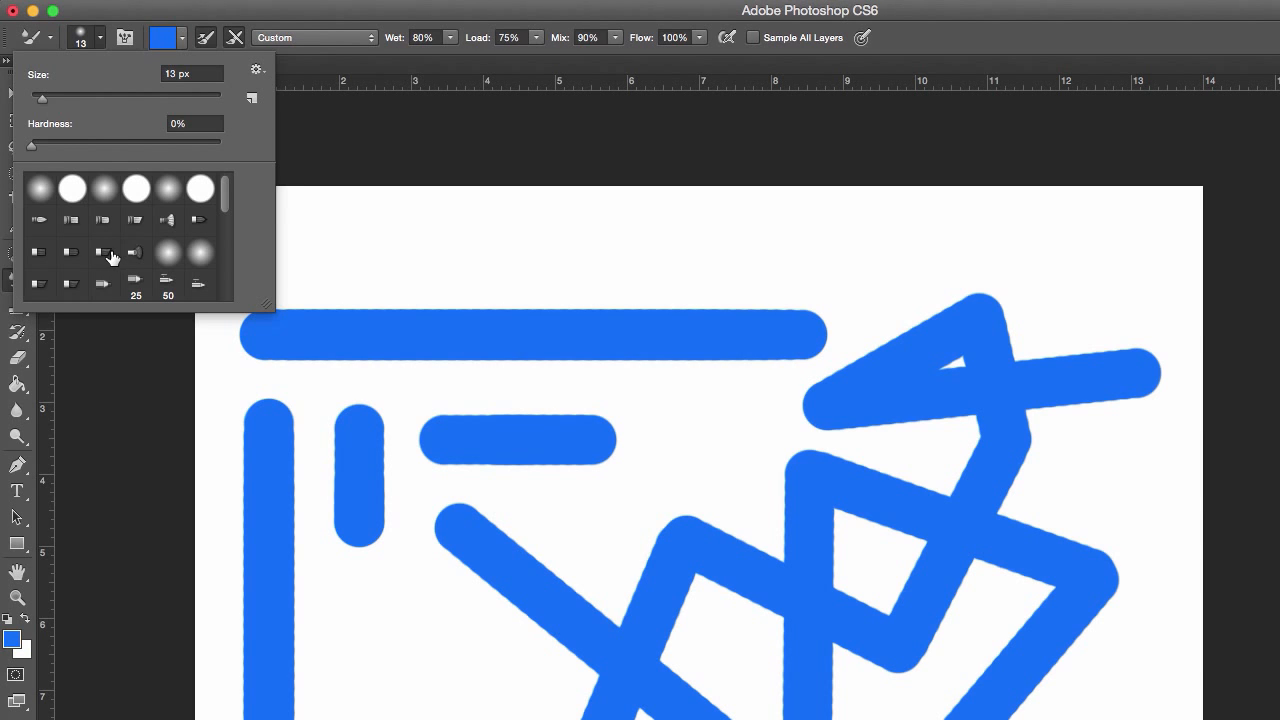
left_click(103, 252)
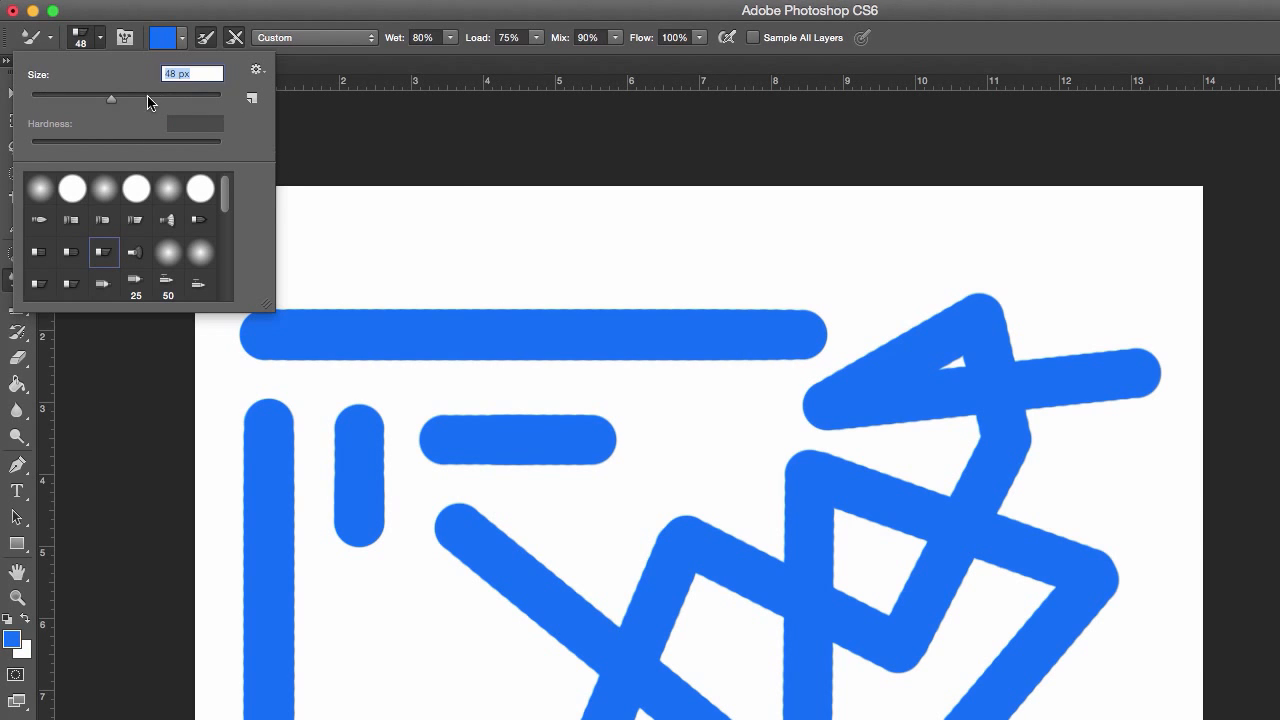
Scribble with the Mixer Brush over the long horizontal bar and hide the Background layer to isolate the scribble
mouse_move(538, 310)
left_mouse_down()
mouse_move(602, 264)
mouse_move(676, 359)
left_mouse_up()
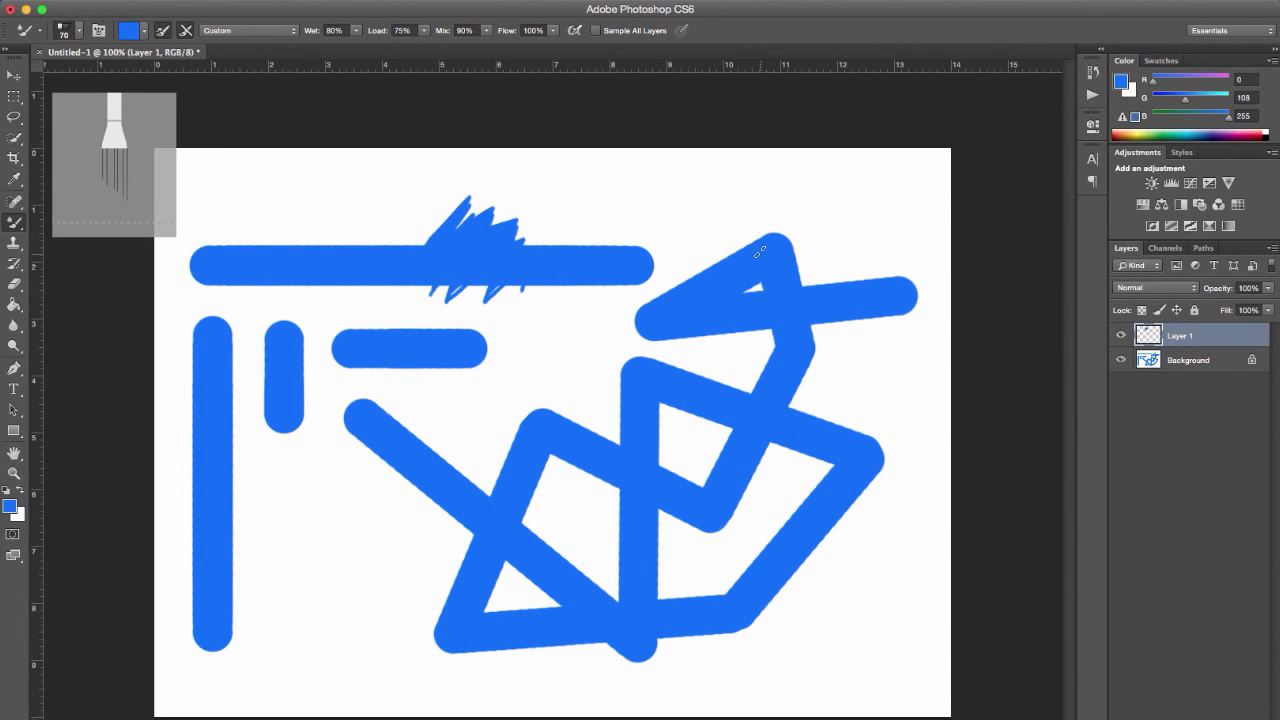
left_click(1121, 336)
left_click(1121, 336)
left_click(1121, 360)
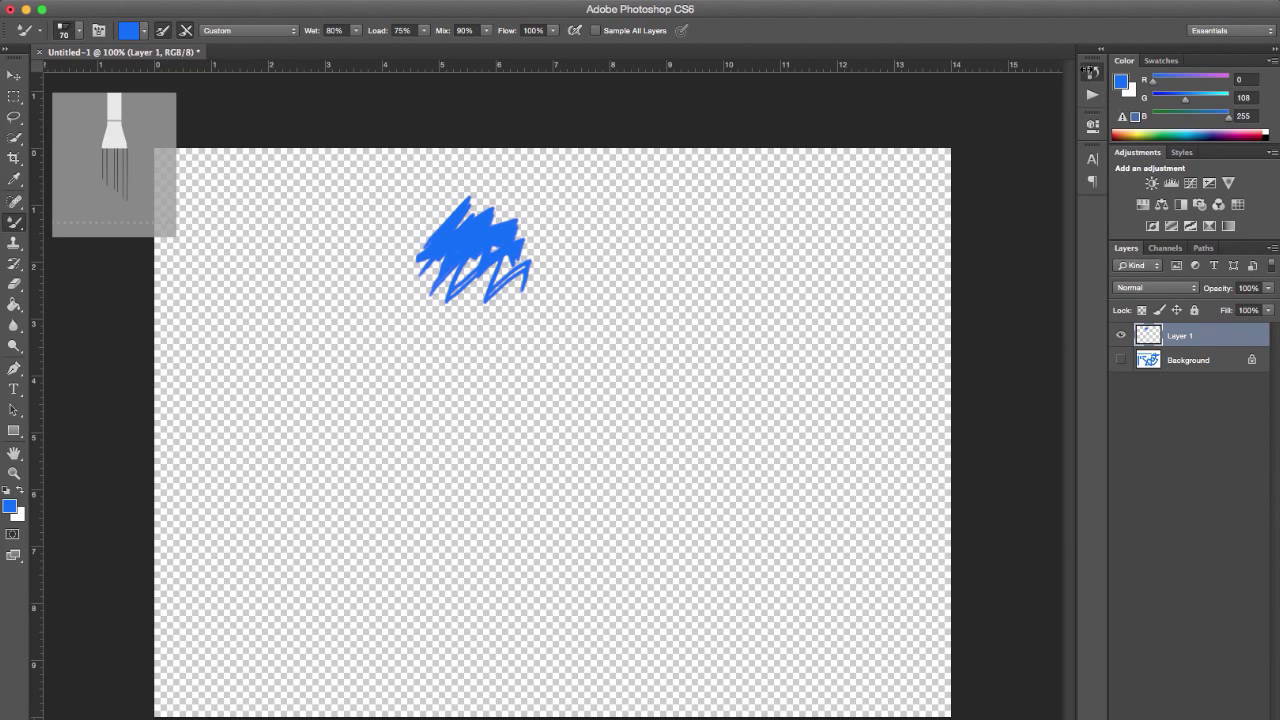
Clear the canvas by returning to the New history state
left_click(1093, 72)
left_click(984, 106)
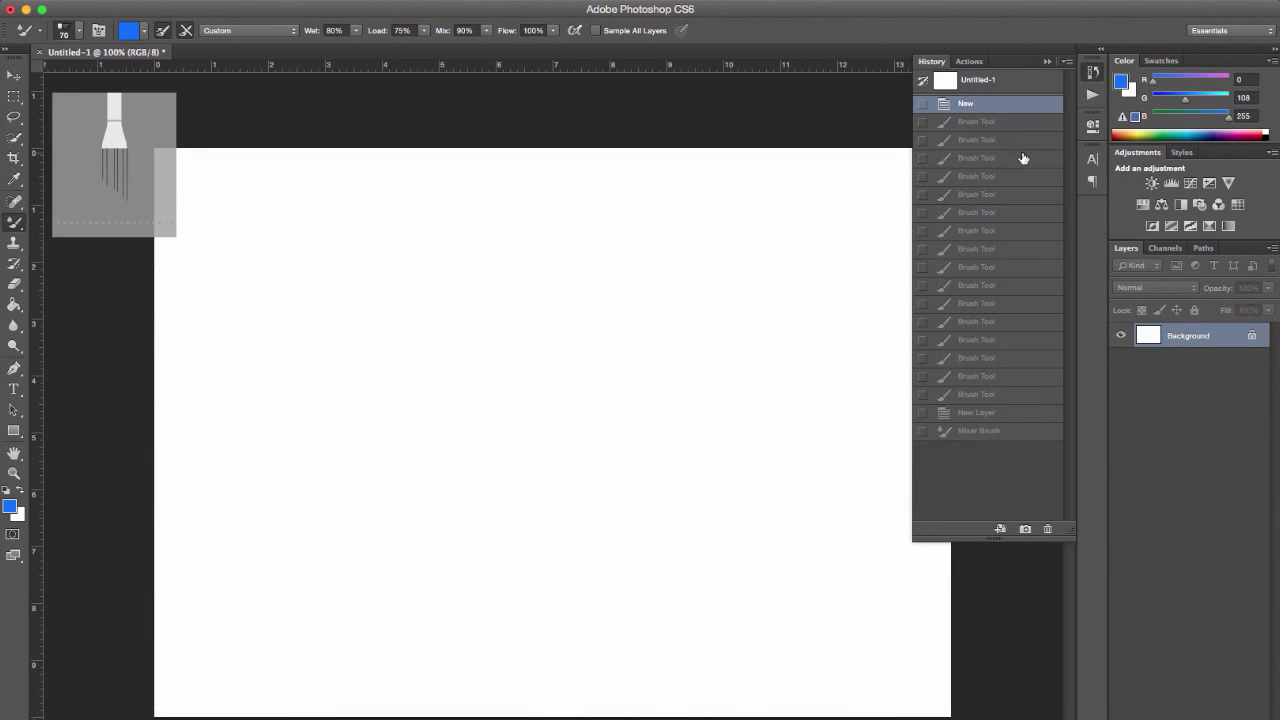
left_click(1091, 71)
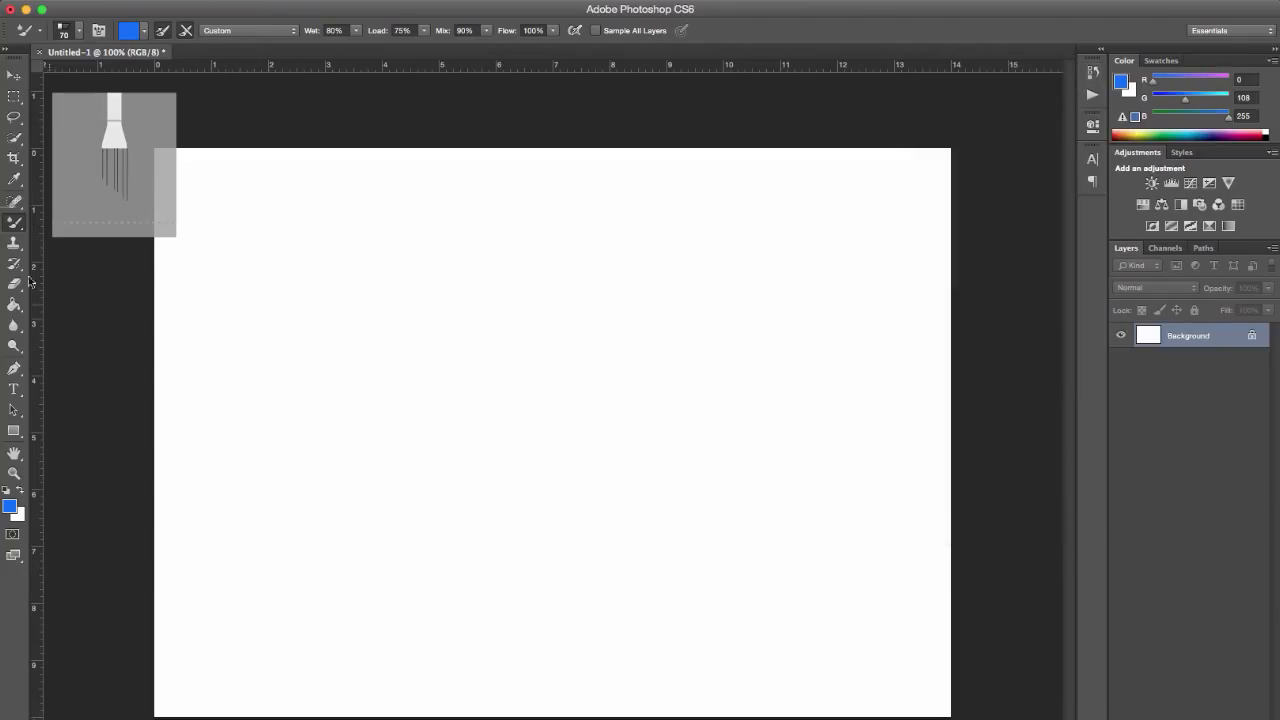
Switch back to the Brush tool, add a new layer and paint a blue patch in the canvas's left half
left_click_drag(14, 222, 62, 217)
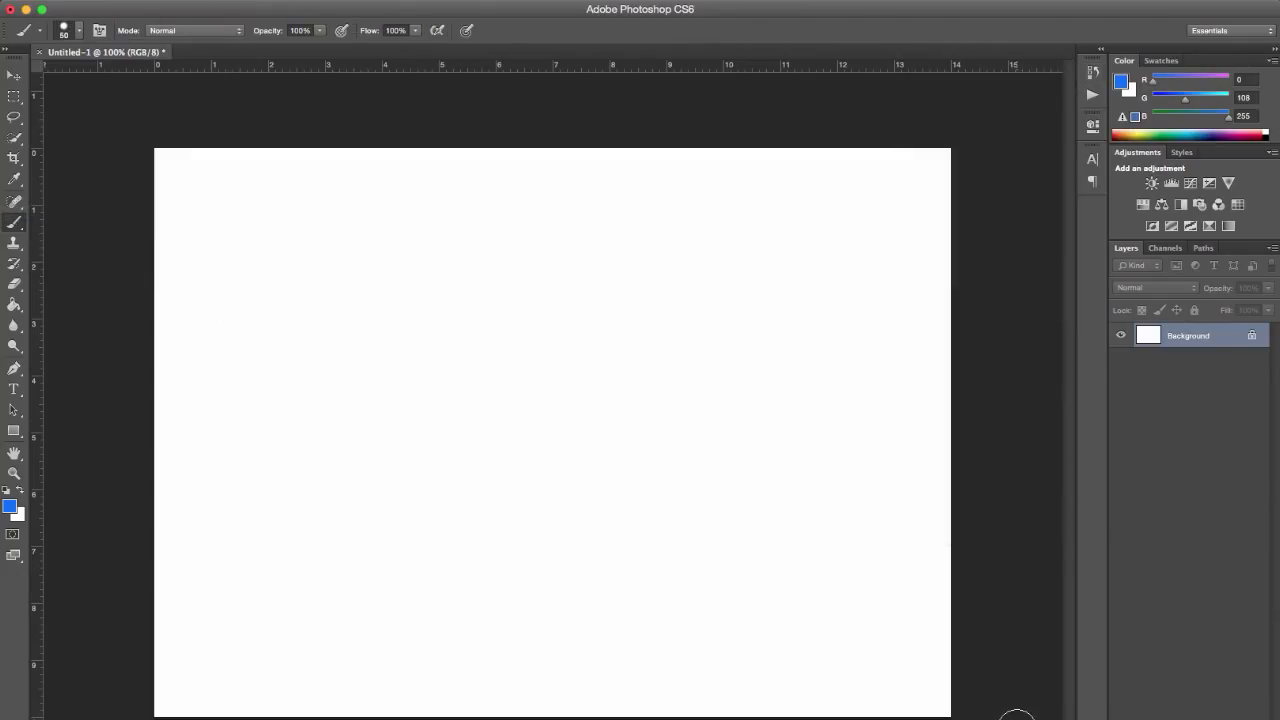
key("ctrl+shift+alt+n")
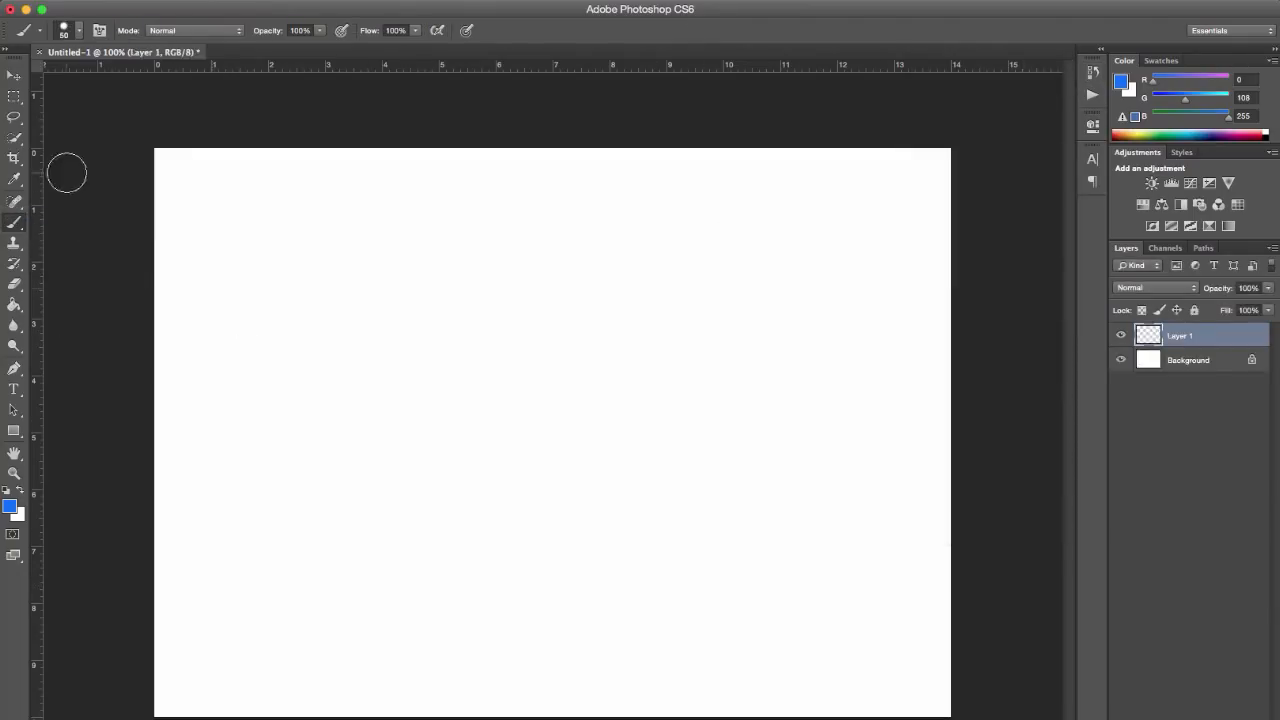
left_click_drag(293, 404, 452, 410)
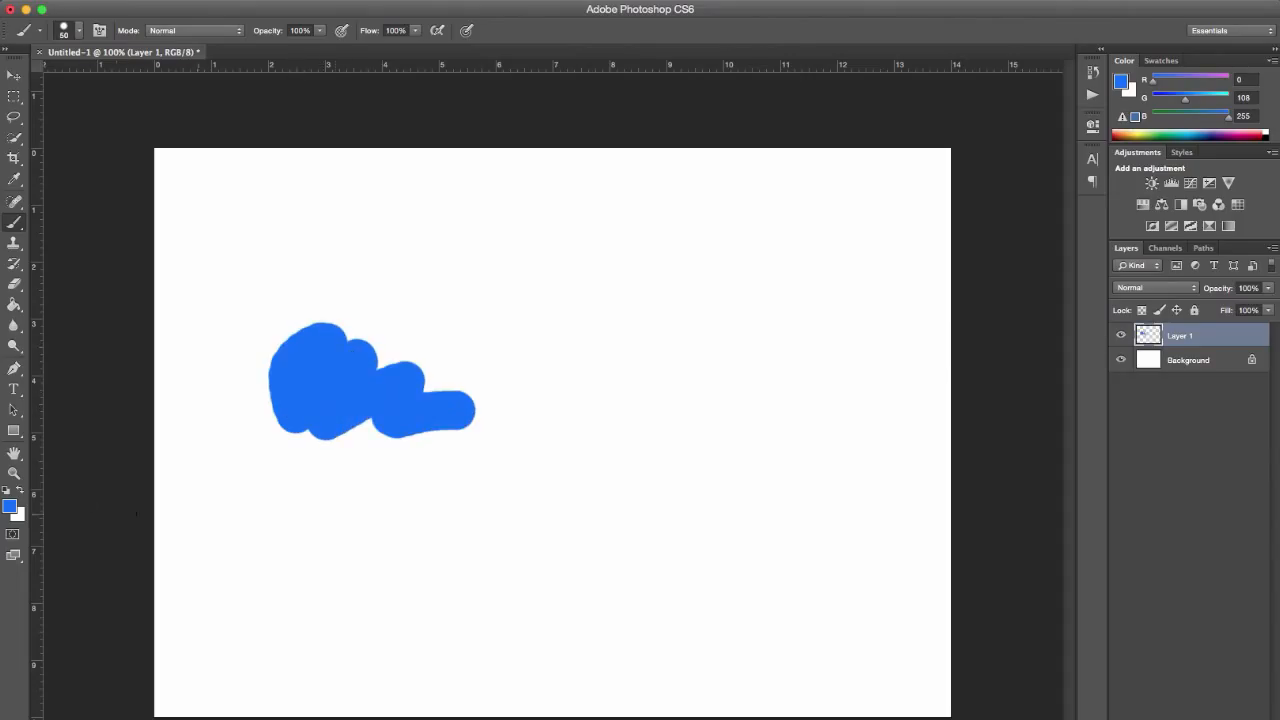
Set the foreground colour to bright green and paint a wavy band along the blue patch's lower edge
left_click(14, 506)
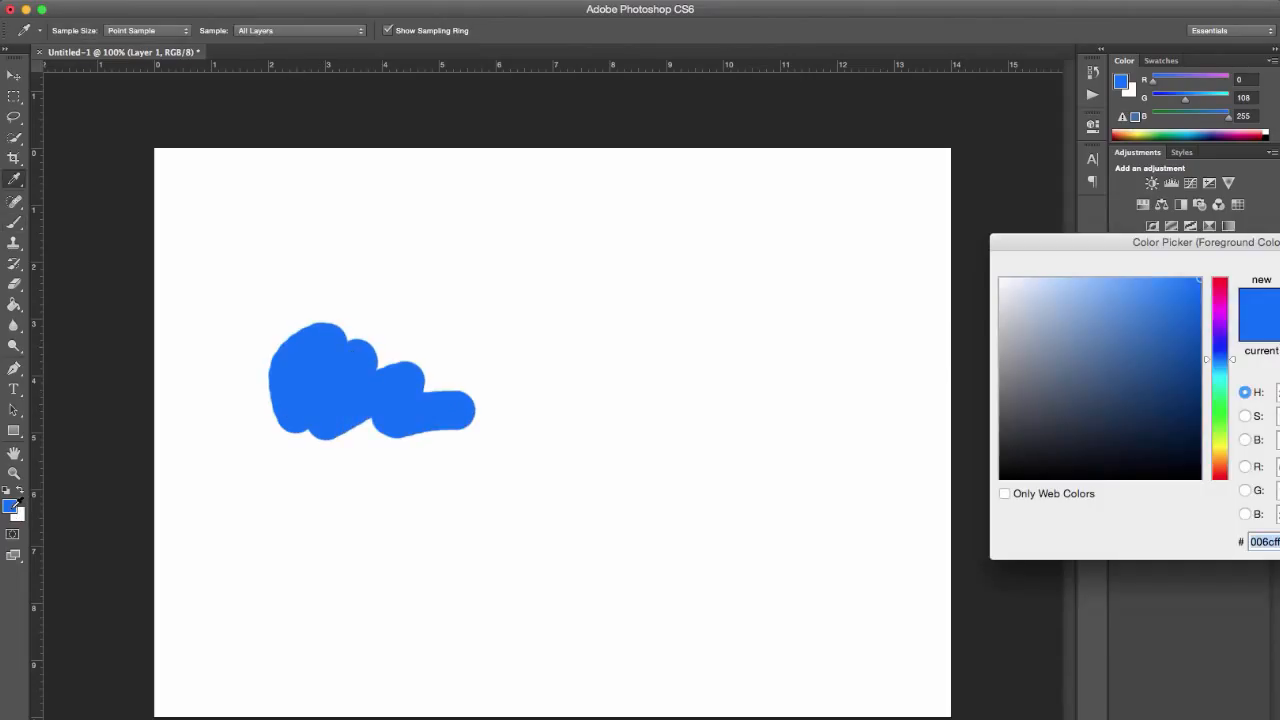
left_click(1217, 399)
key("Return")
mouse_move(306, 452)
left_mouse_down()
mouse_move(360, 434)
mouse_move(533, 430)
left_mouse_up()
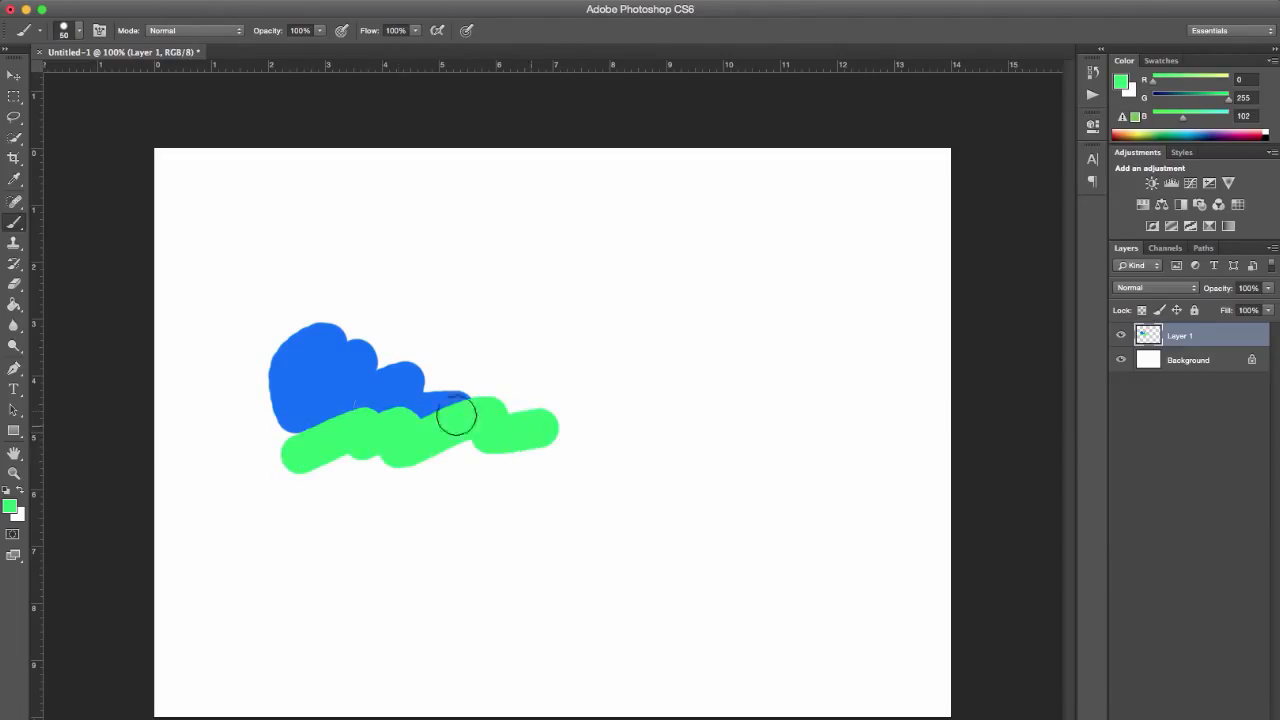
Set the foreground colour to yellow fff000 and paint a wavy band along the green band's lower edge
left_click(12, 507)
left_click(1221, 452)
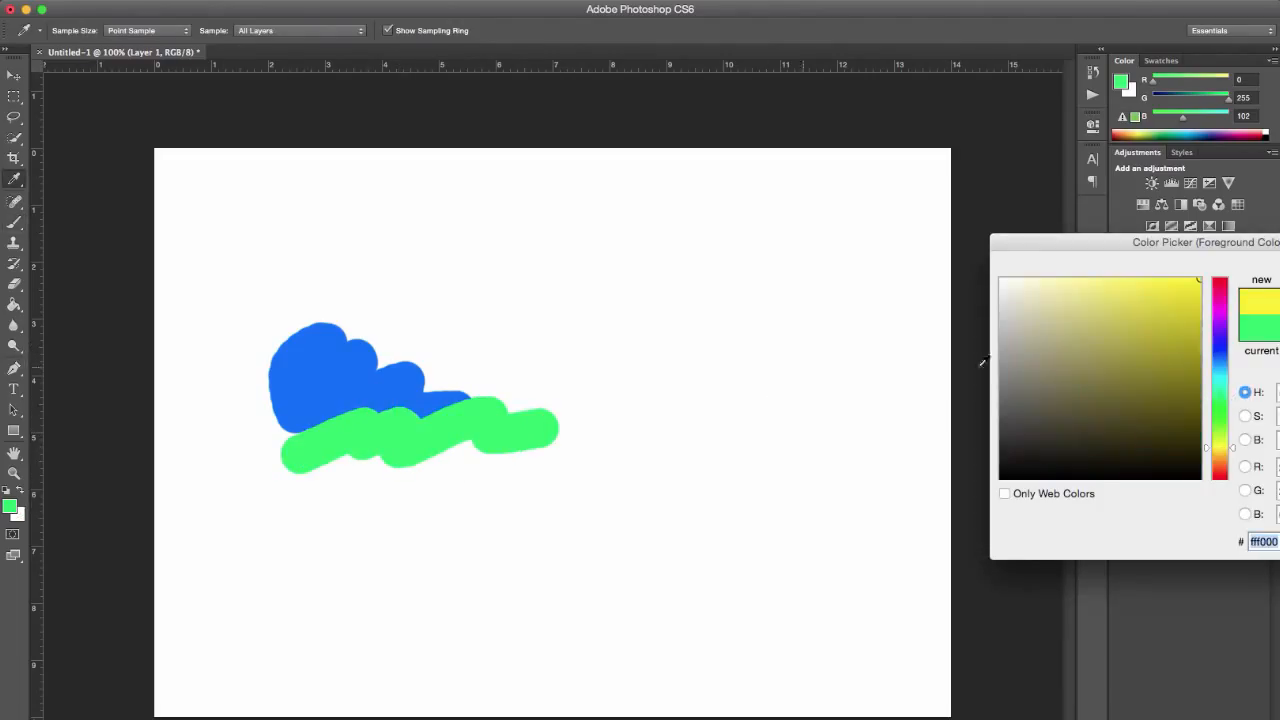
key("Return")
mouse_move(320, 489)
left_mouse_down()
mouse_move(372, 459)
mouse_move(545, 455)
left_mouse_up()
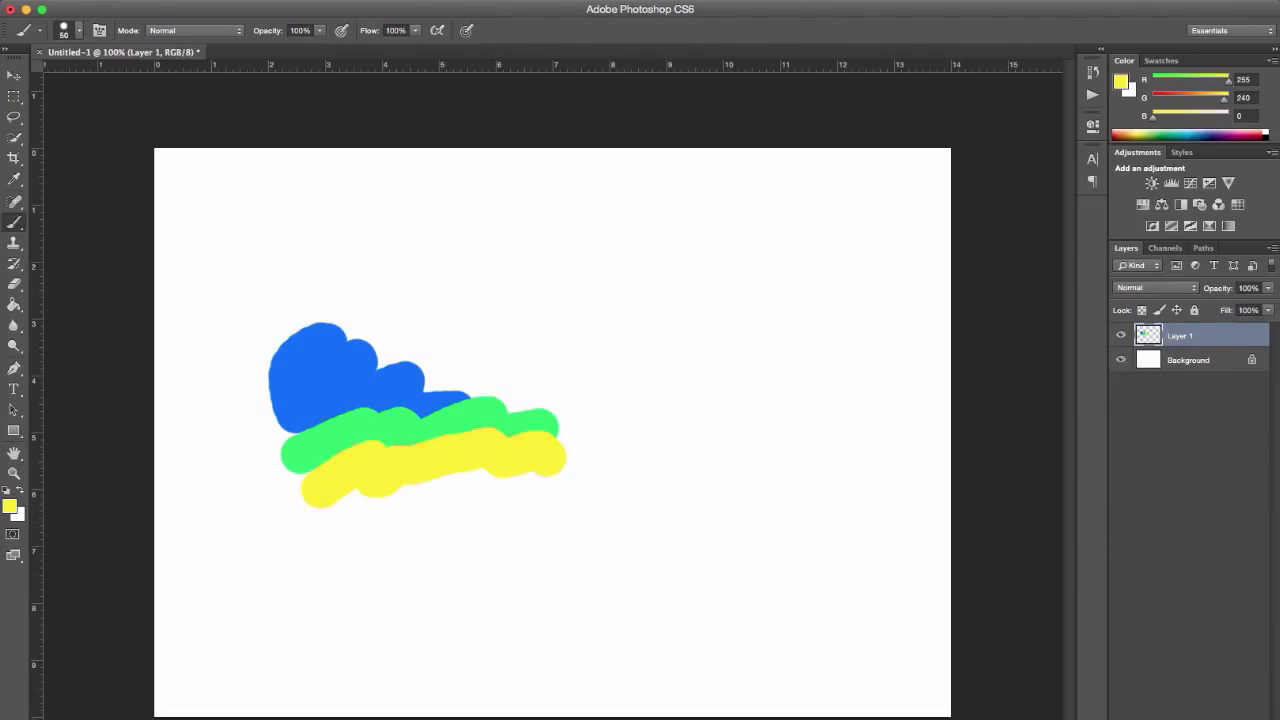
Add an empty layer above the painted one and toggle both layers' visibility to check their contents
left_click(1228, 718)
left_click(1123, 336)
left_click(1123, 336)
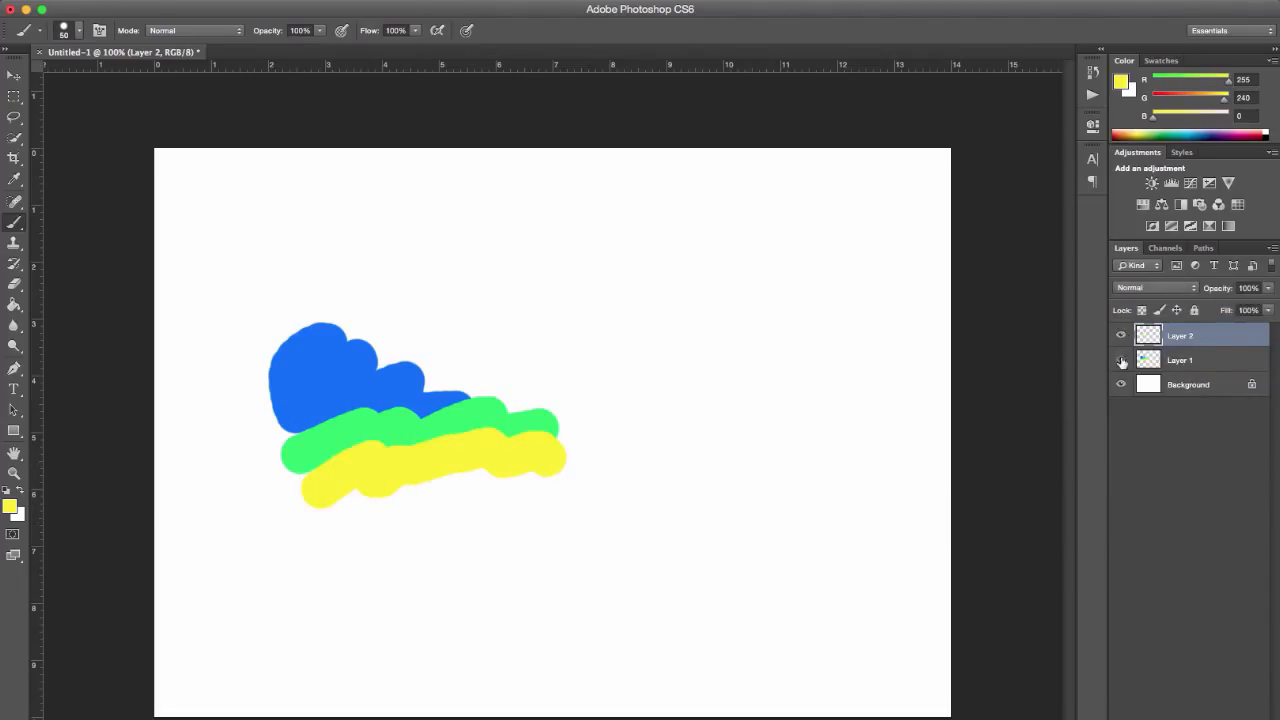
left_click(1121, 360)
left_click(1121, 360)
Switch to the Mixer Brush and choose the Very Wet, Heavy Mix blending preset
left_click(16, 226)
left_click(82, 262)
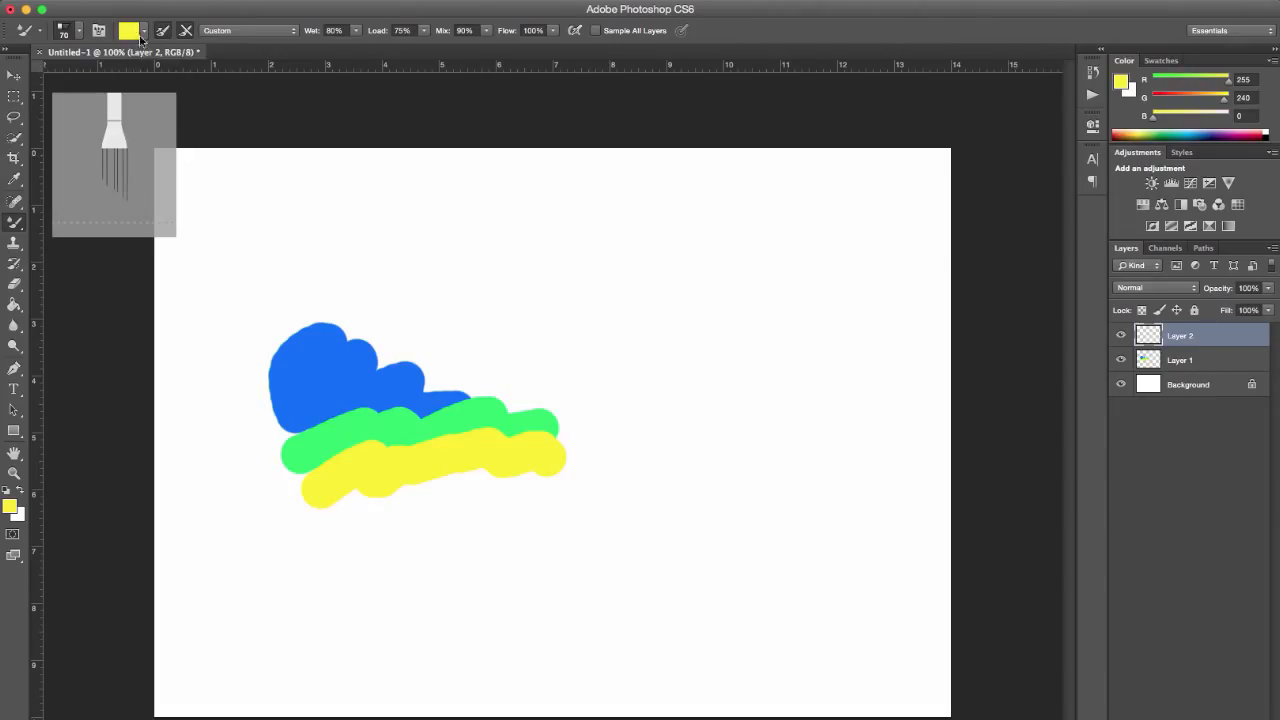
left_click(142, 38)
left_click(209, 19)
left_click(245, 30)
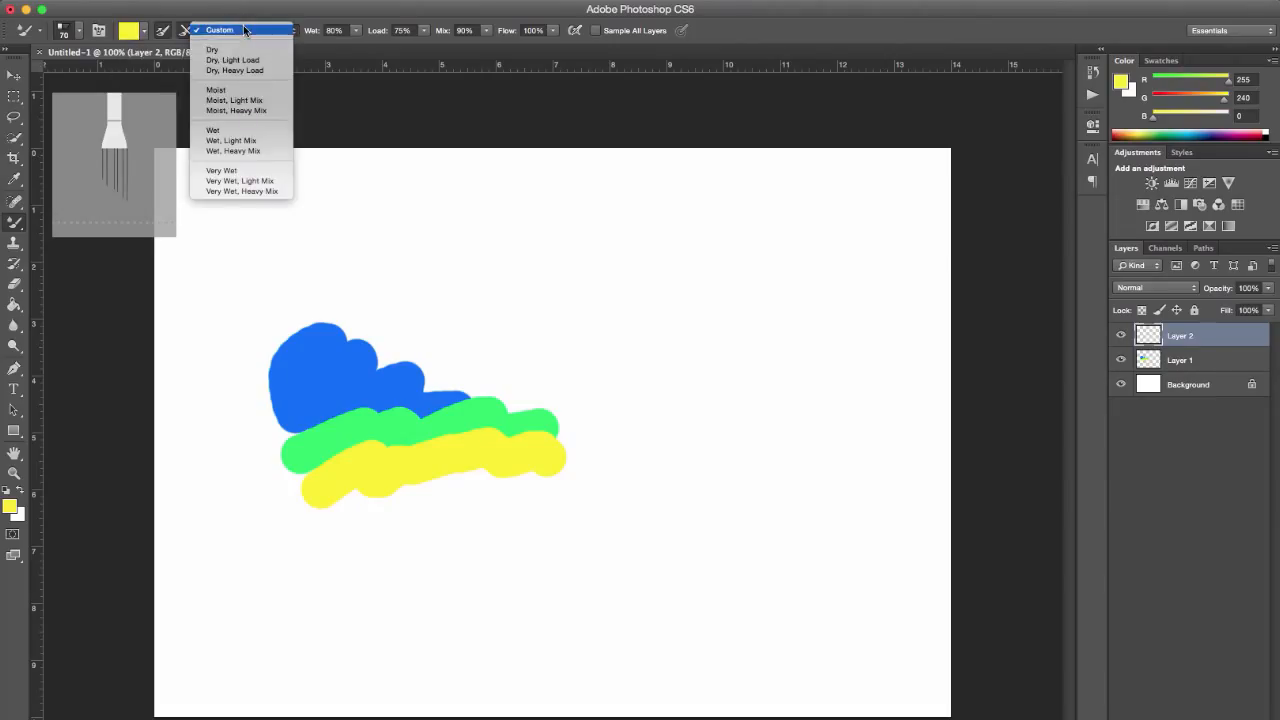
left_click(241, 191)
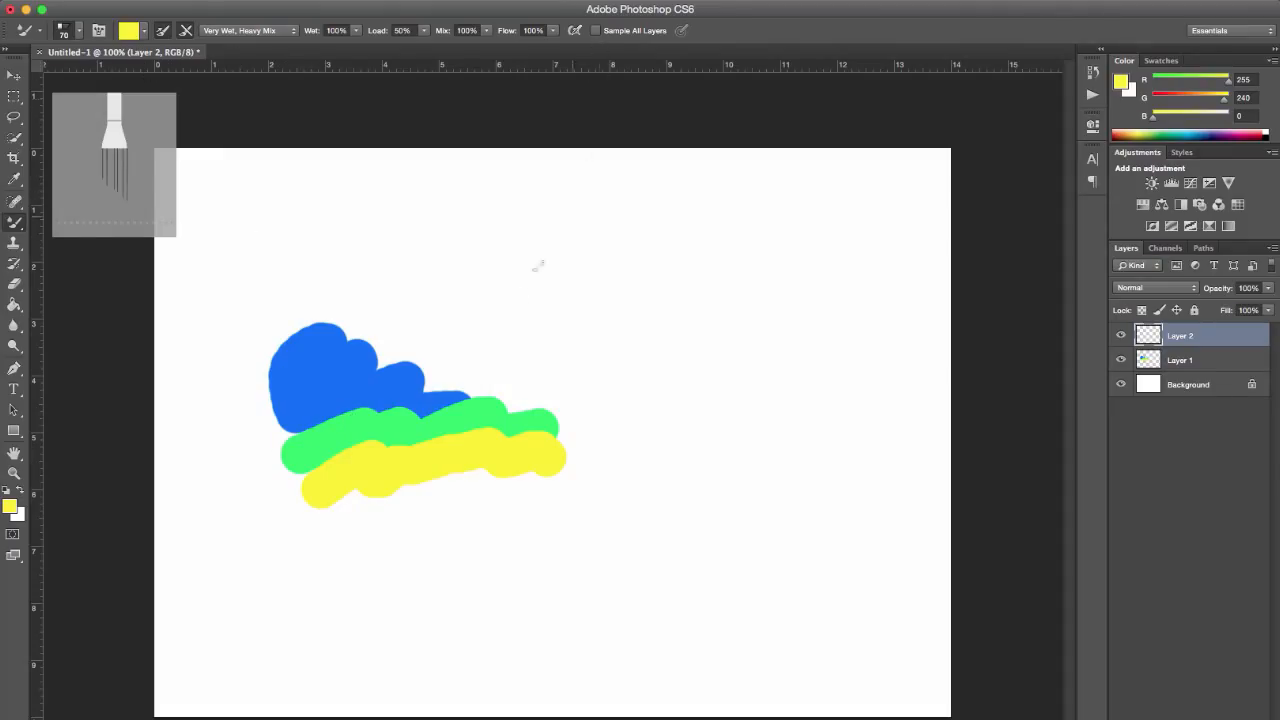
Test Mixer Brush strokes over the colour bands without and with Sample All Layers enabled, undoing each stroke
mouse_move(385, 475)
left_mouse_down()
mouse_move(369, 407)
mouse_move(377, 448)
mouse_move(428, 384)
mouse_move(474, 451)
left_mouse_up()
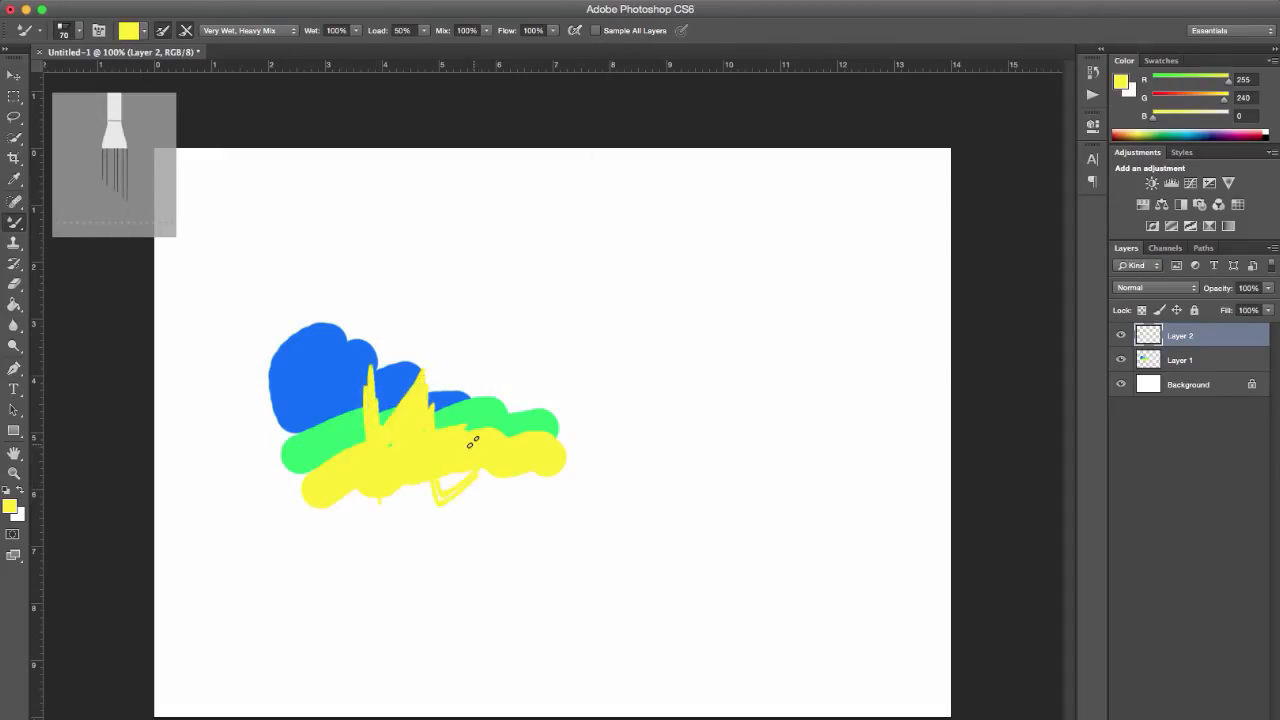
key("super+z")
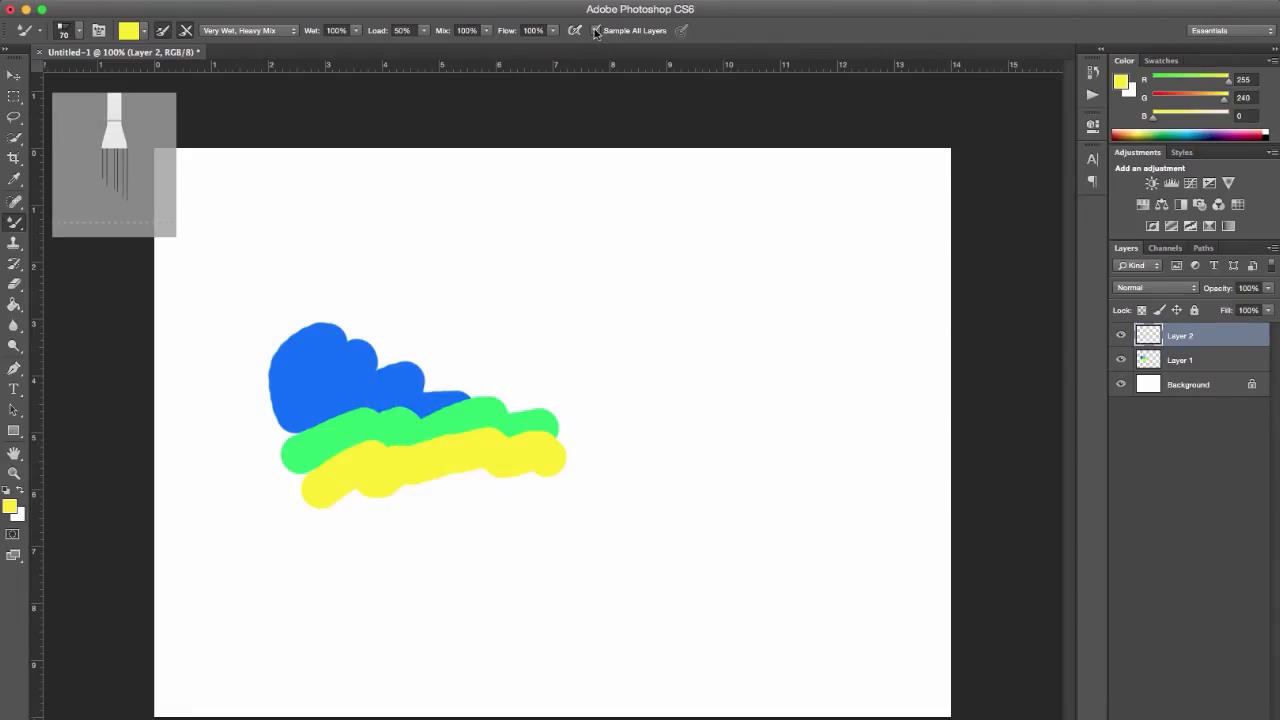
mouse_move(325, 443)
left_mouse_down()
mouse_move(329, 412)
mouse_move(338, 442)
mouse_move(346, 415)
mouse_move(424, 423)
left_mouse_up()
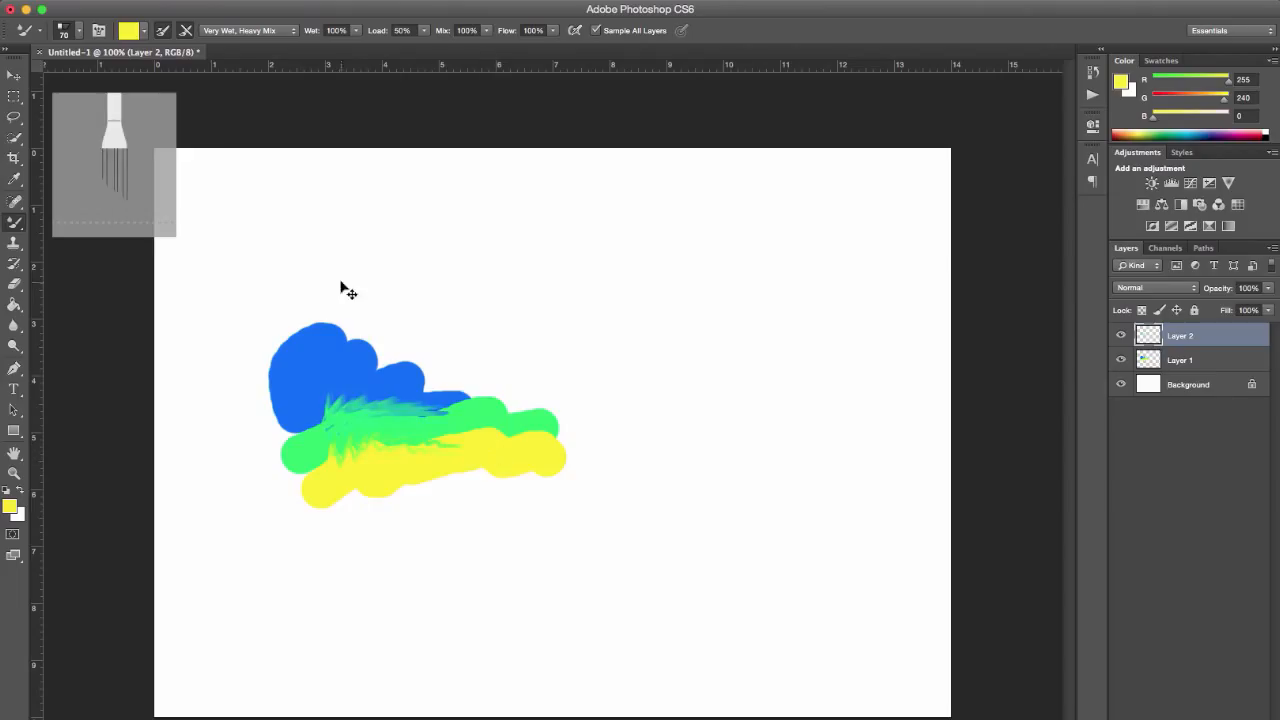
key("super+z")
Choose the pointed round bristle tip and blend the boundary between the blue patch and the green band
left_click(80, 33)
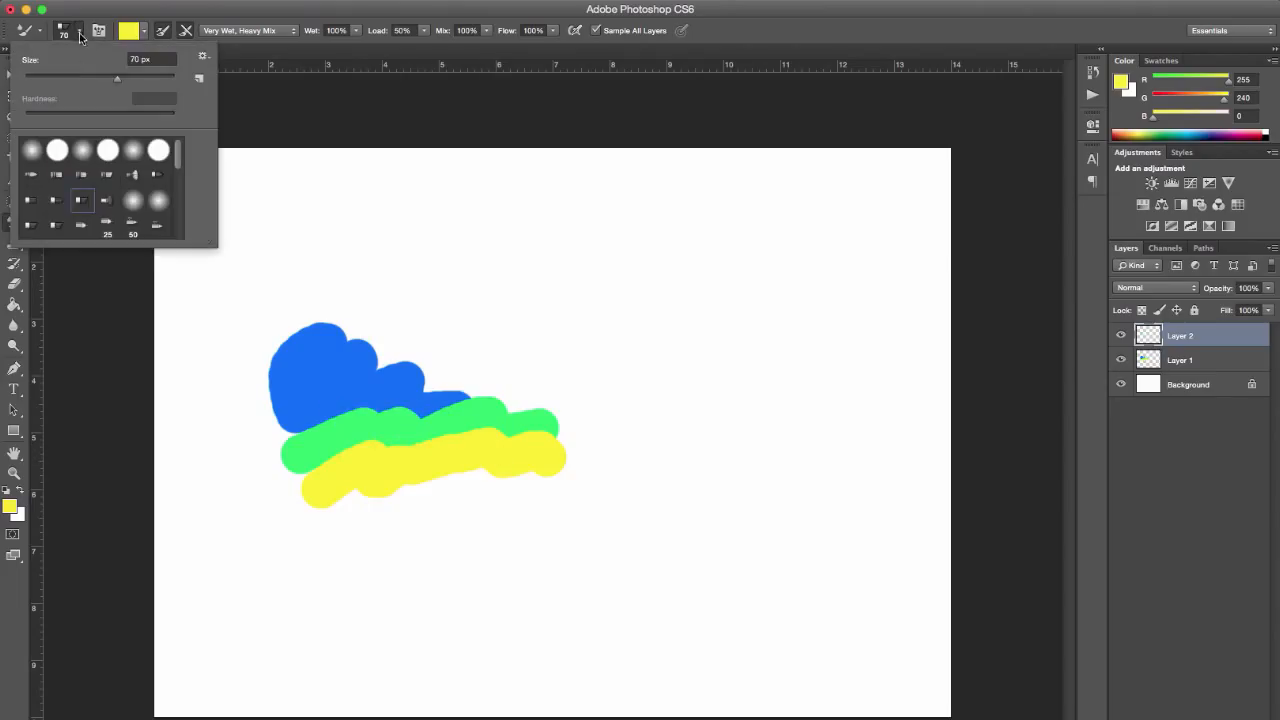
left_click(32, 175)
mouse_move(360, 425)
left_mouse_down()
mouse_move(393, 408)
mouse_move(426, 428)
mouse_move(338, 410)
mouse_move(308, 438)
mouse_move(318, 418)
mouse_move(354, 410)
mouse_move(443, 403)
left_mouse_up()
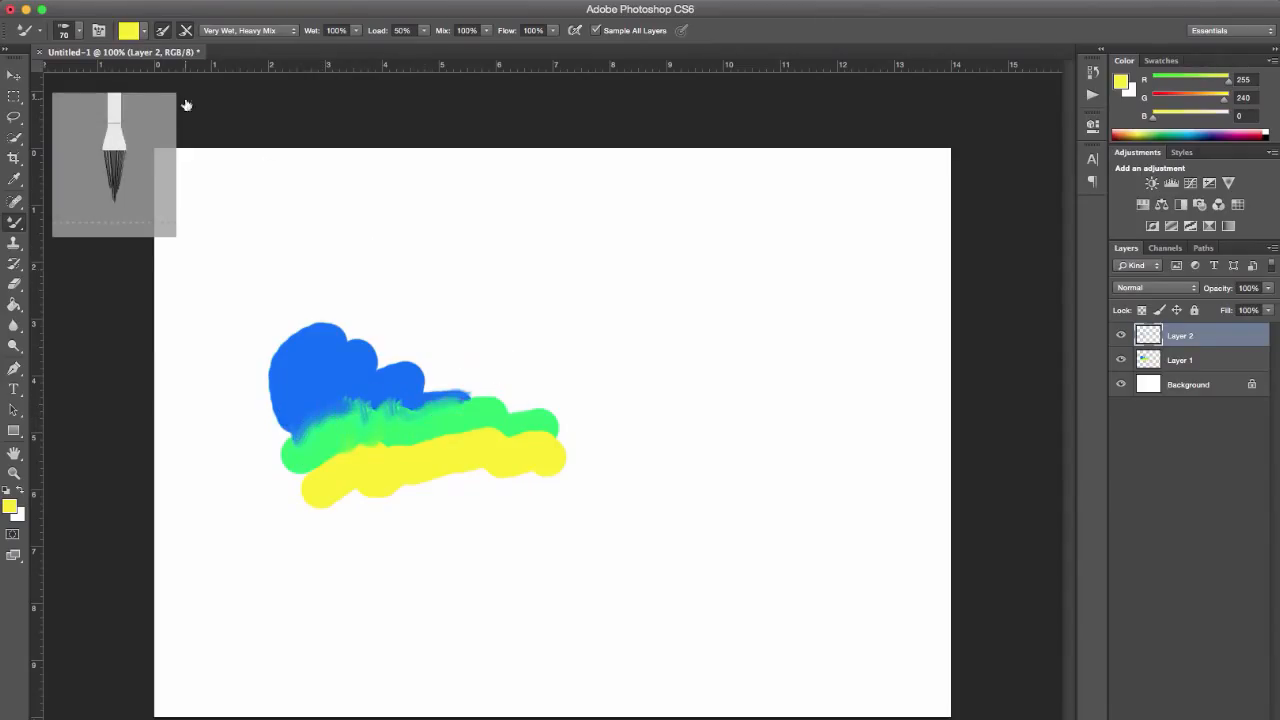
Choose an angled bristle tip and blend the blue, green and yellow bands together at their right-hand part
left_click(81, 34)
left_click(107, 177)
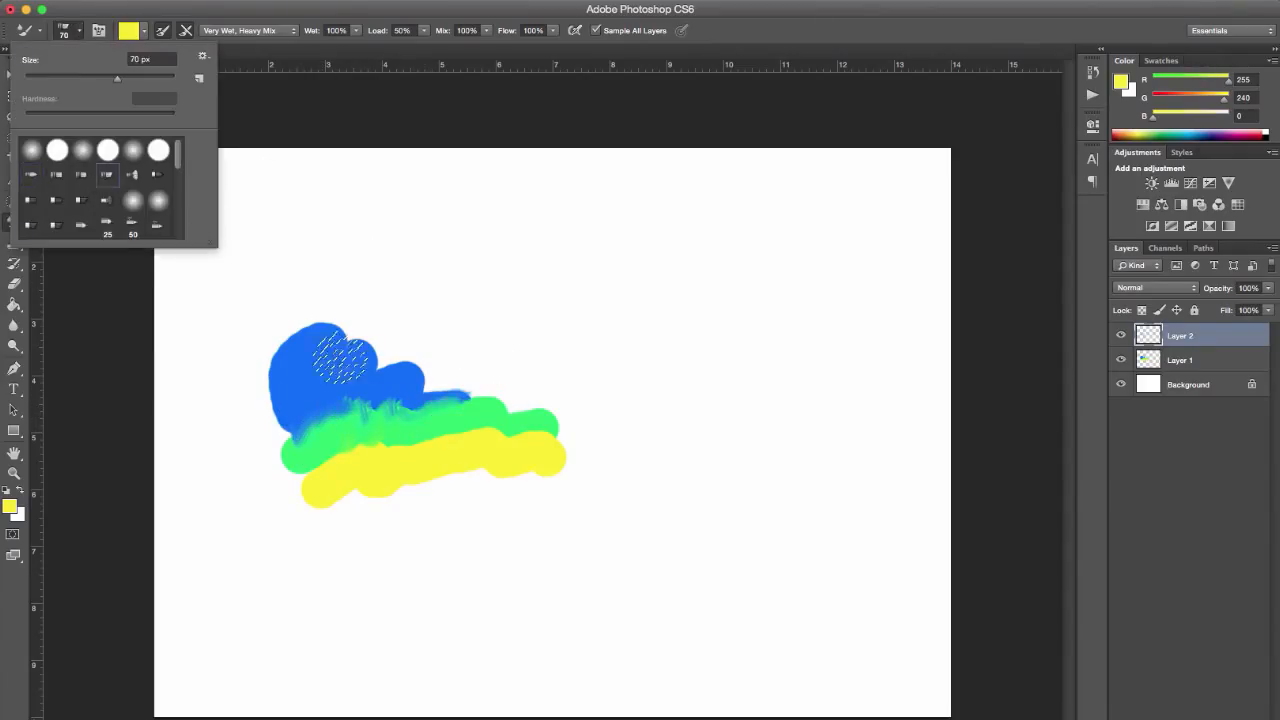
left_click(440, 440)
mouse_move(487, 435)
left_mouse_down()
mouse_move(551, 436)
mouse_move(464, 421)
mouse_move(520, 435)
left_mouse_up()
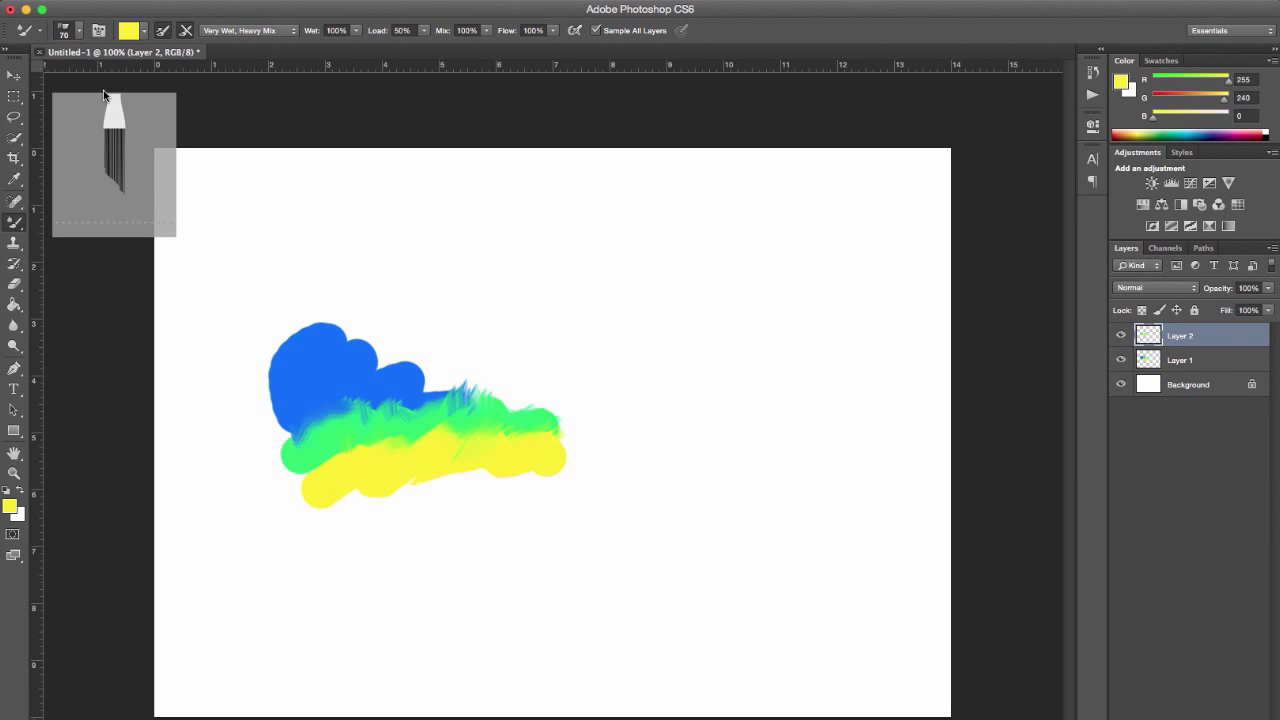
Close the practice document and the application window
key("super+w")
left_click(651, 276)
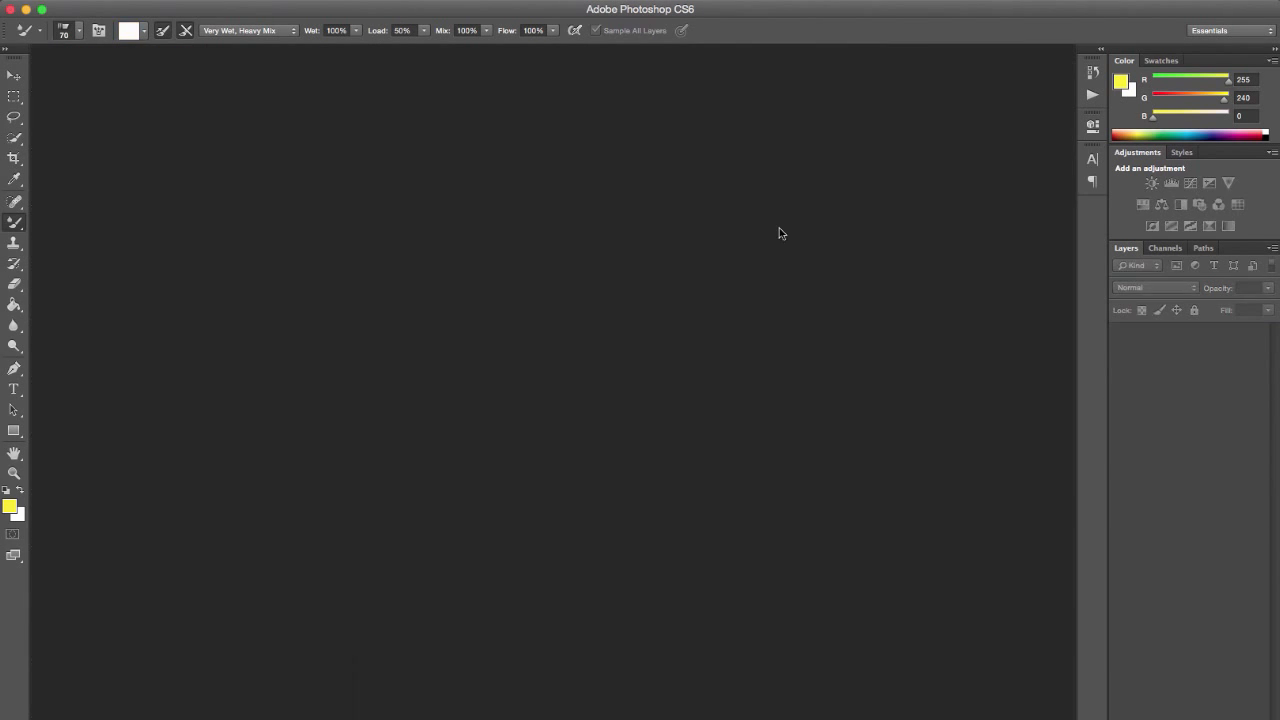
left_click(8, 12)
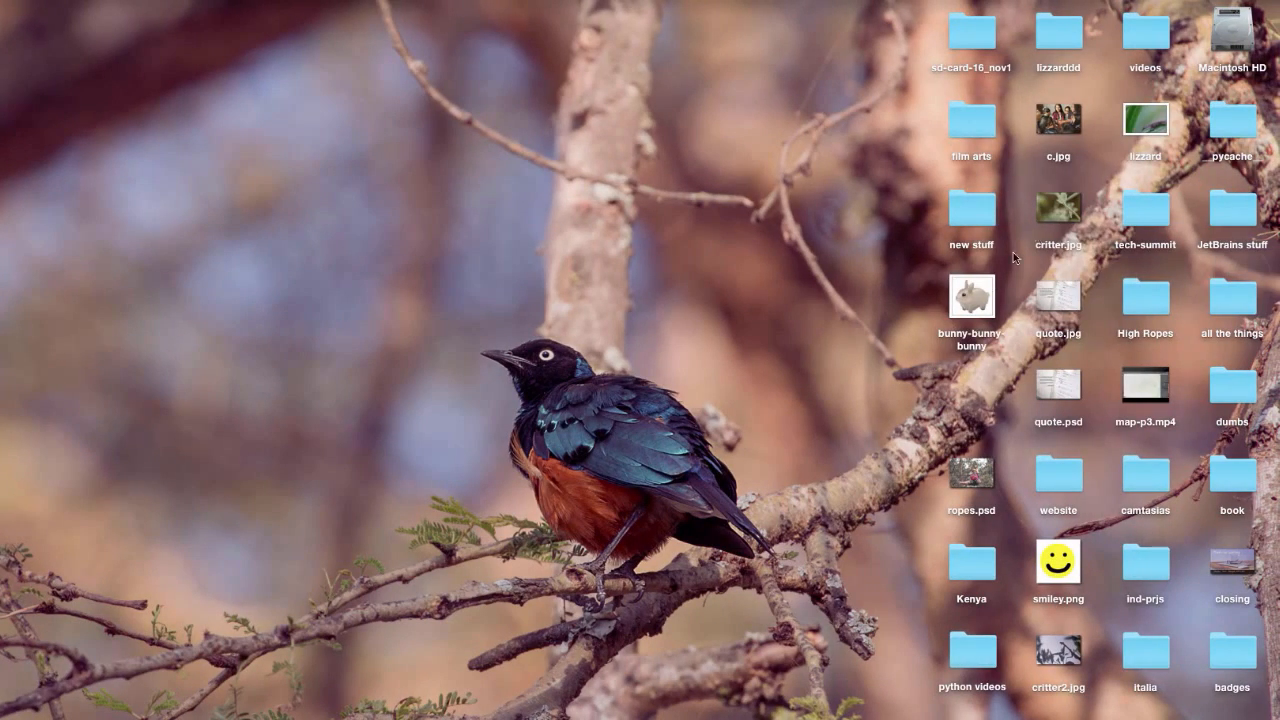
Open the desktop image lizzard in Adobe Photoshop CS6 and fit it to the window
right_click(1148, 119)
mouse_move(1050, 142)
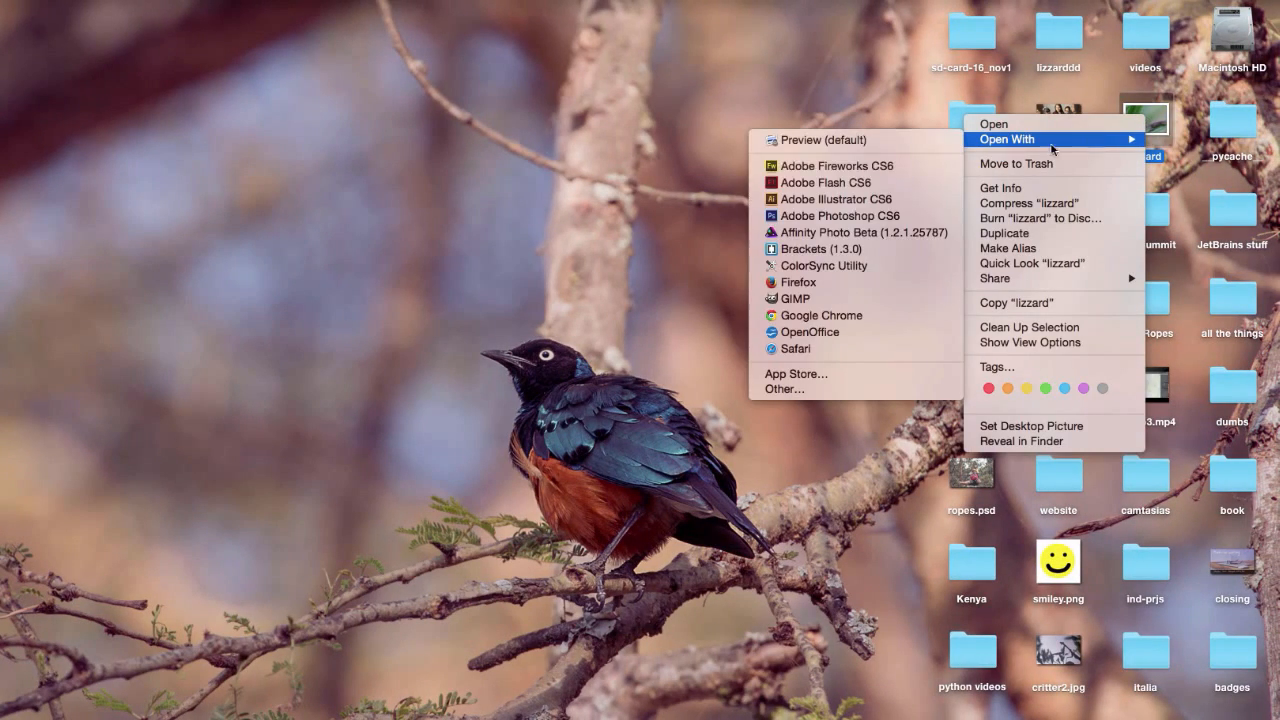
left_click(846, 218)
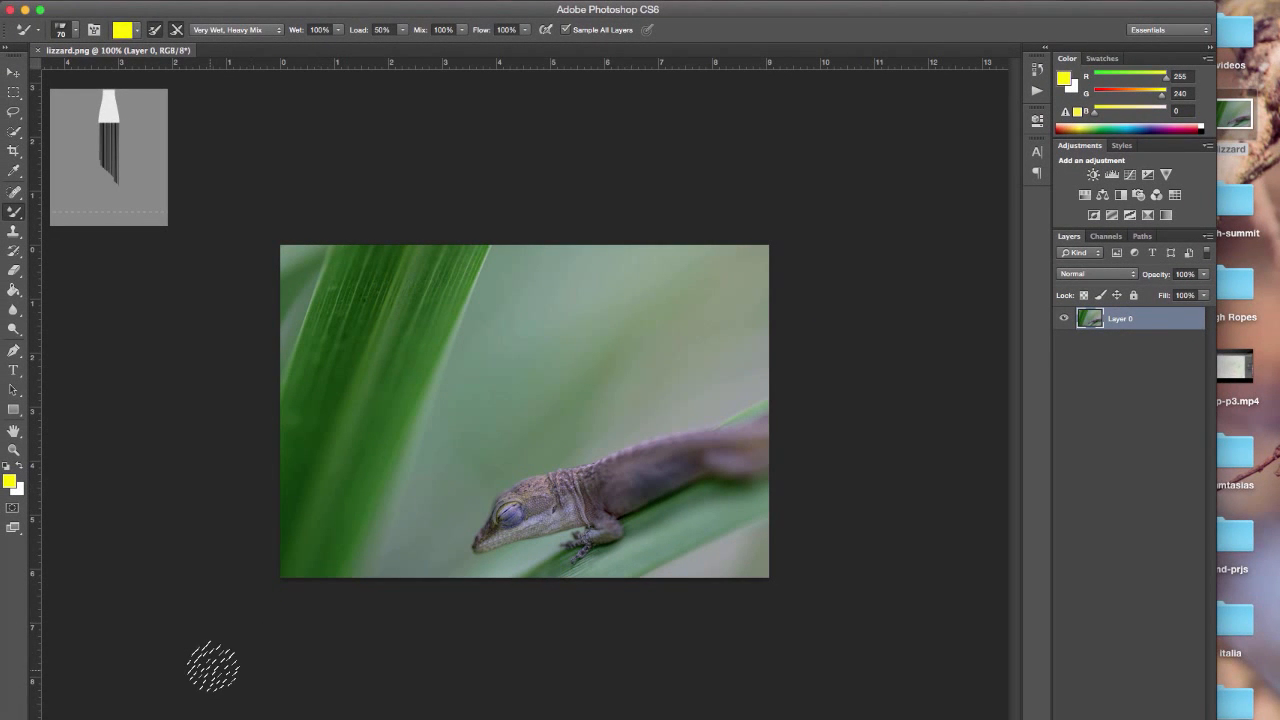
key("super+plus")
key("super+plus")
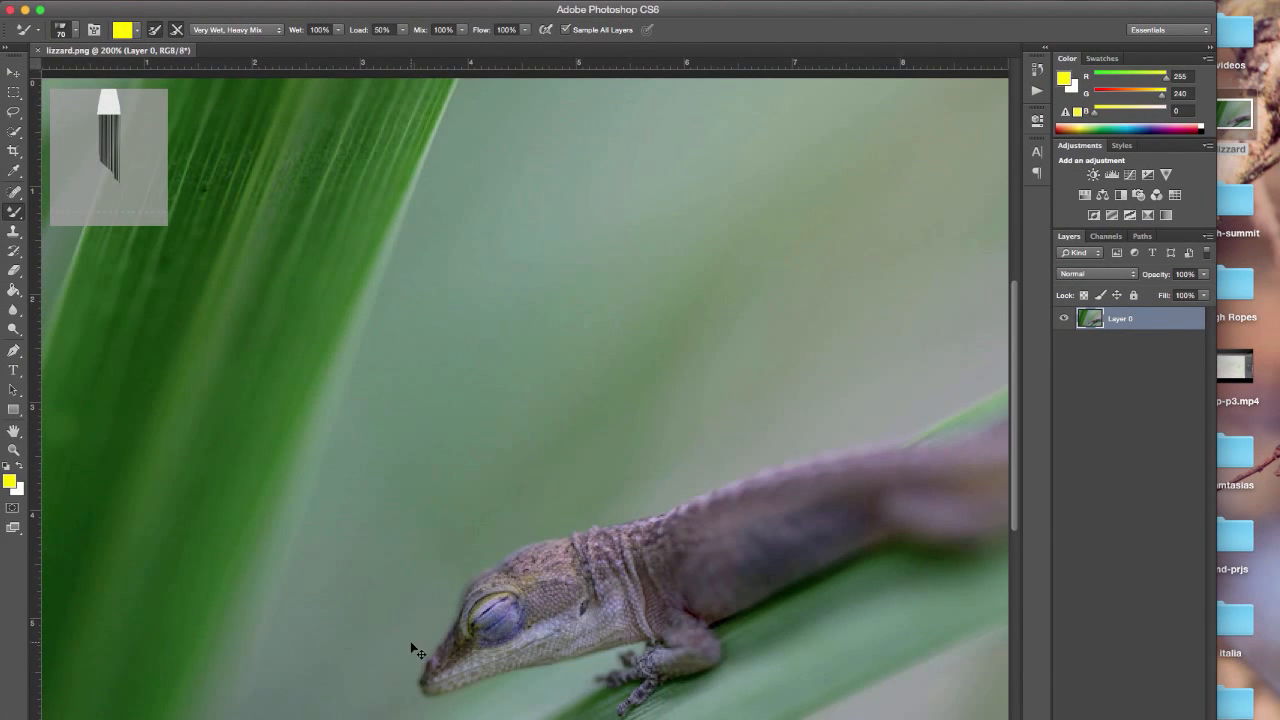
key("super+1")
key("super+0")
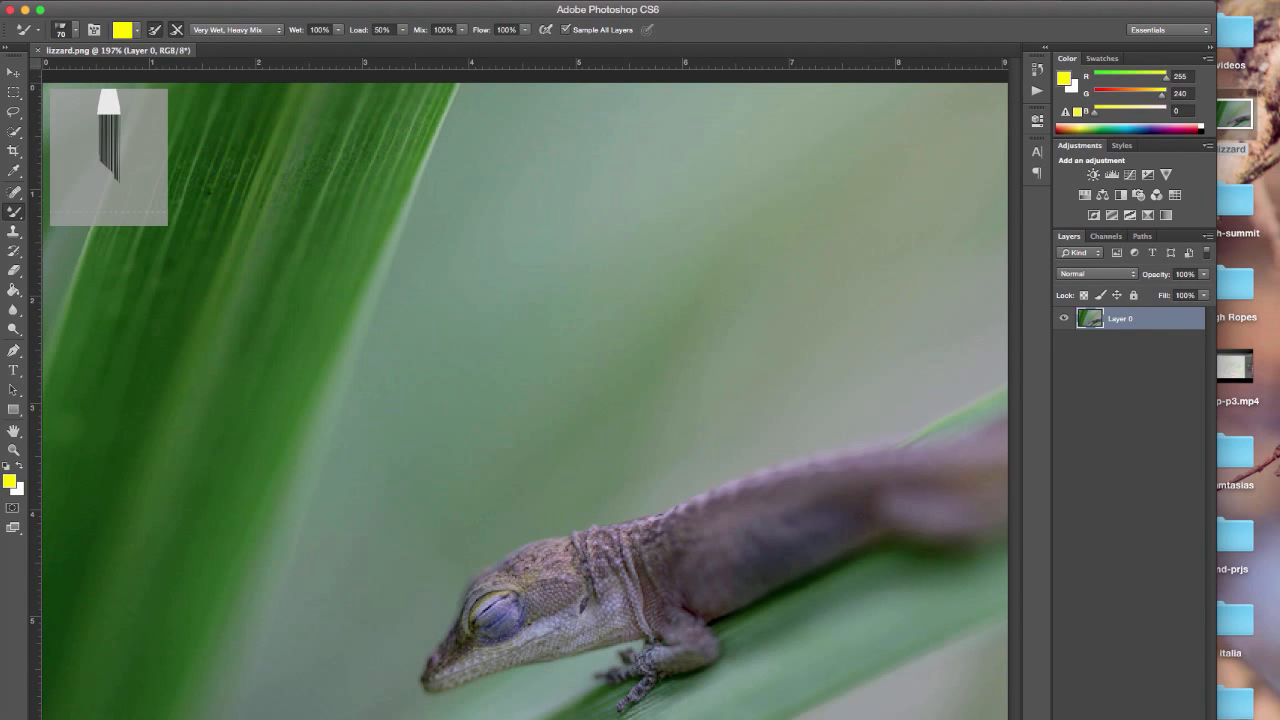
Widen the application window and add a new empty layer above the lizard photo
left_click_drag(1216, 719, 1279, 719)
key("super+shift+alt+n")
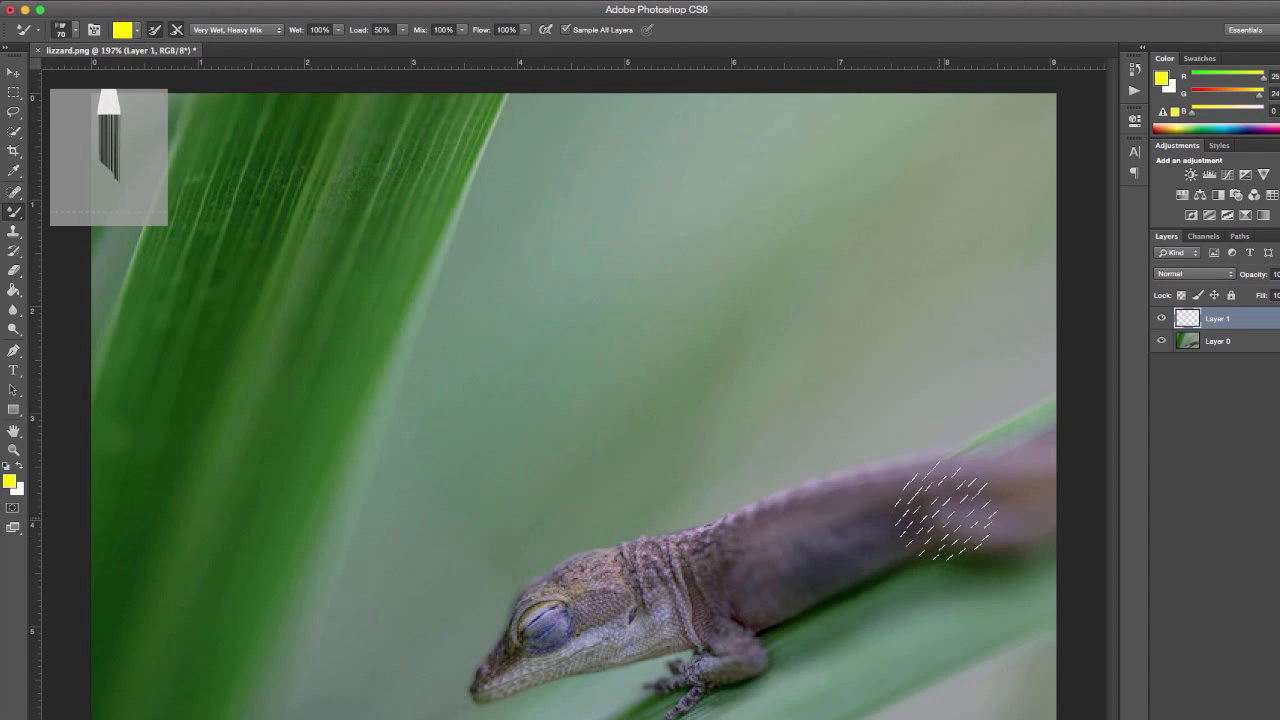
Shrink the bristle preview and reduce the Mixer Brush size to 10 px
left_click(84, 83)
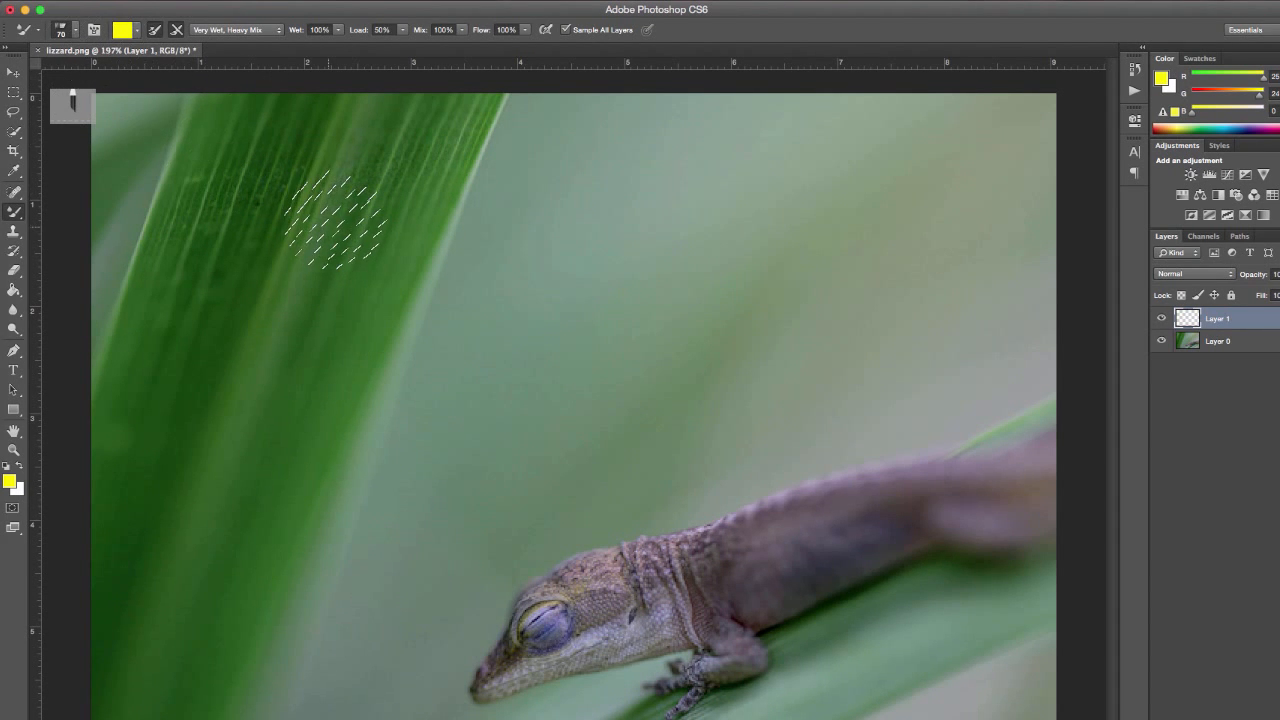
key("bracketleft")
key("bracketleft")
key("bracketleft")
key("bracketleft")
key("bracketleft")
key("bracketleft")
key("bracketleft")
key("bracketleft")
key("bracketleft")
Choose a thin bristle tip for the Mixer Brush in place of the angled one
left_click(74, 30)
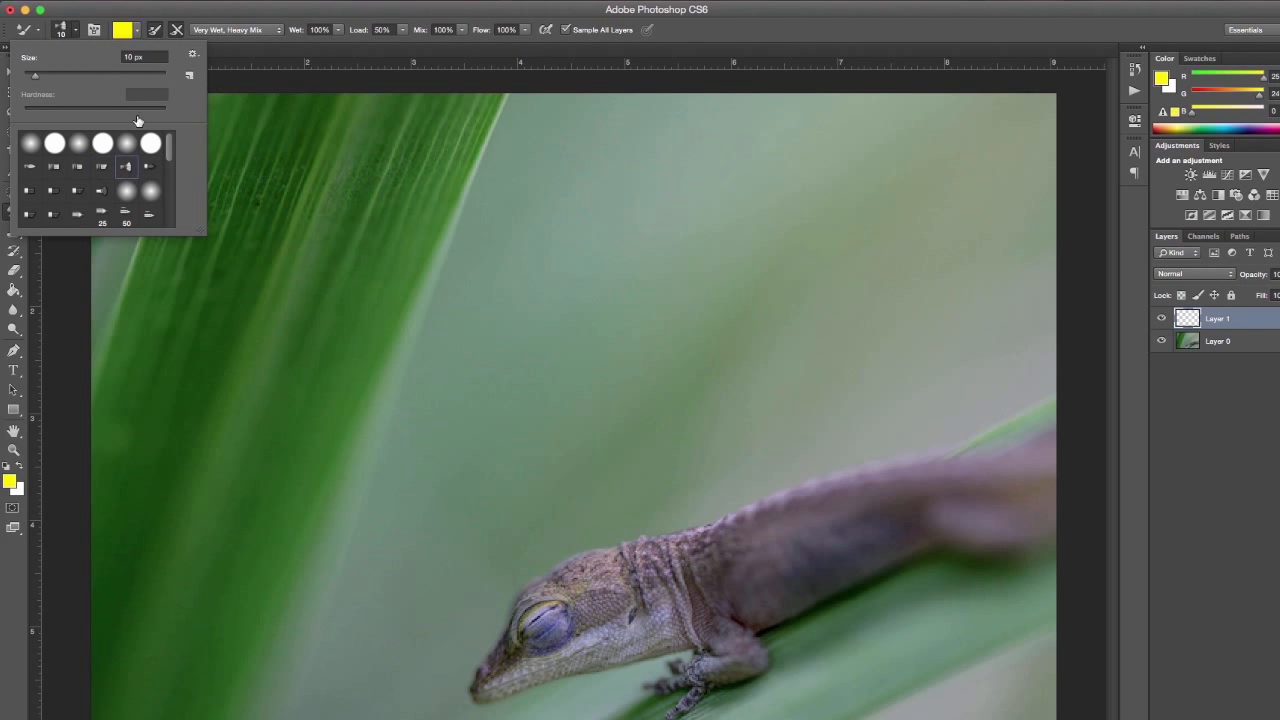
left_click(149, 167)
left_click(72, 196)
left_click(72, 100)
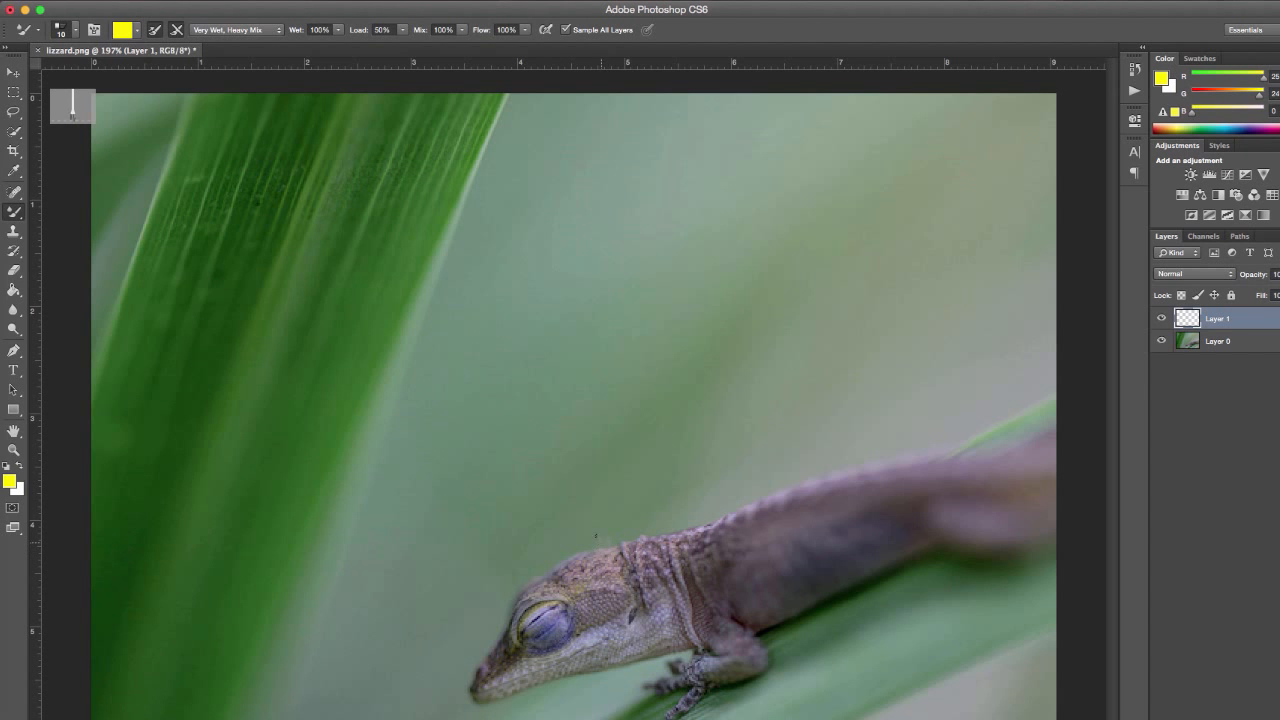
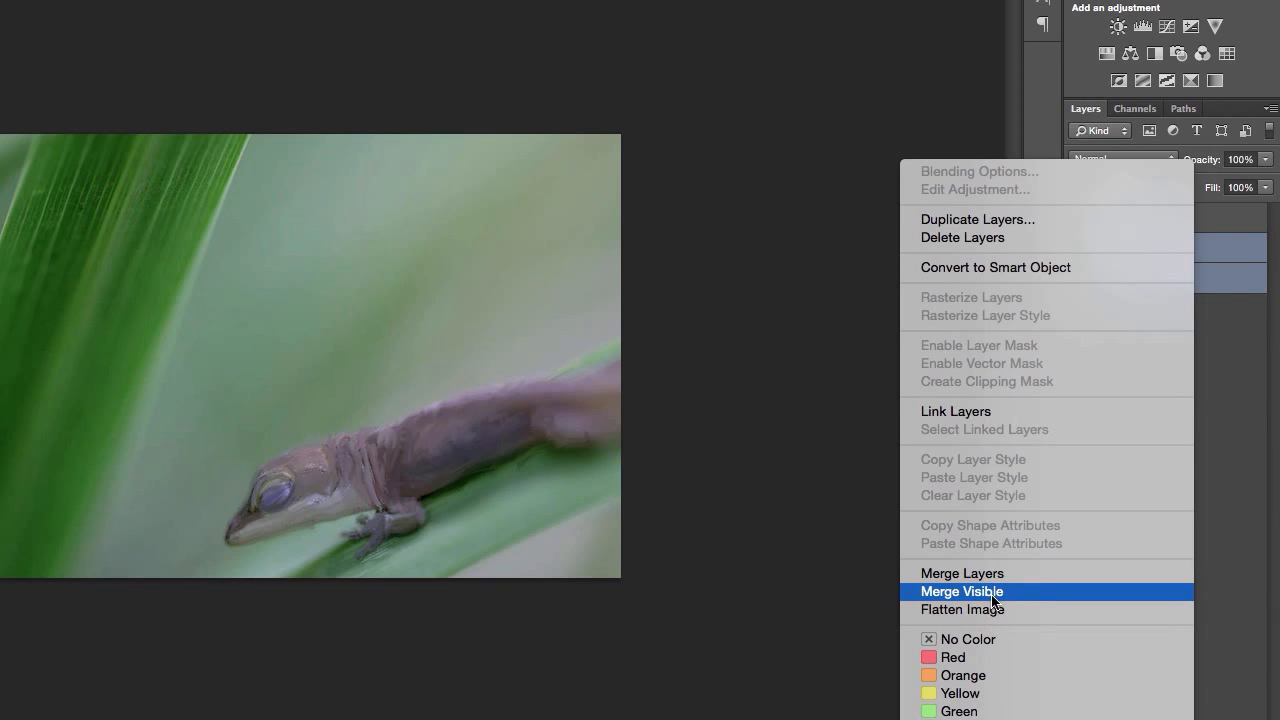
Merge the visible layers, keeping Layer 1 hidden, and toggle layer visibility to check the merged painting
left_click(993, 594)
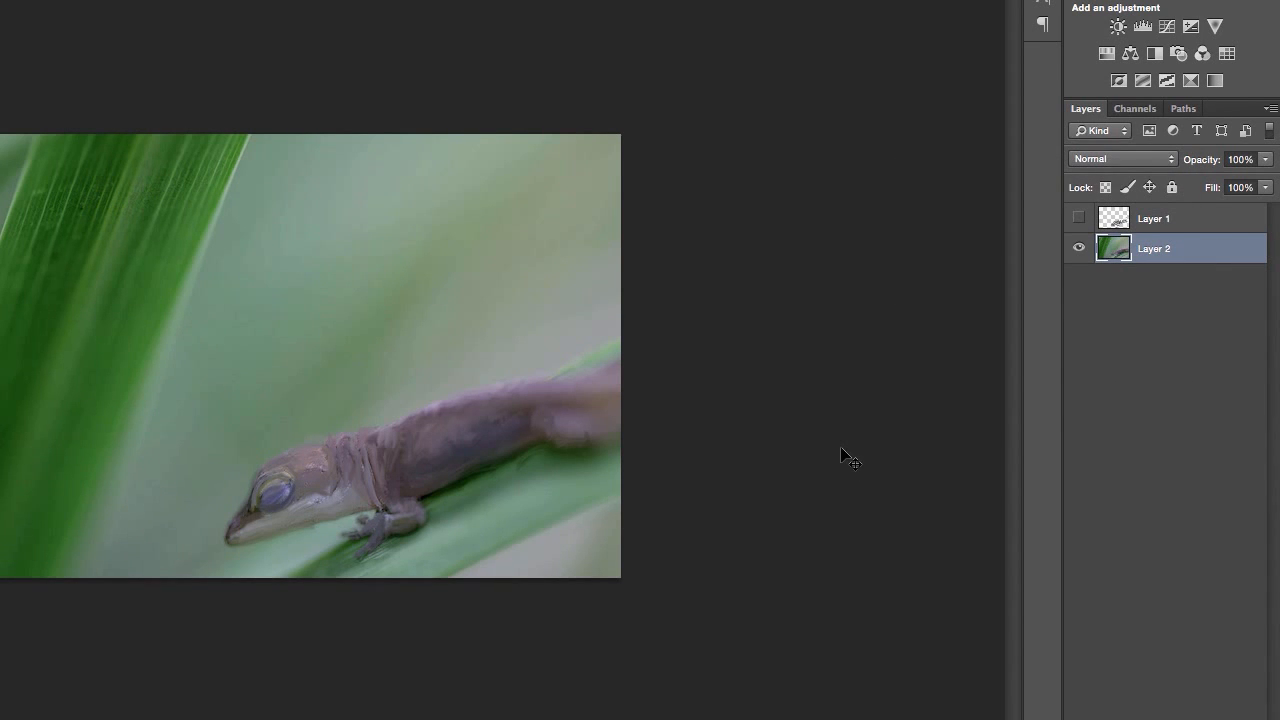
key("super+equal")
left_click(1080, 246)
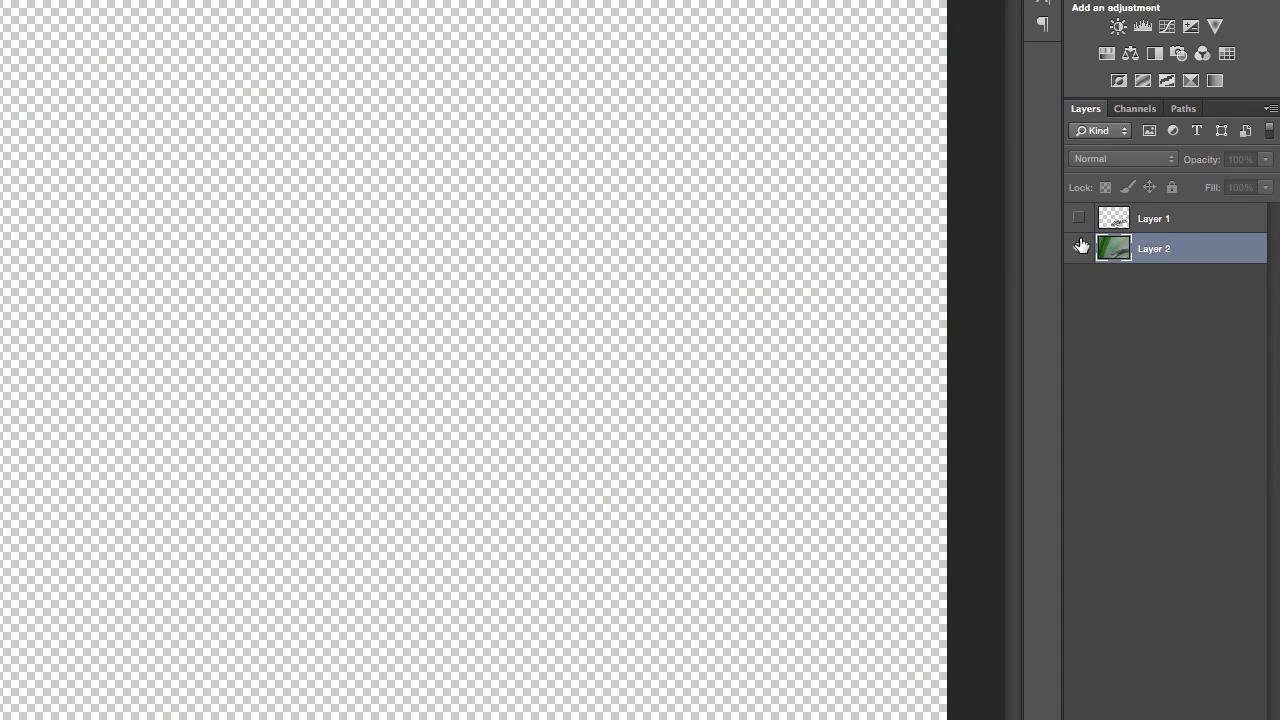
left_click(1080, 246)
left_click(1079, 218)
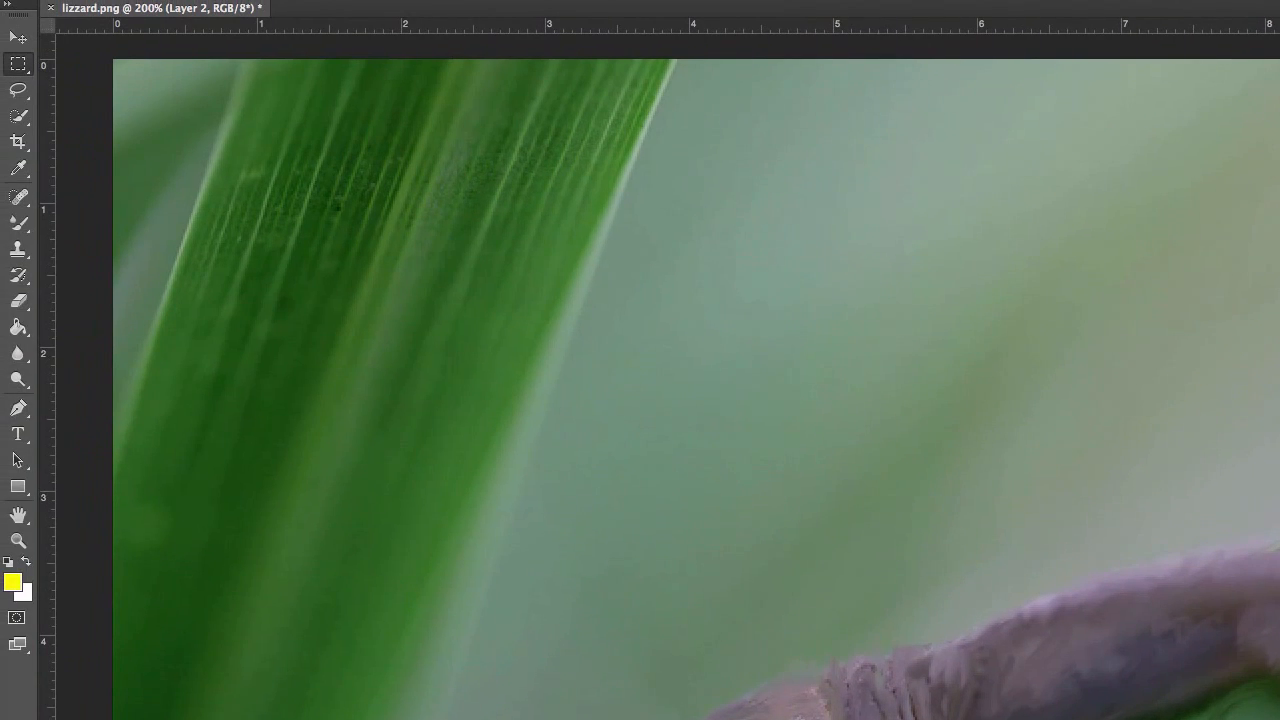
Look through the brush tool variants and select the History Brush tool
right_click(10, 232)
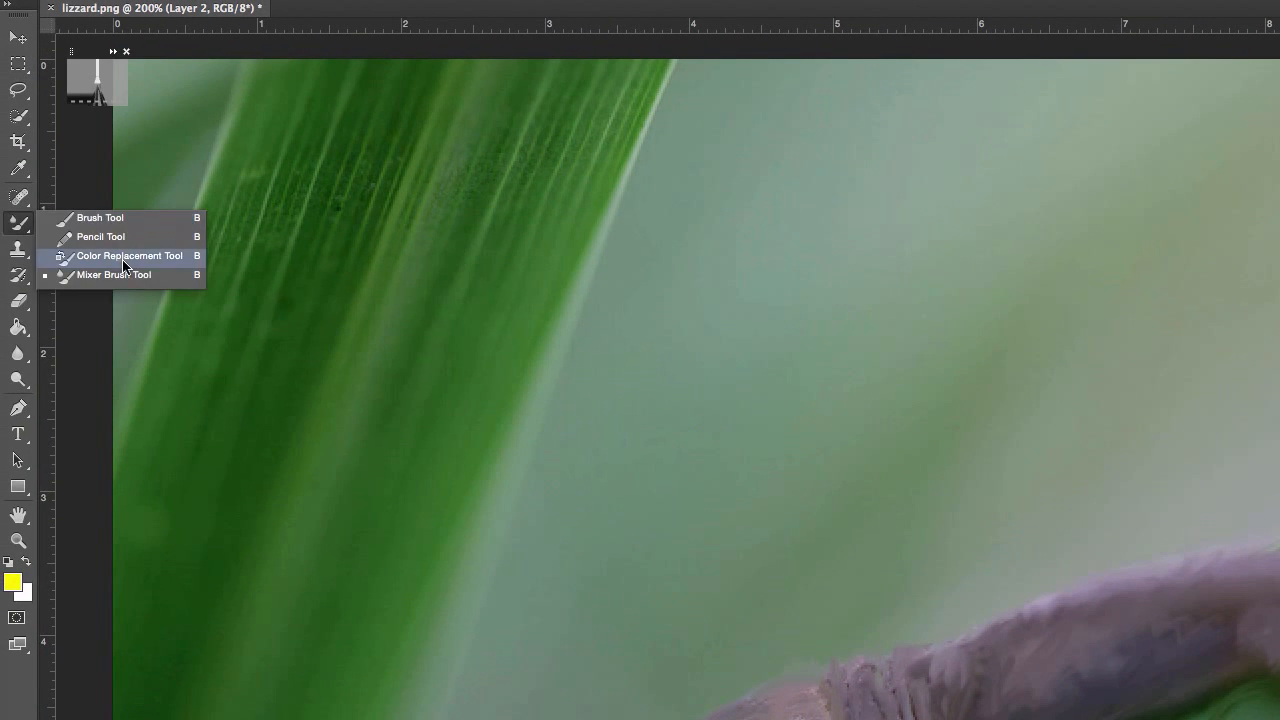
right_click(18, 275)
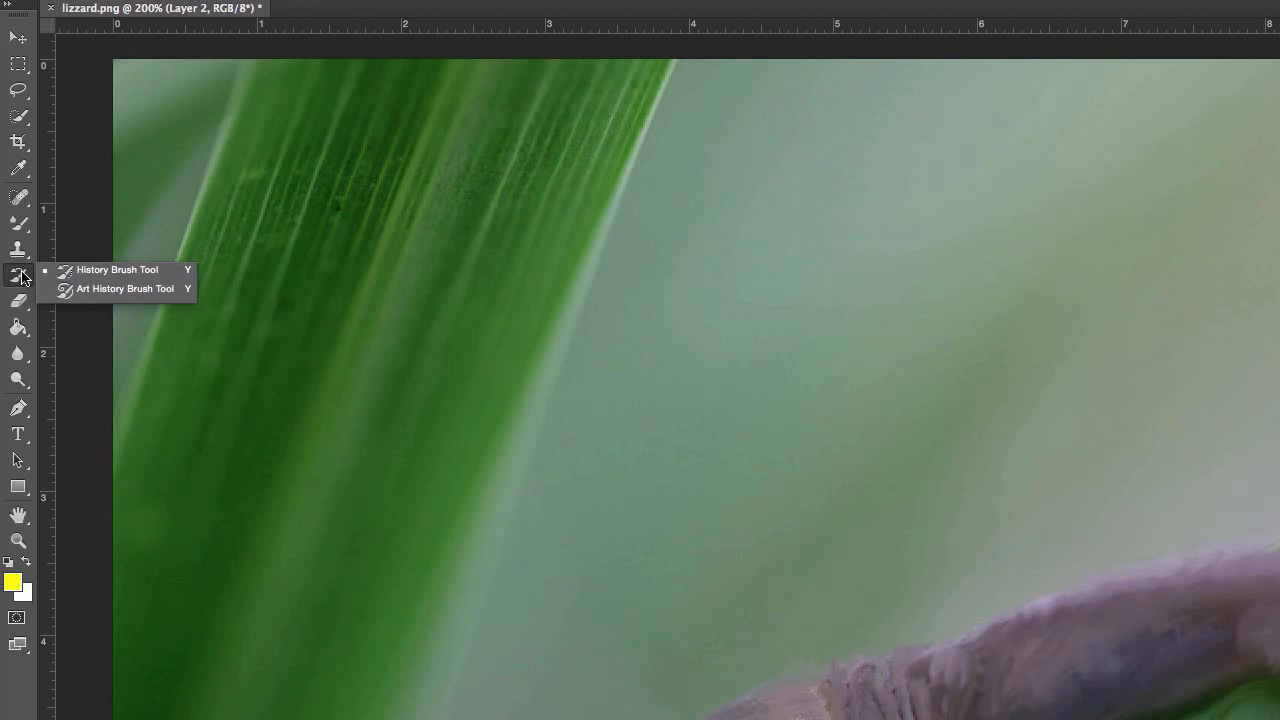
left_click(94, 271)
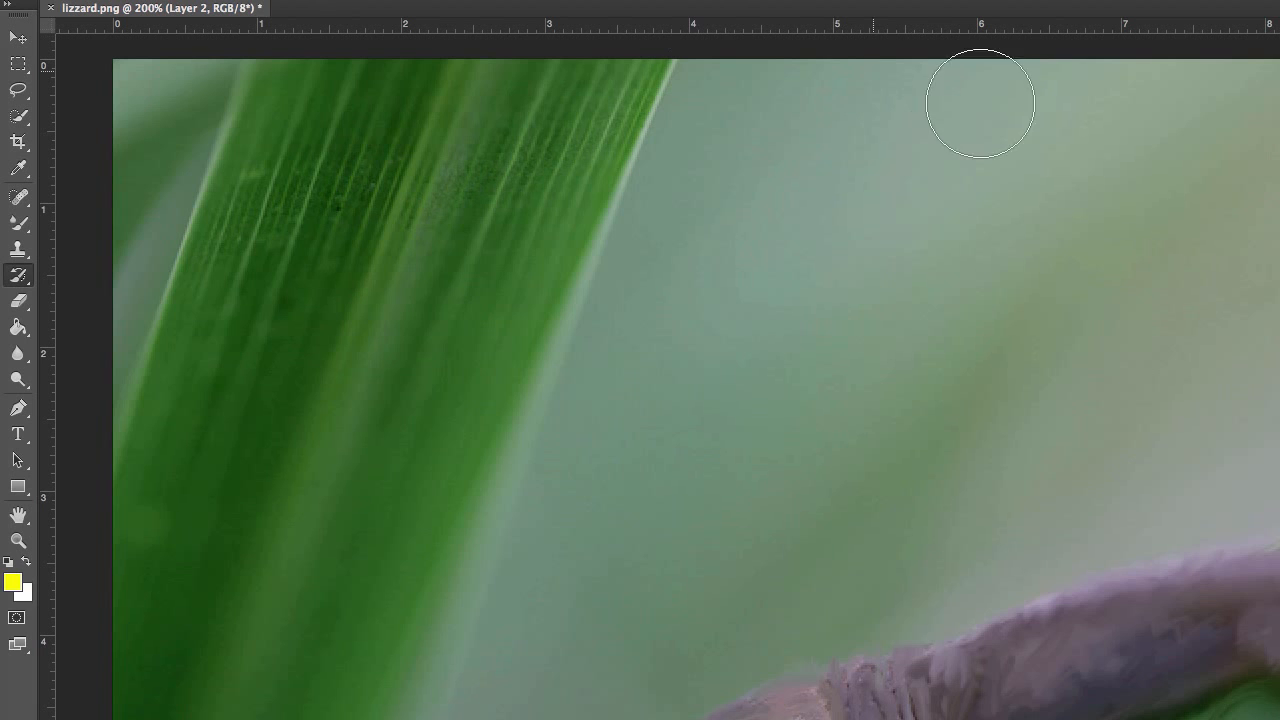
Try the Oil Paint filter on Layer 2 with Stylization 10 and adjusted scale, light direction and shine
left_click(360, 0)
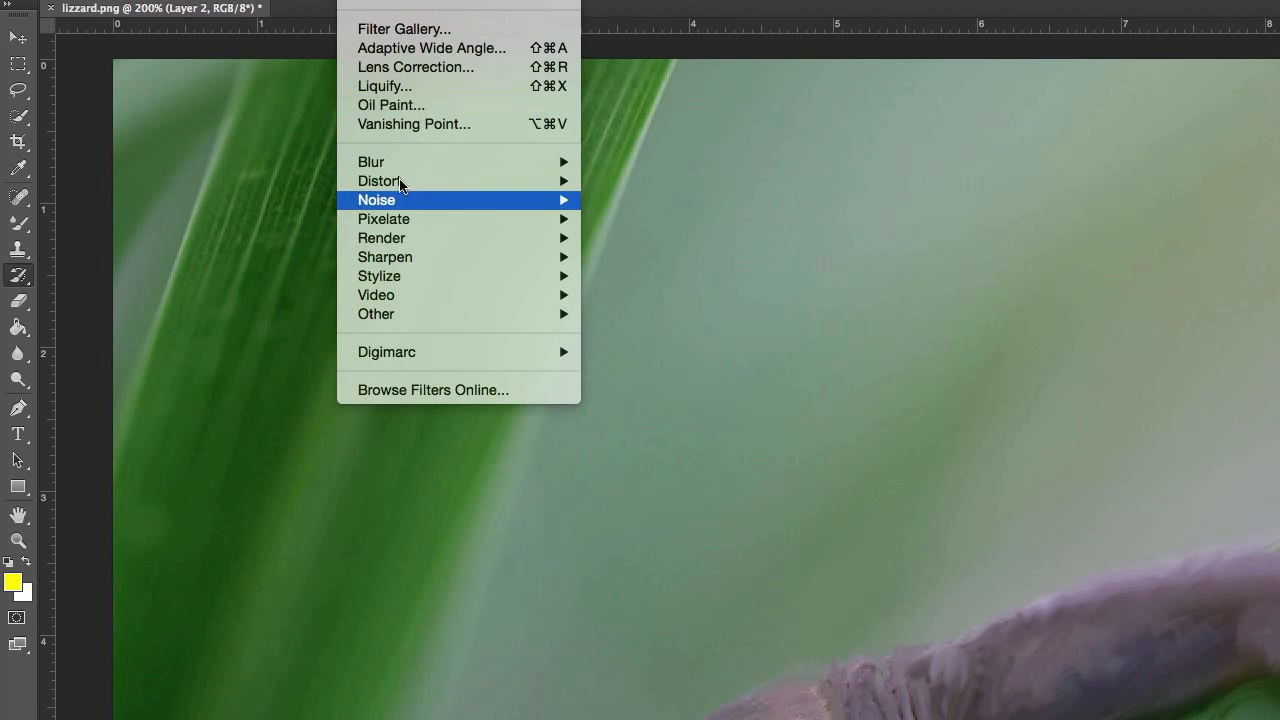
left_click(406, 105)
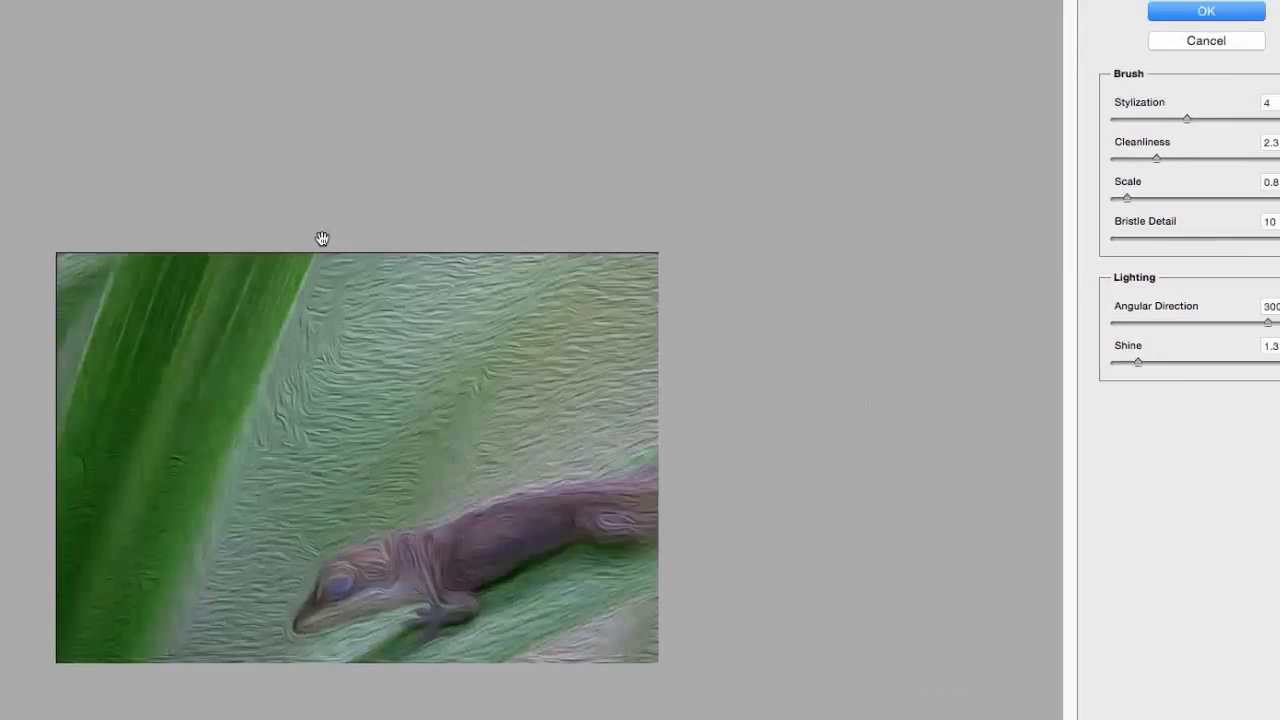
left_click_drag(1100, 121, 1277, 116)
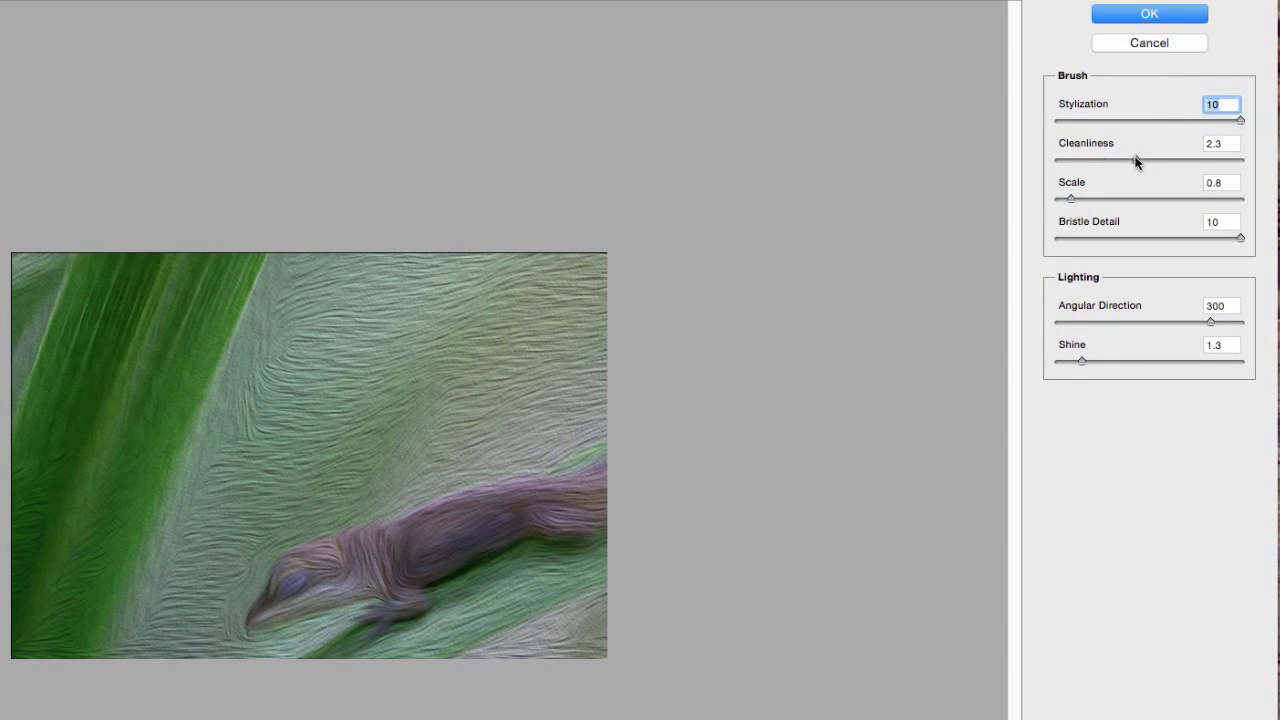
left_click_drag(1113, 200, 1272, 192)
left_click_drag(1210, 321, 1245, 322)
mouse_move(1081, 361)
left_mouse_down()
mouse_move(1250, 361)
mouse_move(1033, 373)
mouse_move(1063, 366)
left_mouse_up()
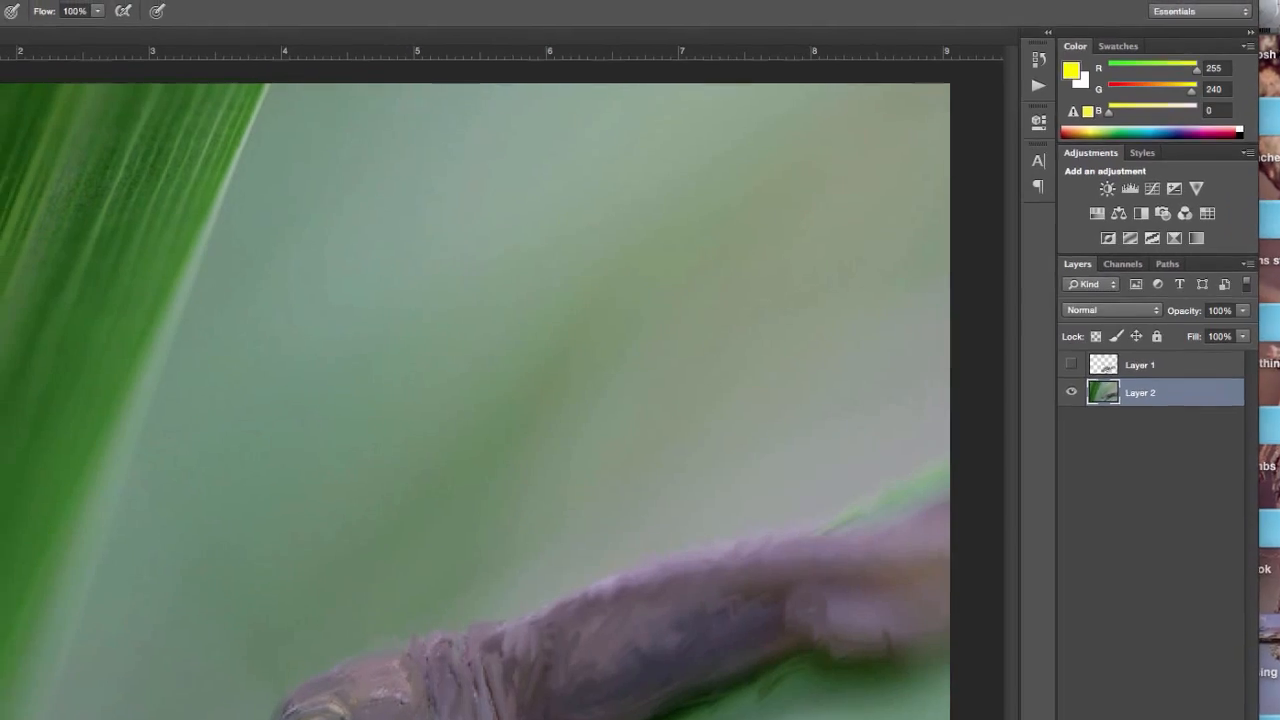
Open the Filter Gallery for Layer 2 and show the Brush Strokes filters instead of the Sketch ones
left_click(191, 4)
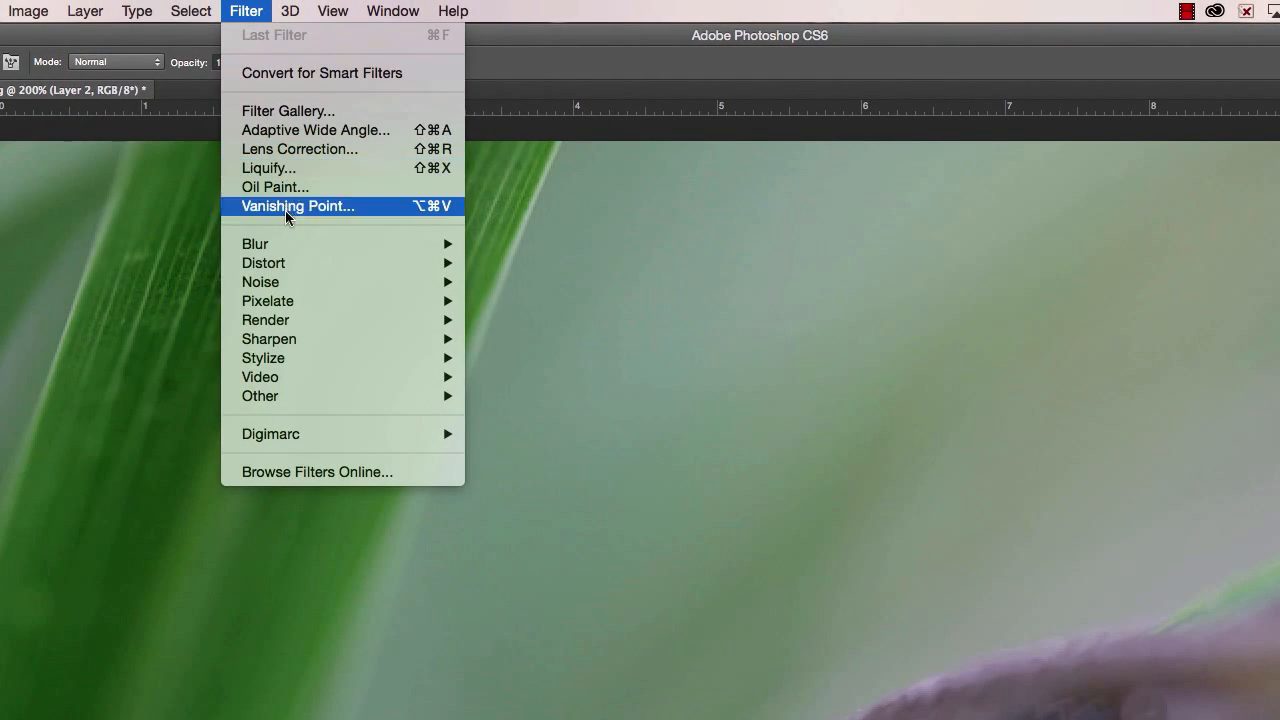
left_click(287, 124)
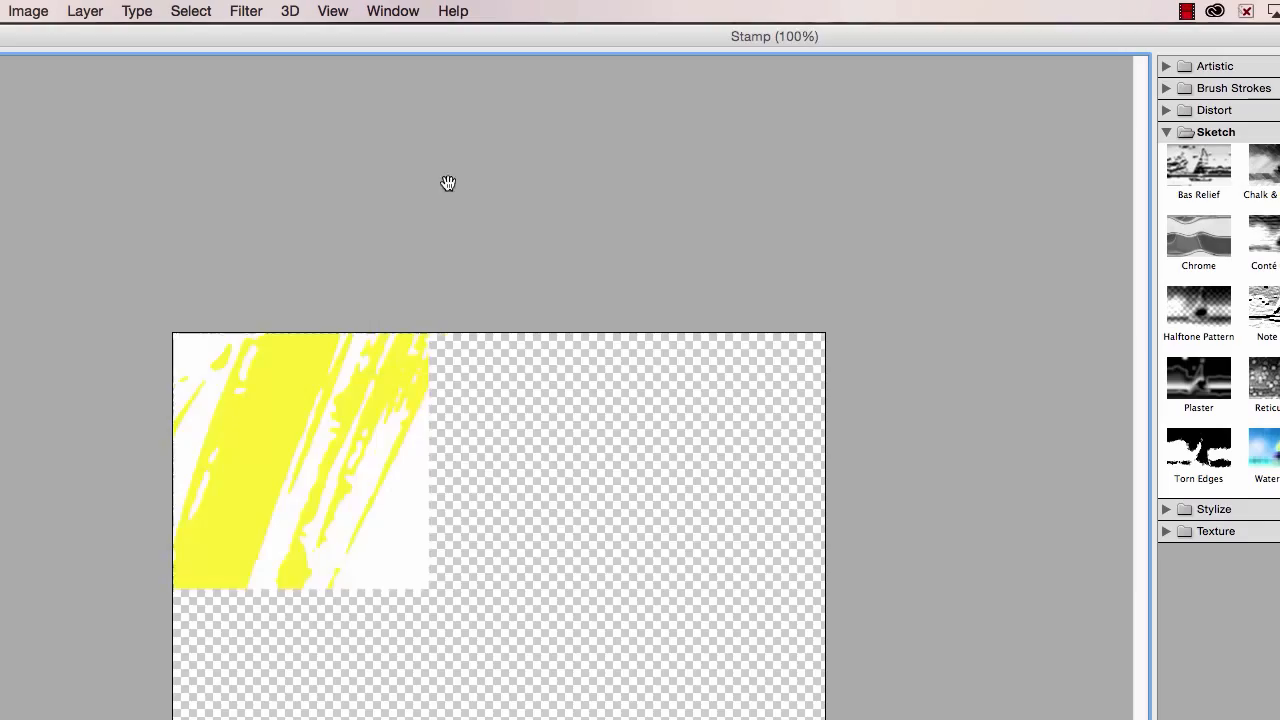
left_click(1066, 92)
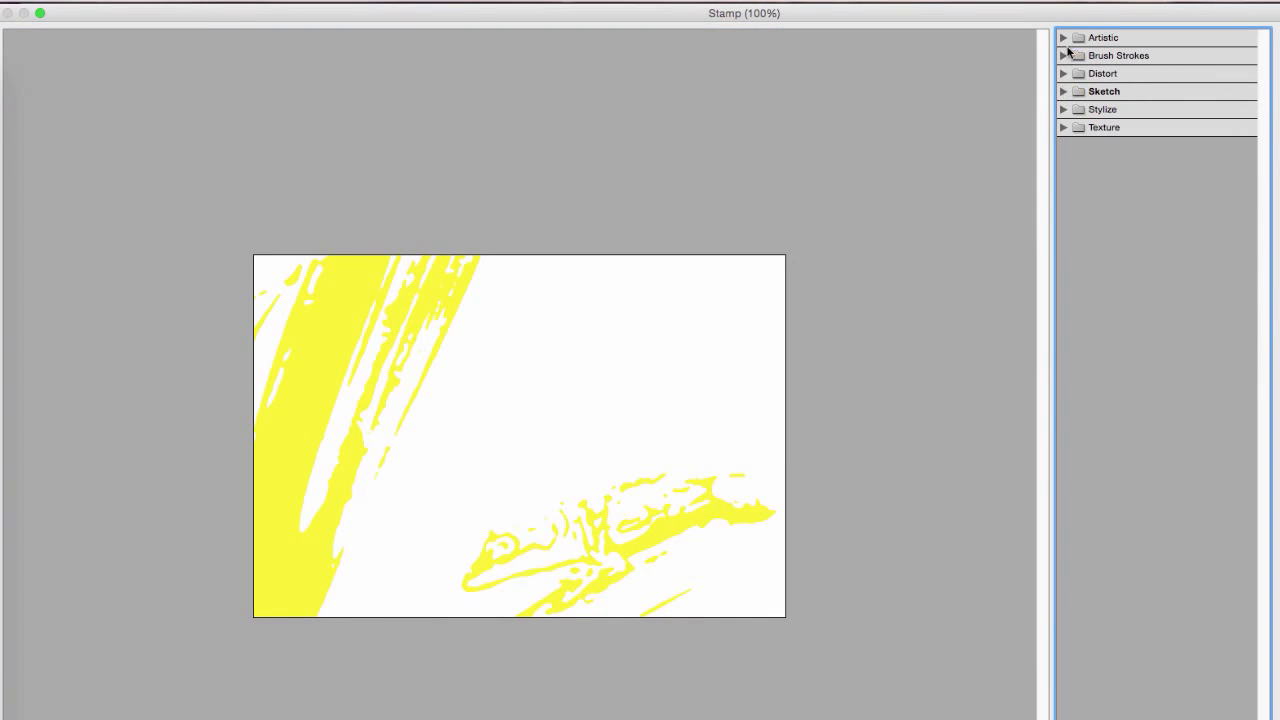
left_click(1066, 56)
Preview the Brush Strokes filters on the painting, including Dark Strokes, Sprayed Strokes, Spatter and Angled Strokes
left_click(1092, 86)
left_click(1090, 145)
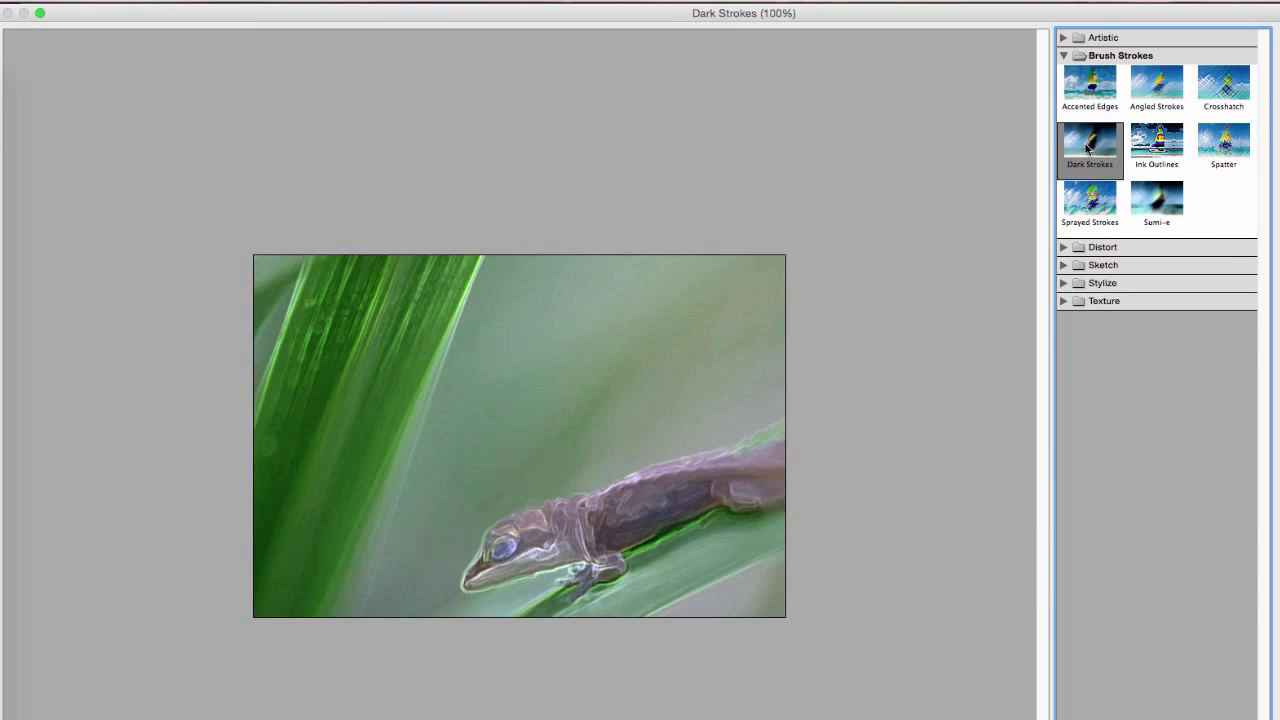
left_click(1090, 197)
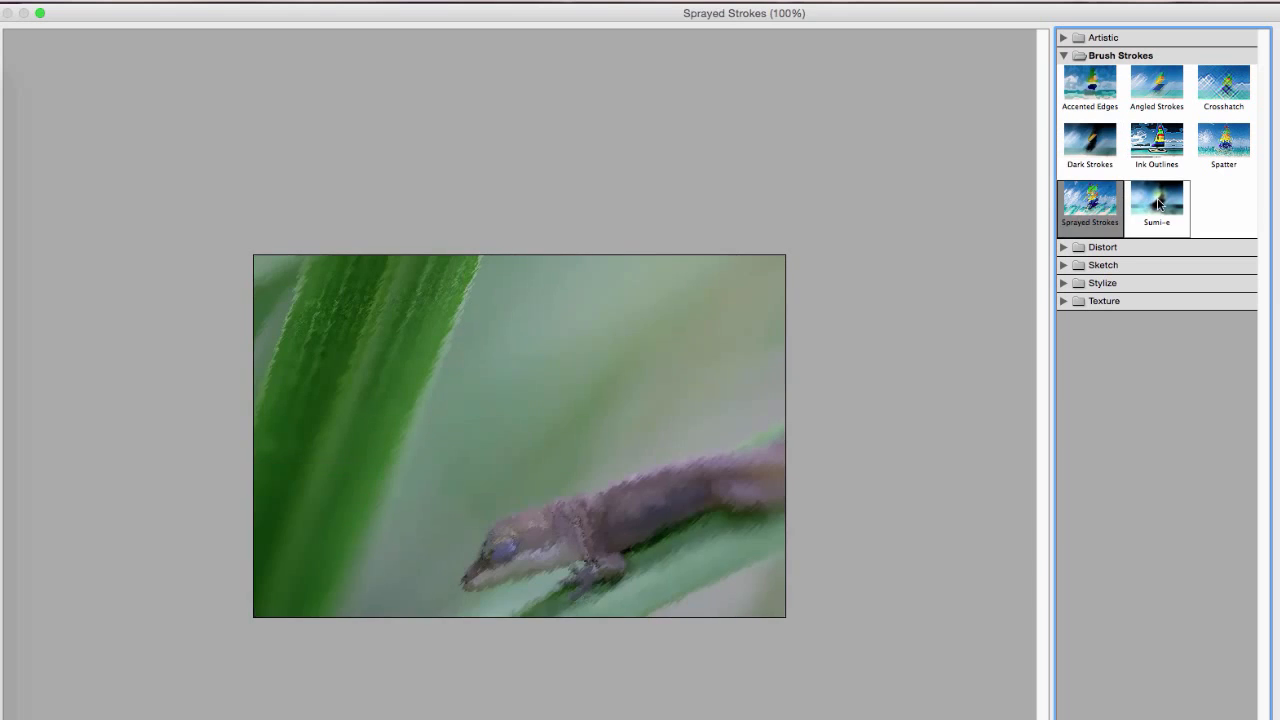
left_click(1157, 202)
left_click(1161, 156)
left_click(1222, 143)
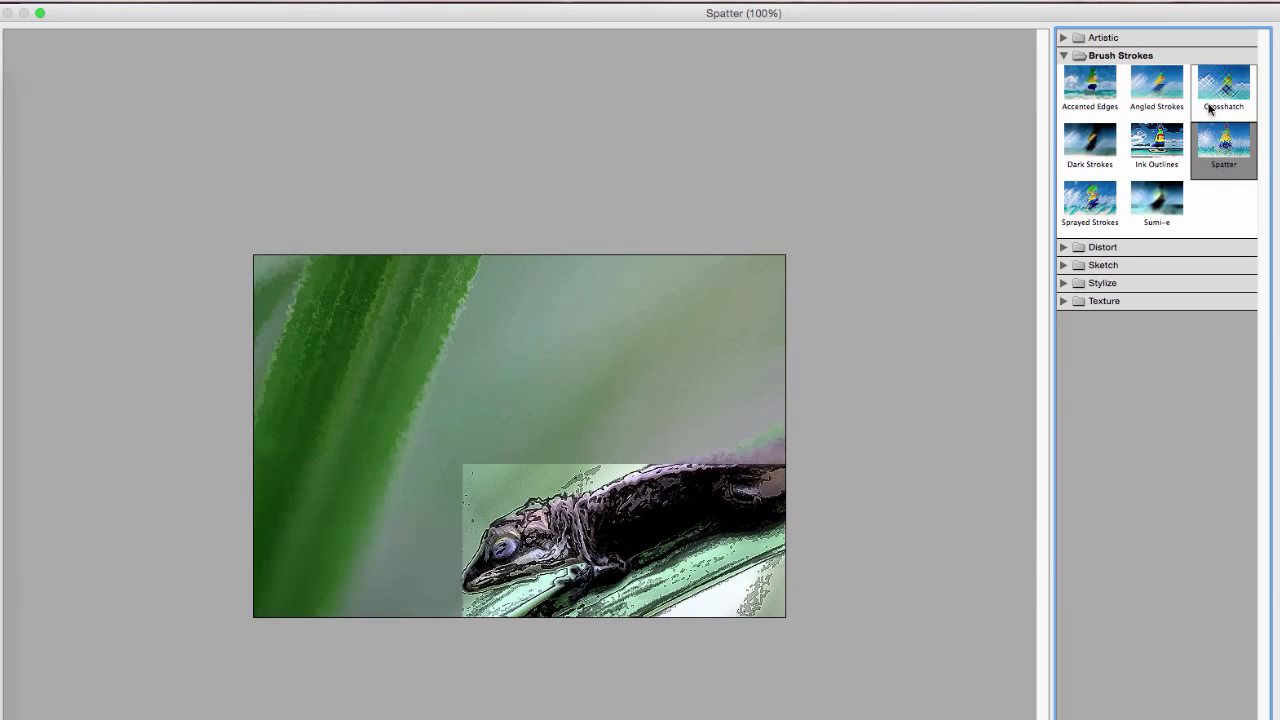
left_click(1216, 98)
left_click(1130, 93)
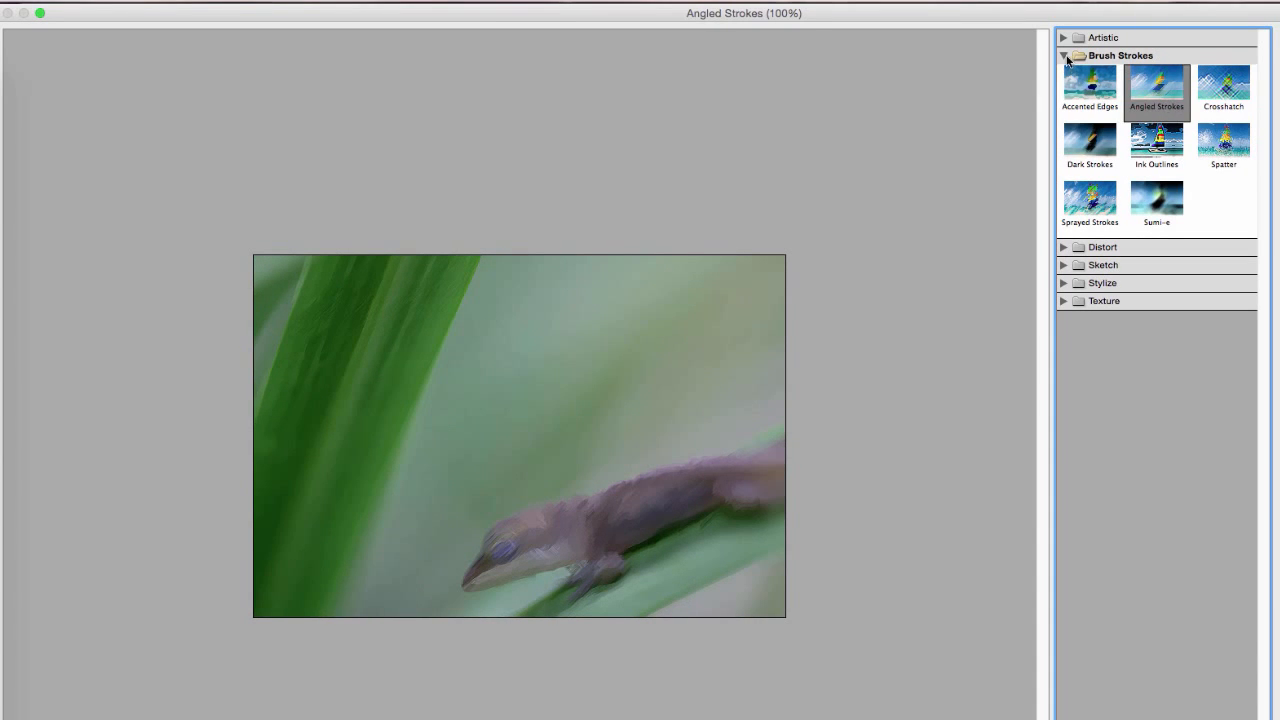
Try the Artistic filters Cutout and Palette Knife, testing Palette Knife stroke sizes 2 and 18 and different softness
left_click(1066, 57)
left_click(1063, 39)
left_click(1157, 68)
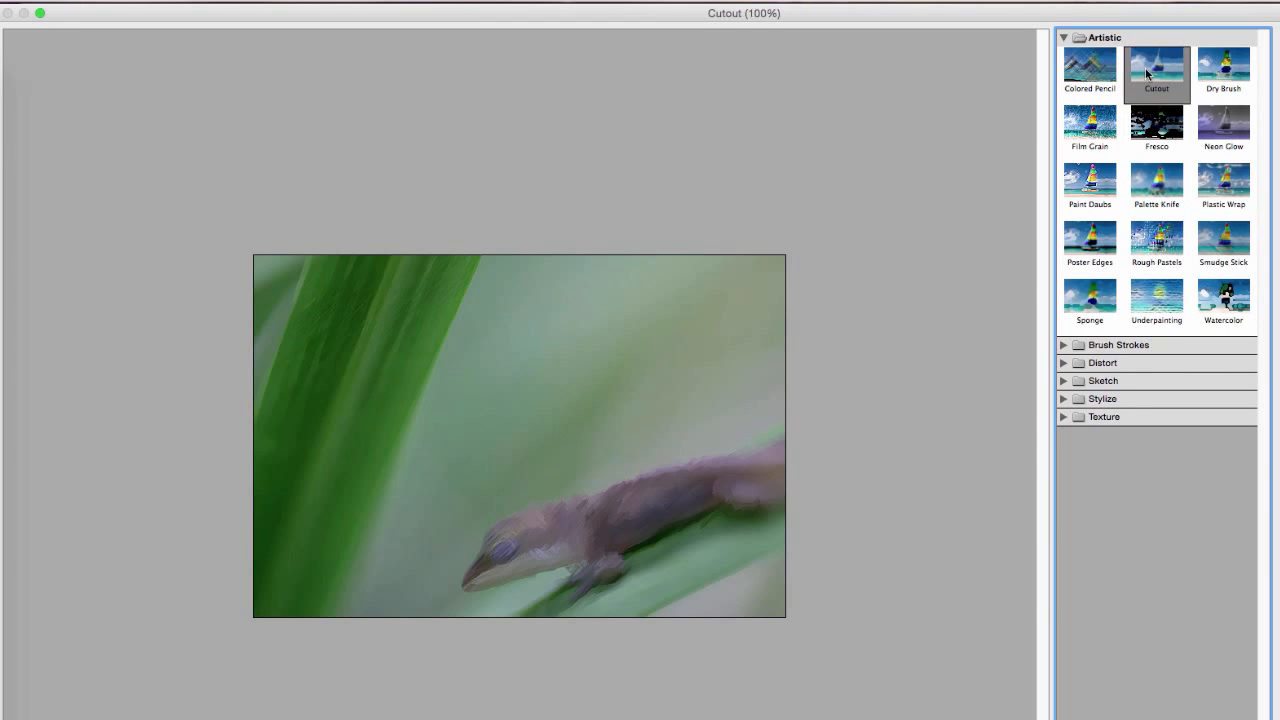
left_click(1157, 186)
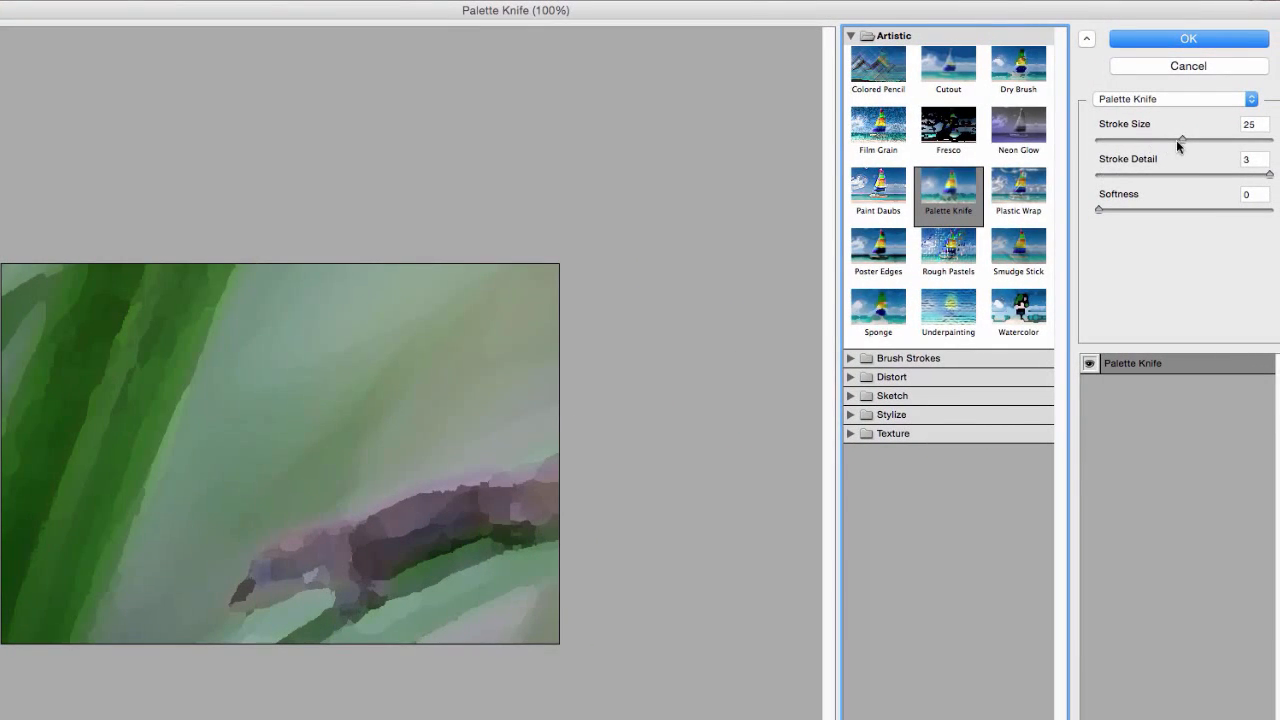
mouse_move(1179, 140)
left_mouse_down()
mouse_move(1205, 138)
mouse_move(1103, 137)
left_mouse_up()
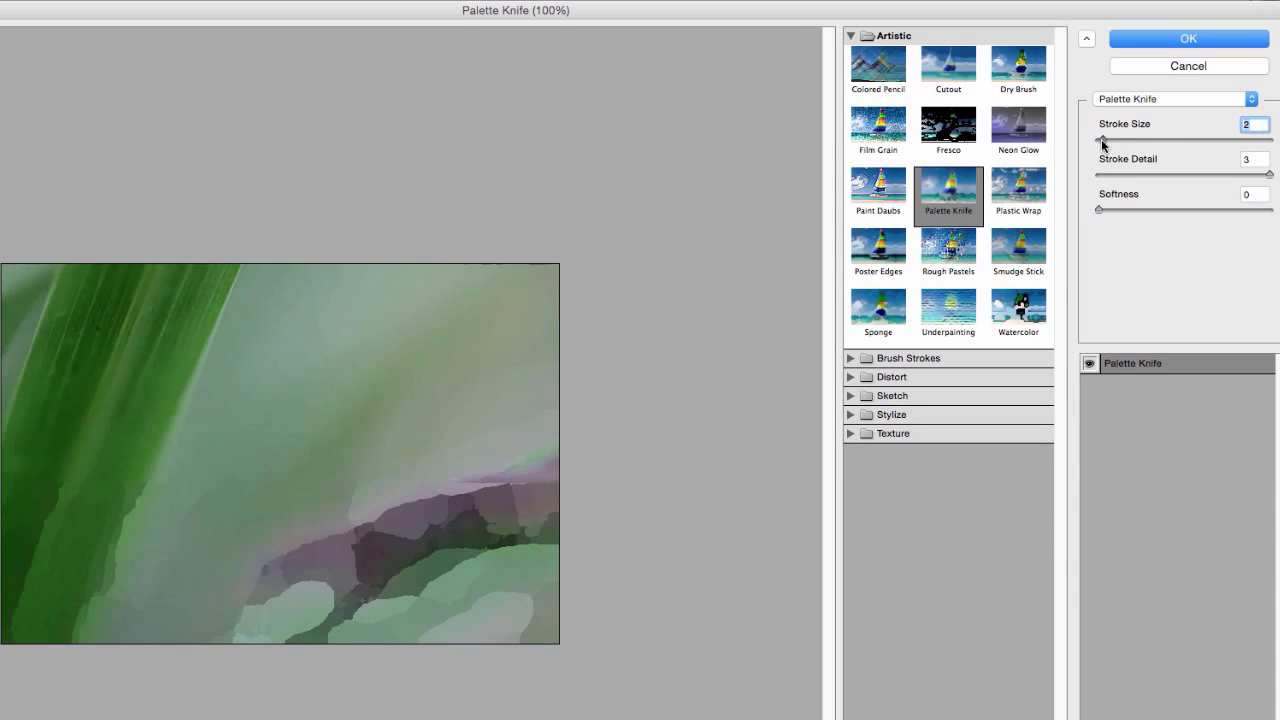
left_click(1157, 140)
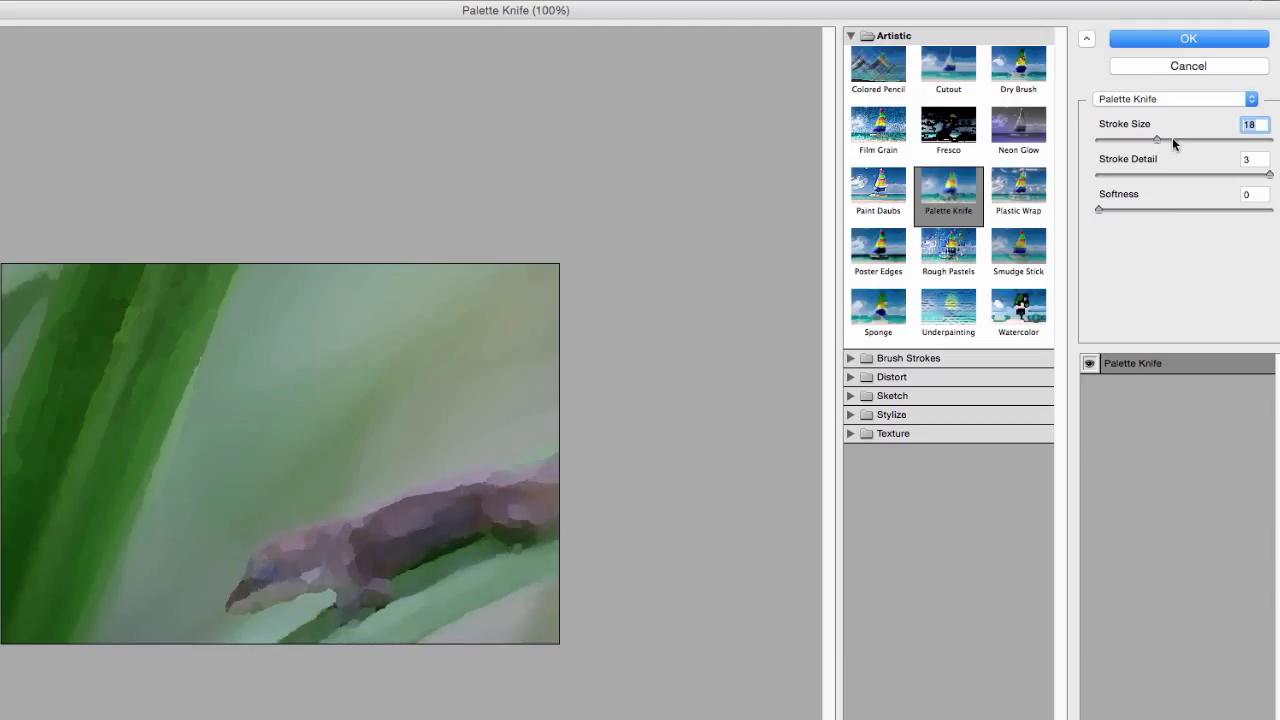
left_click_drag(1148, 209, 1270, 209)
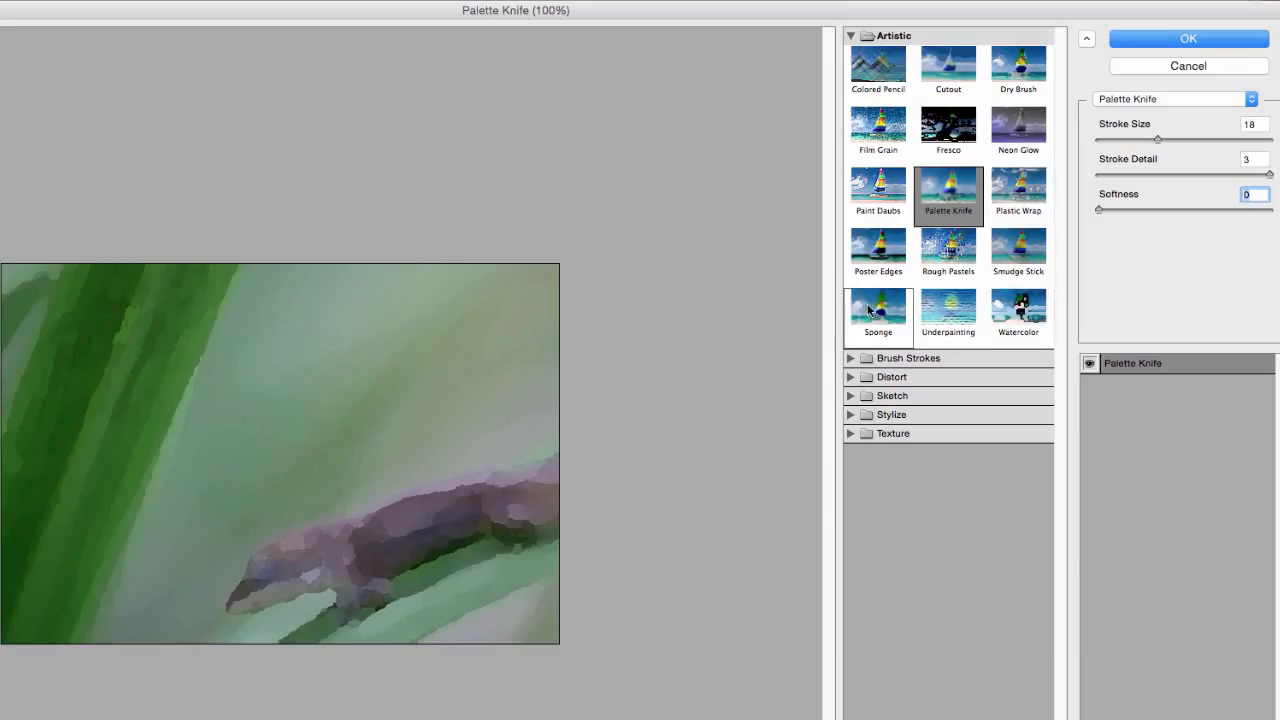
Apply the Paint Daubs filter to Layer 2 with brush size 15, sharpness 11 and the Simple brush type
left_click(873, 193)
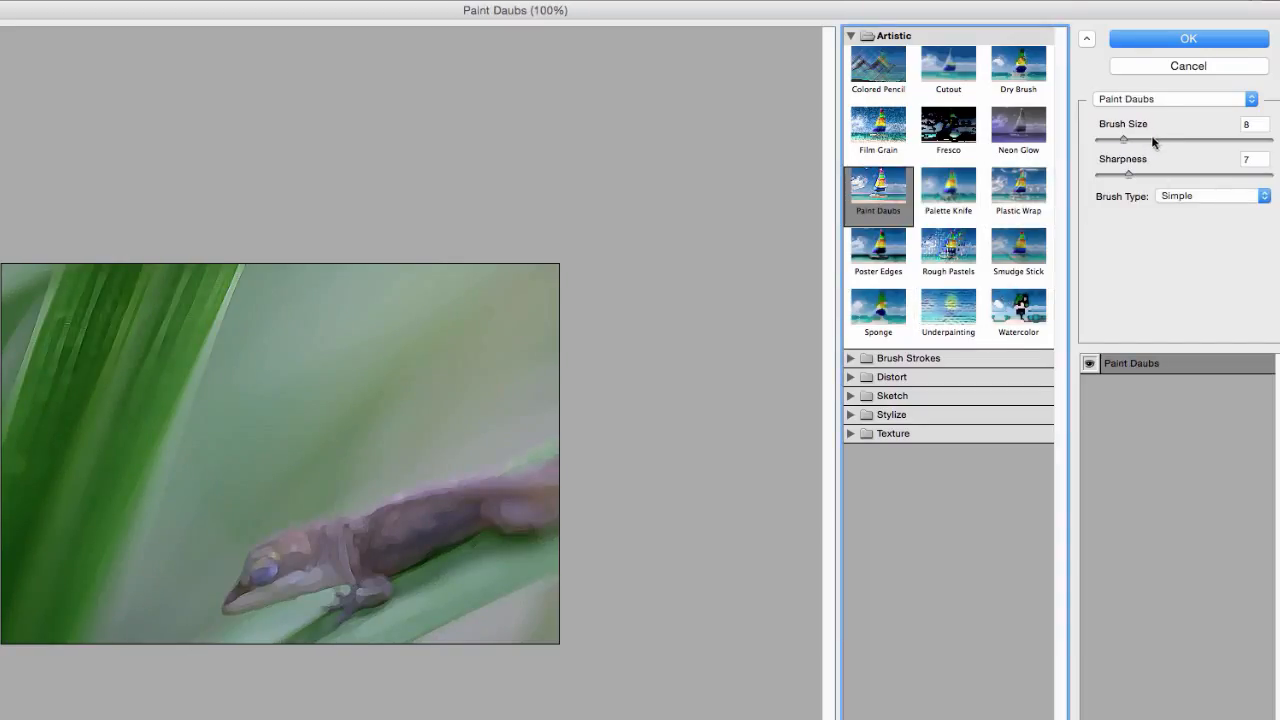
left_click(1152, 140)
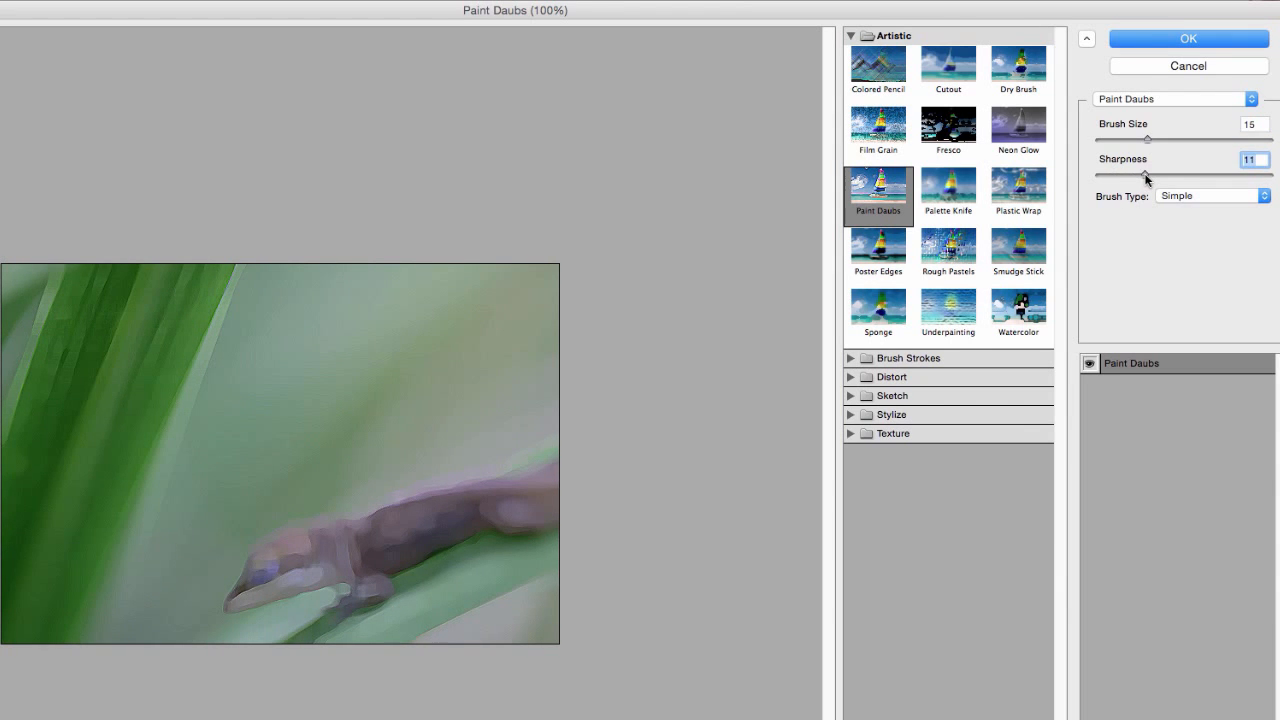
left_click(1124, 35)
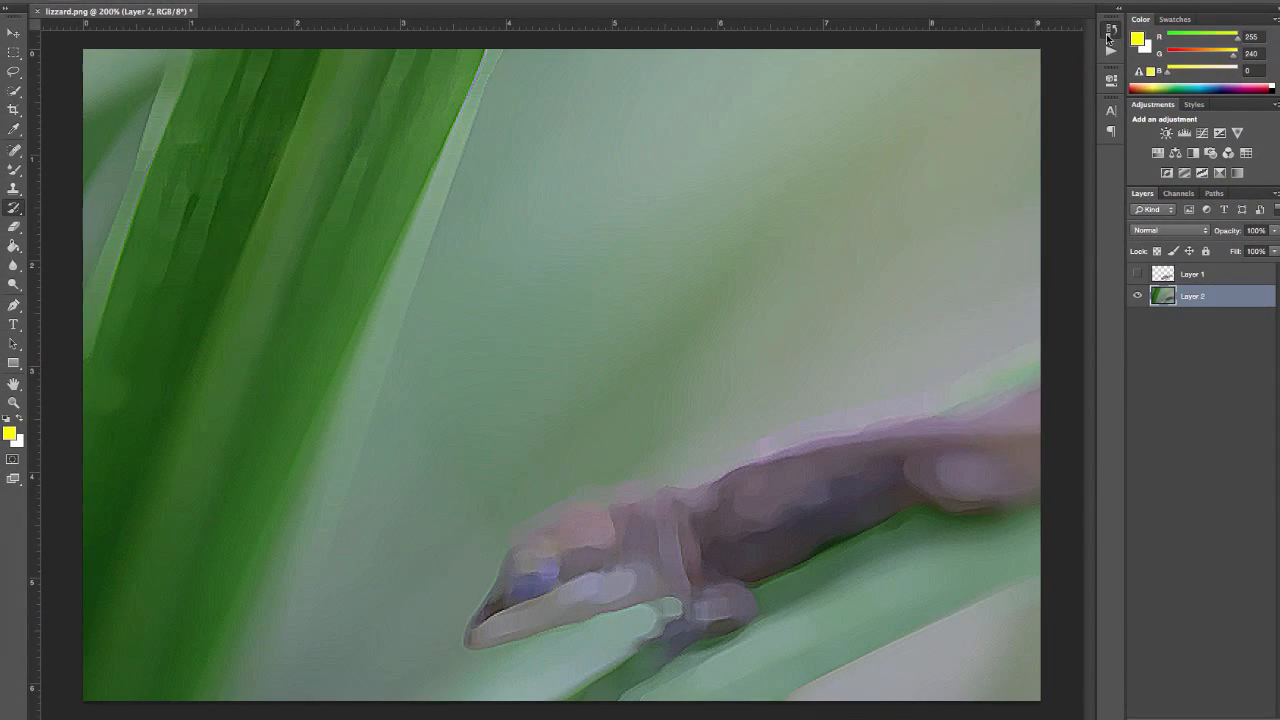
Set the Merge Visible state as the History Brush source and compare it with the Filter Gallery state
left_click(1111, 31)
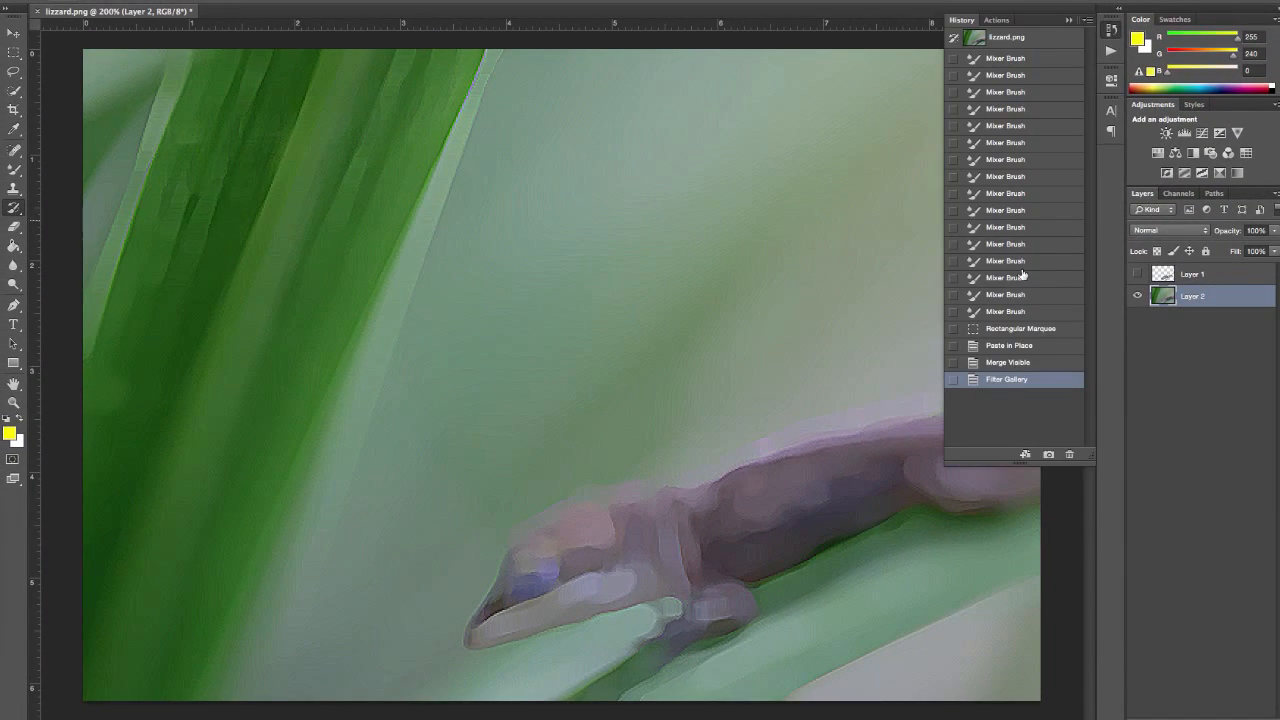
left_click(1019, 362)
left_click(1018, 379)
left_click(1018, 362)
left_click(1016, 380)
left_click(1108, 30)
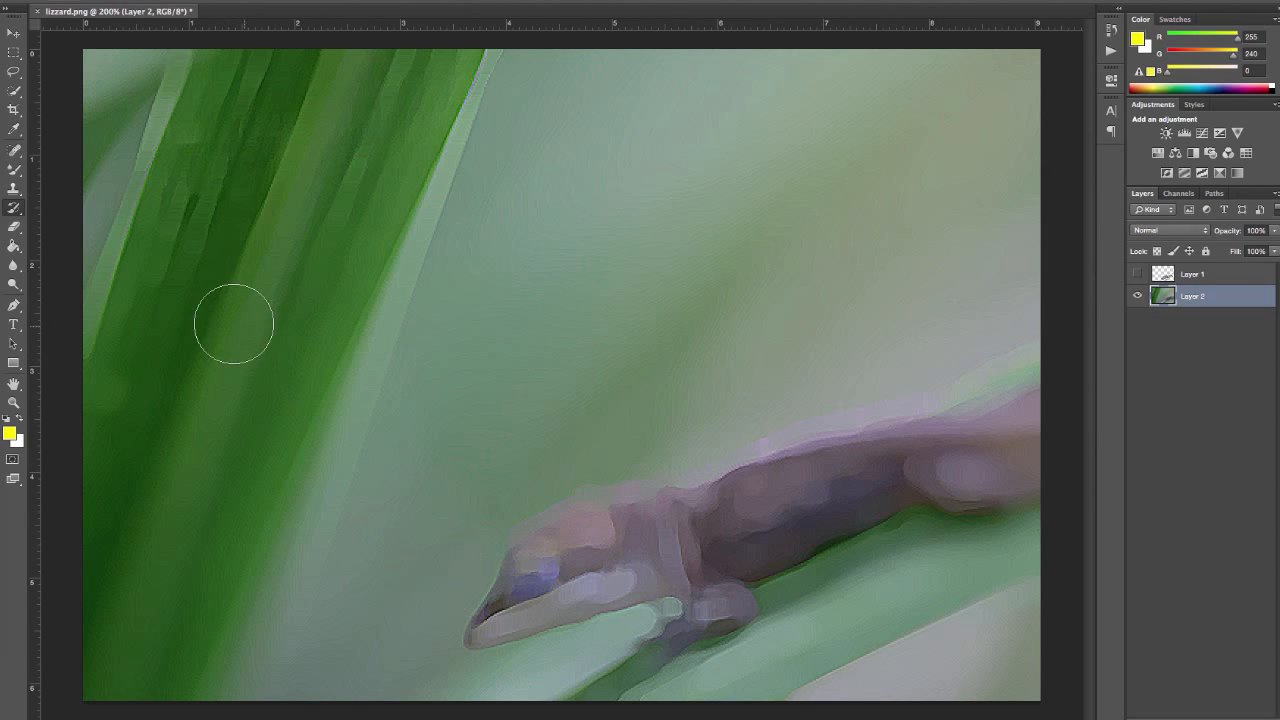
Choose a bristle tip preset for the History Brush and reduce the brush size for painting the lizard
left_click(78, 5)
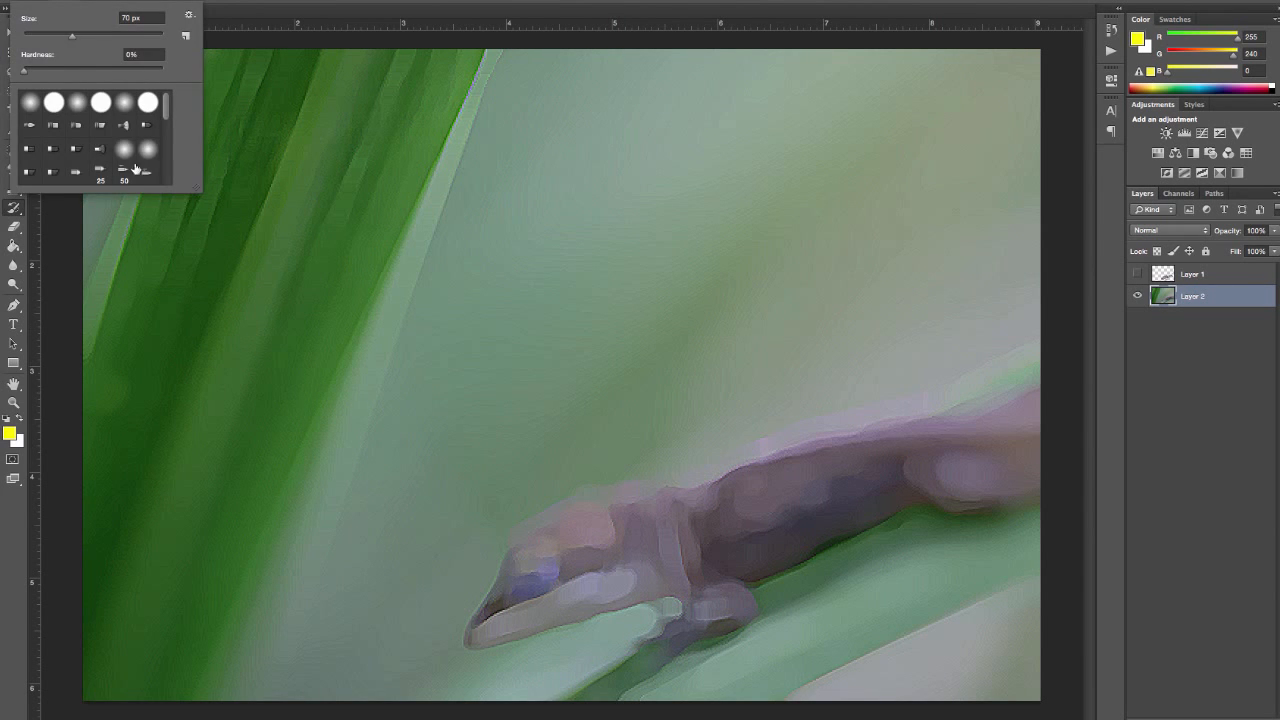
left_click(125, 128)
left_click(282, 6)
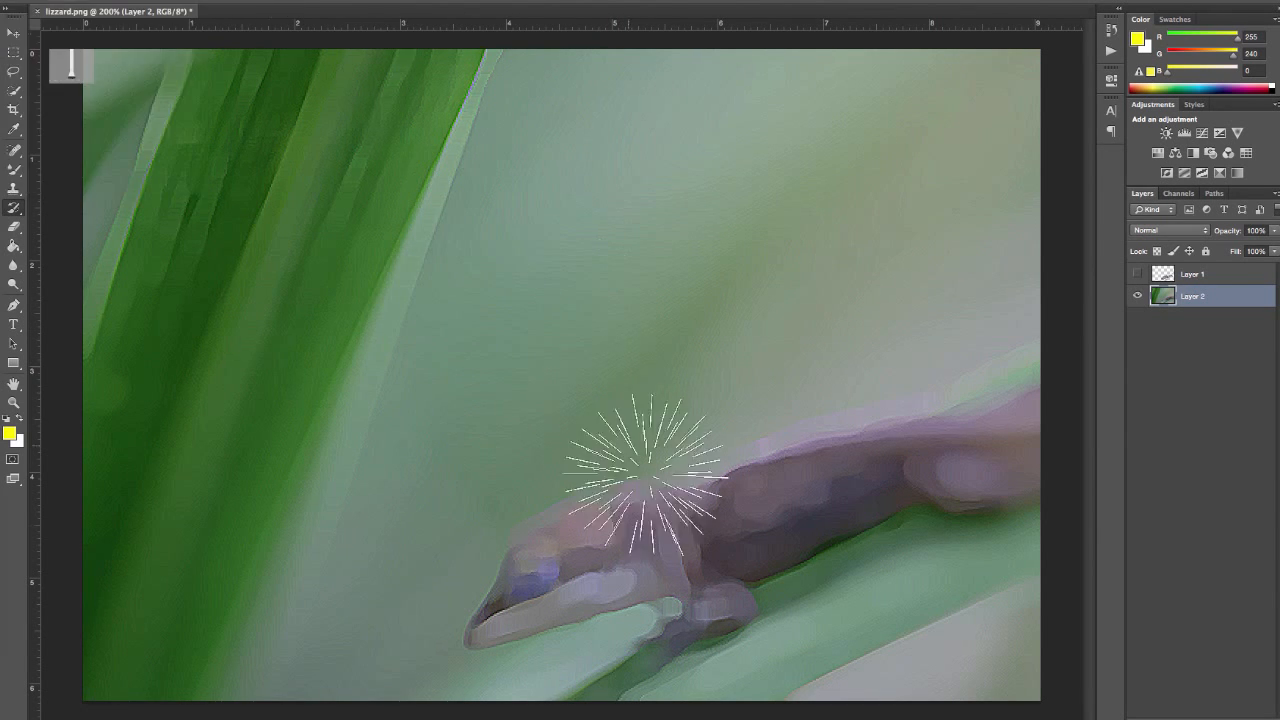
key("bracketleft")
key("bracketleft")
key("bracketleft")
key("bracketleft")
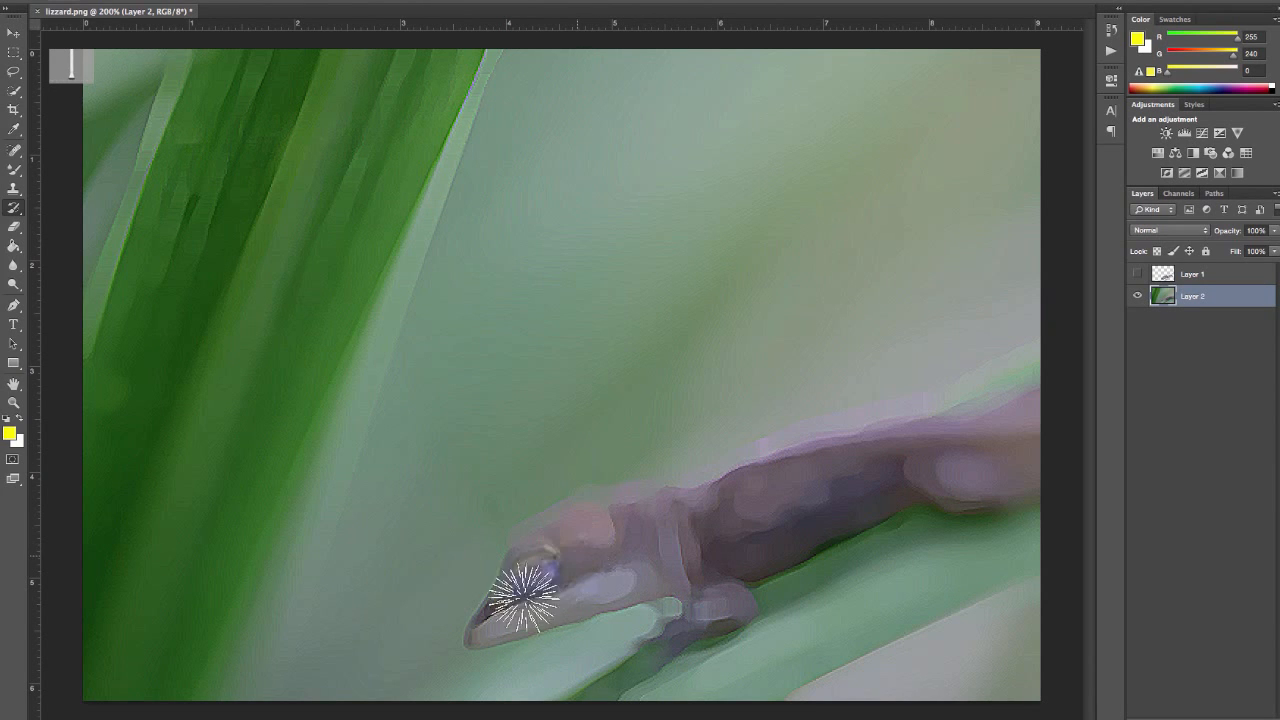
Paint with the History Brush over the lizard and the large leaf to bring back their pre-filter detail
mouse_move(522, 597)
left_mouse_down()
mouse_move(489, 630)
mouse_move(614, 605)
mouse_move(534, 544)
mouse_move(682, 526)
mouse_move(643, 508)
mouse_move(736, 538)
mouse_move(589, 588)
mouse_move(695, 580)
mouse_move(704, 610)
mouse_move(648, 639)
mouse_move(719, 620)
mouse_move(728, 559)
mouse_move(868, 489)
mouse_move(722, 495)
mouse_move(884, 491)
mouse_move(909, 433)
mouse_move(933, 477)
mouse_move(1029, 450)
mouse_move(1069, 398)
mouse_move(941, 531)
mouse_move(806, 617)
mouse_move(630, 684)
mouse_move(636, 666)
mouse_move(594, 713)
mouse_move(800, 677)
mouse_move(999, 557)
mouse_move(857, 568)
mouse_move(949, 505)
mouse_move(953, 532)
mouse_move(1089, 546)
left_mouse_up()
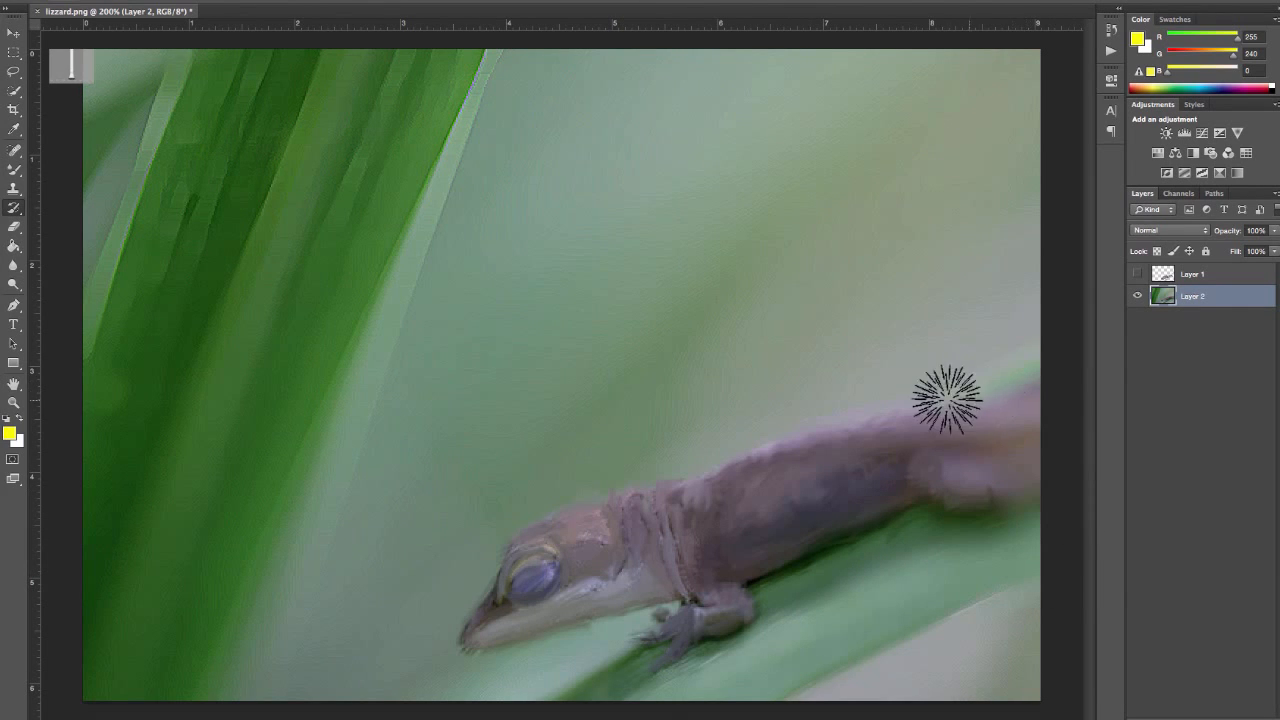
mouse_move(449, 100)
left_mouse_down()
mouse_move(246, 463)
mouse_move(264, 655)
mouse_move(405, 308)
left_mouse_up()
mouse_move(106, 371)
left_mouse_down()
mouse_move(243, 56)
mouse_move(161, 118)
mouse_move(126, 120)
mouse_move(149, 383)
mouse_move(349, 94)
mouse_move(258, 136)
mouse_move(306, 109)
mouse_move(237, 409)
mouse_move(349, 94)
mouse_move(165, 643)
left_mouse_up()
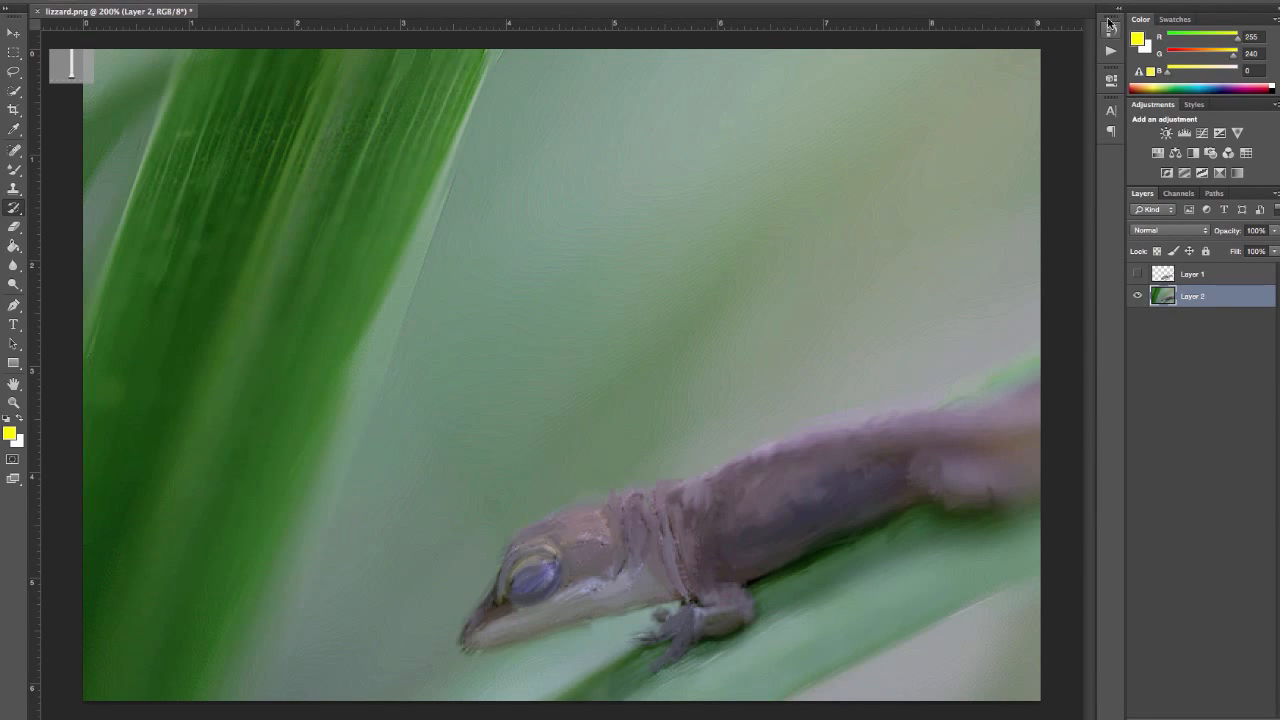
Compare the Merge Visible state with the latest History Brush state in the document history
left_click(1109, 26)
left_click(1008, 58)
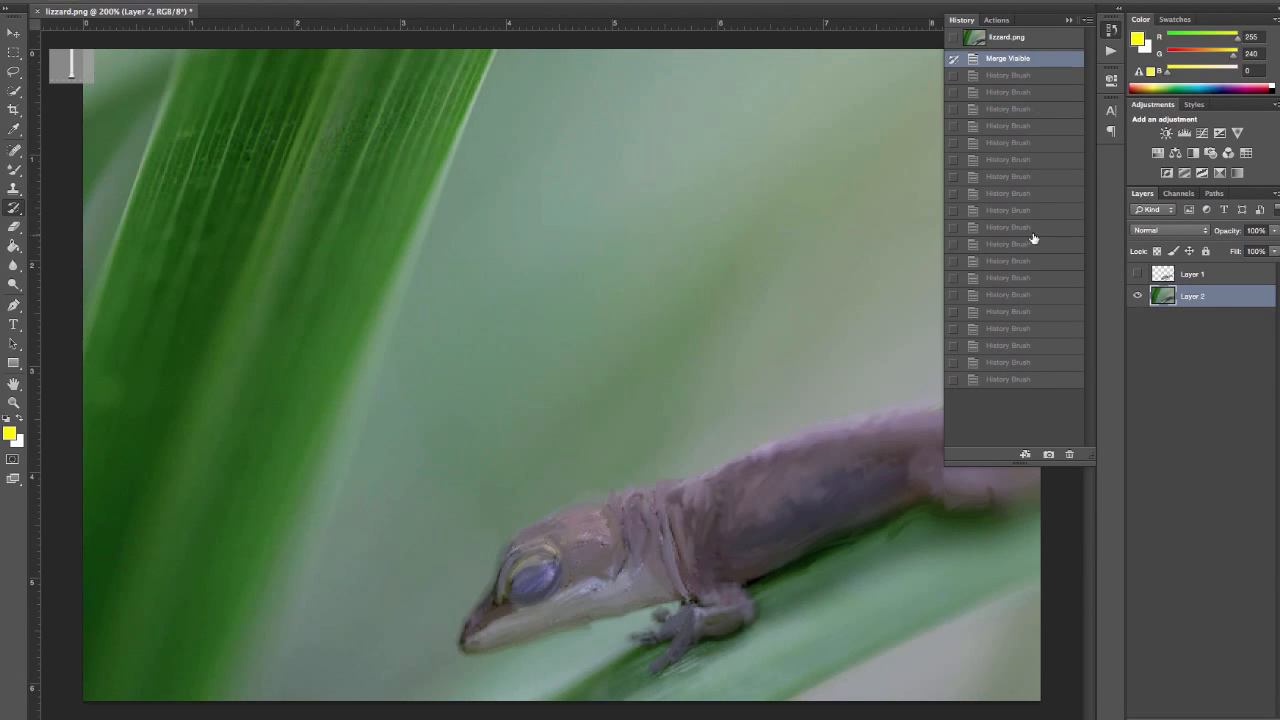
left_click(1039, 384)
left_click(1040, 62)
left_click(1036, 384)
left_click(1112, 27)
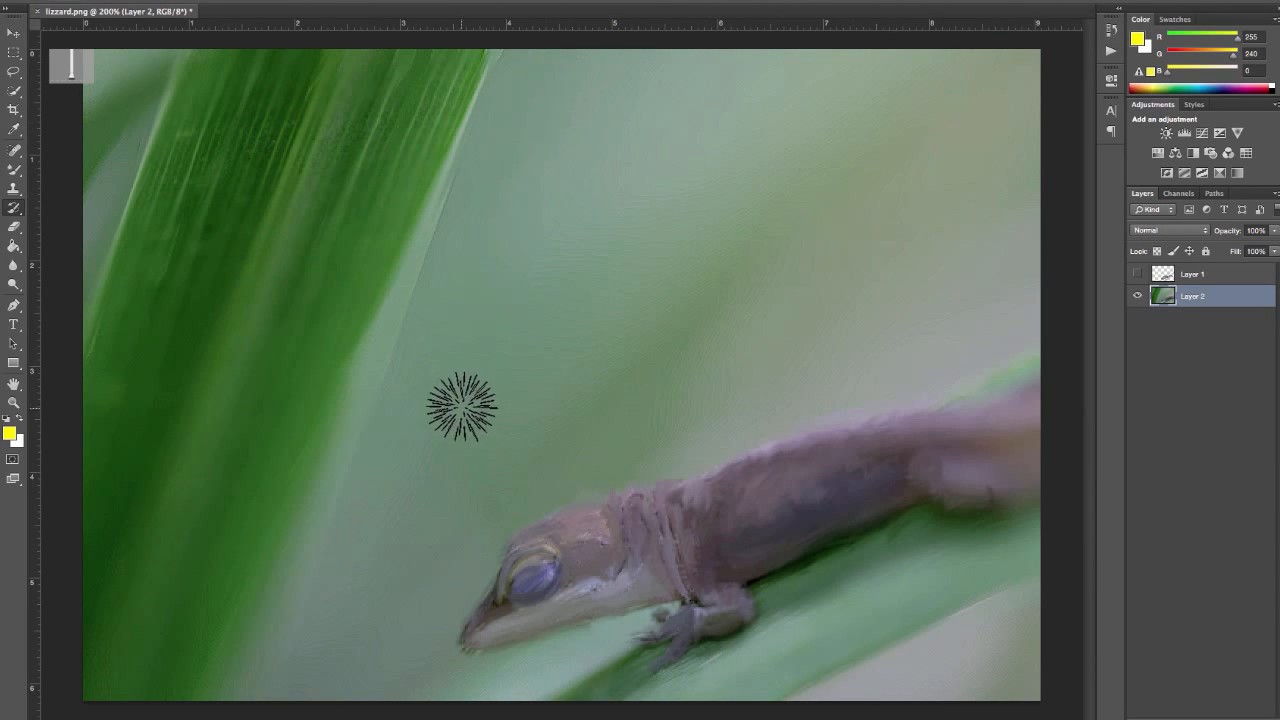
left_click(1111, 29)
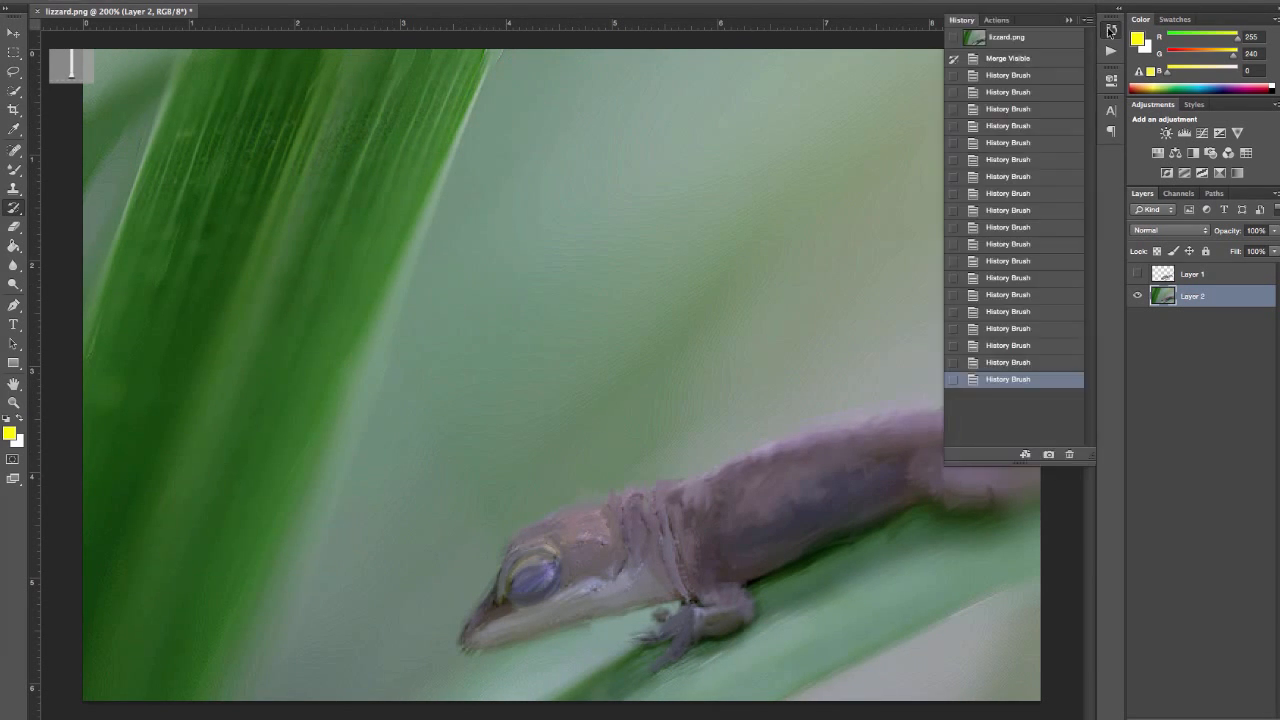
left_click(1111, 29)
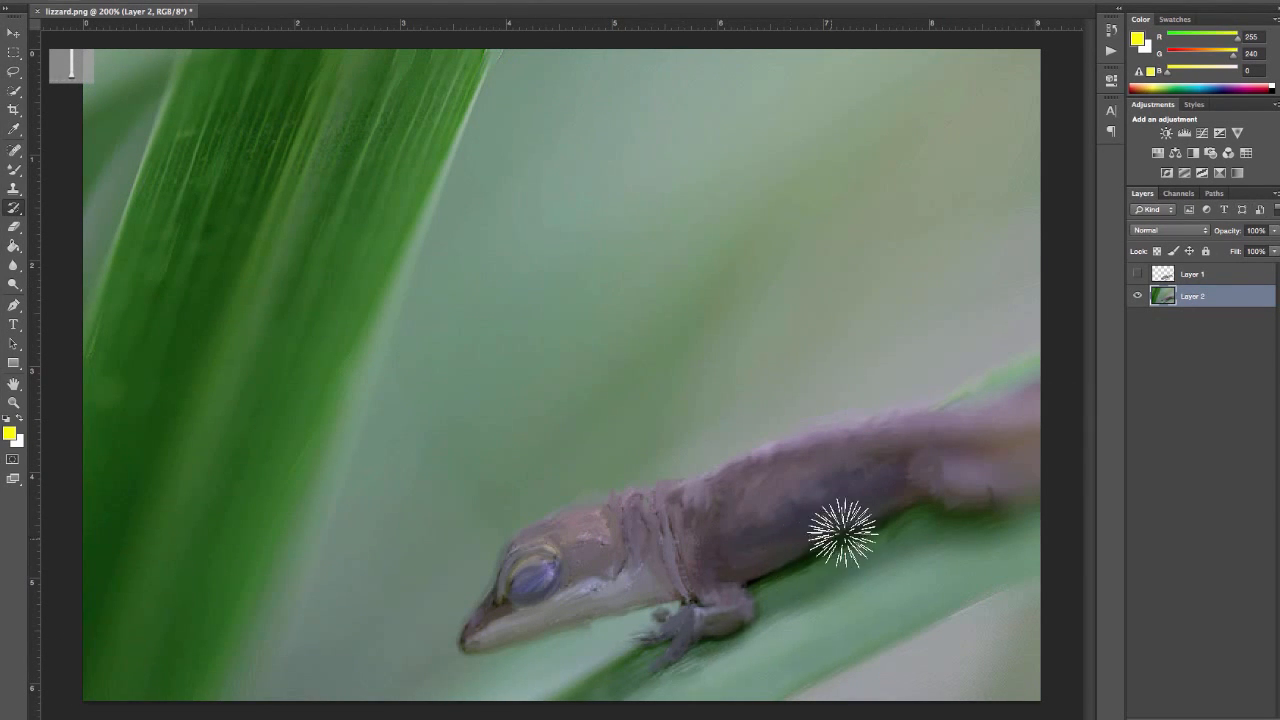
Zoom out to the whole picture and compare the current painting with earlier history states and the original photo
left_click(1108, 36)
left_click(1108, 36)
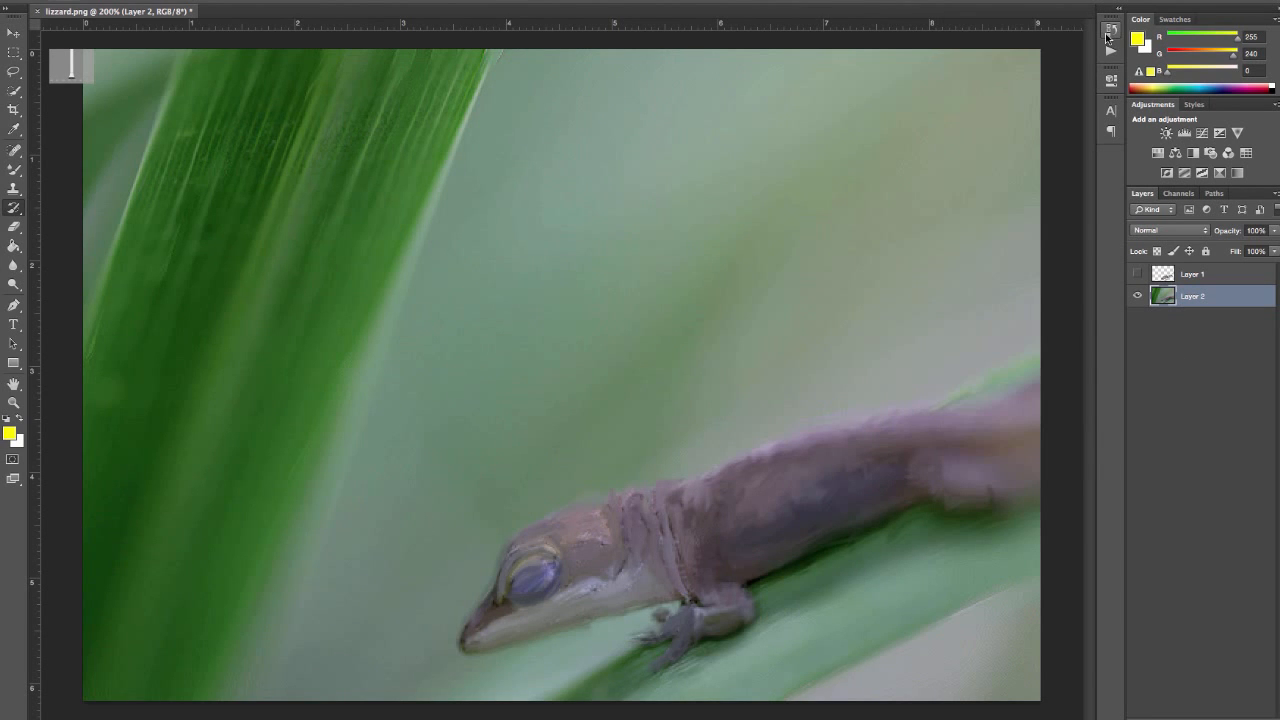
key("ctrl+minus")
left_click(1108, 36)
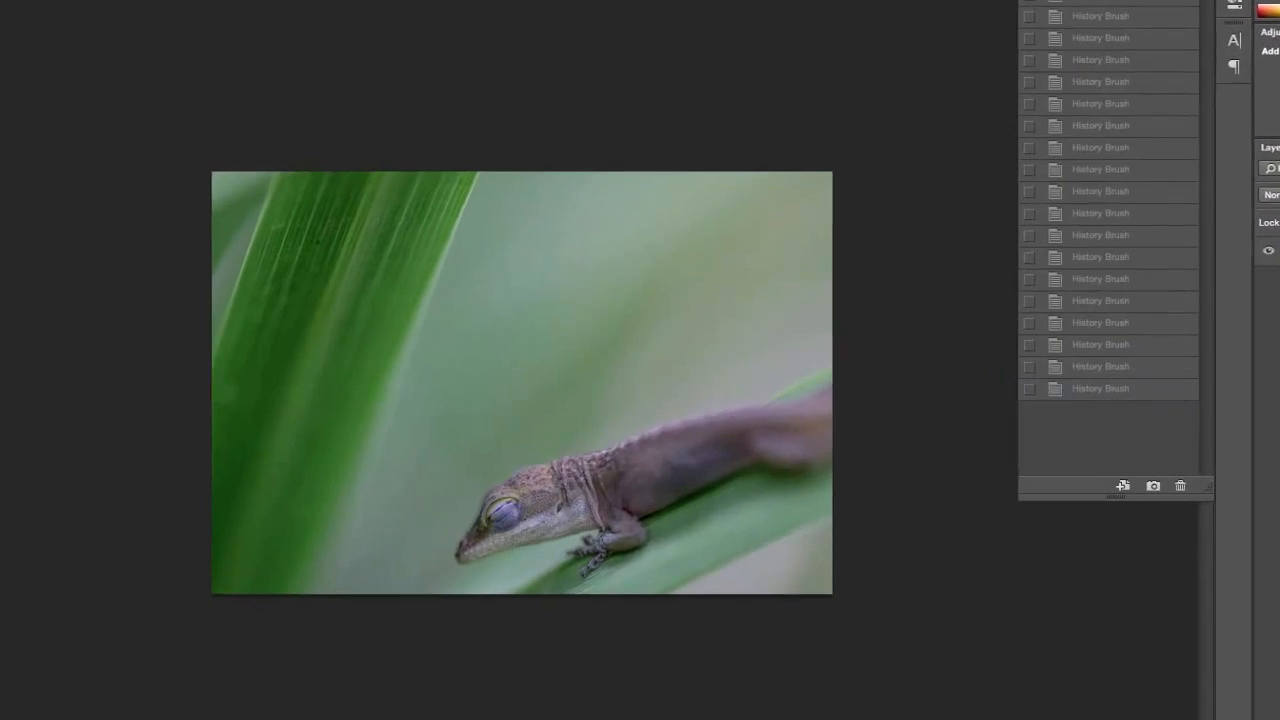
left_click(1151, 399)
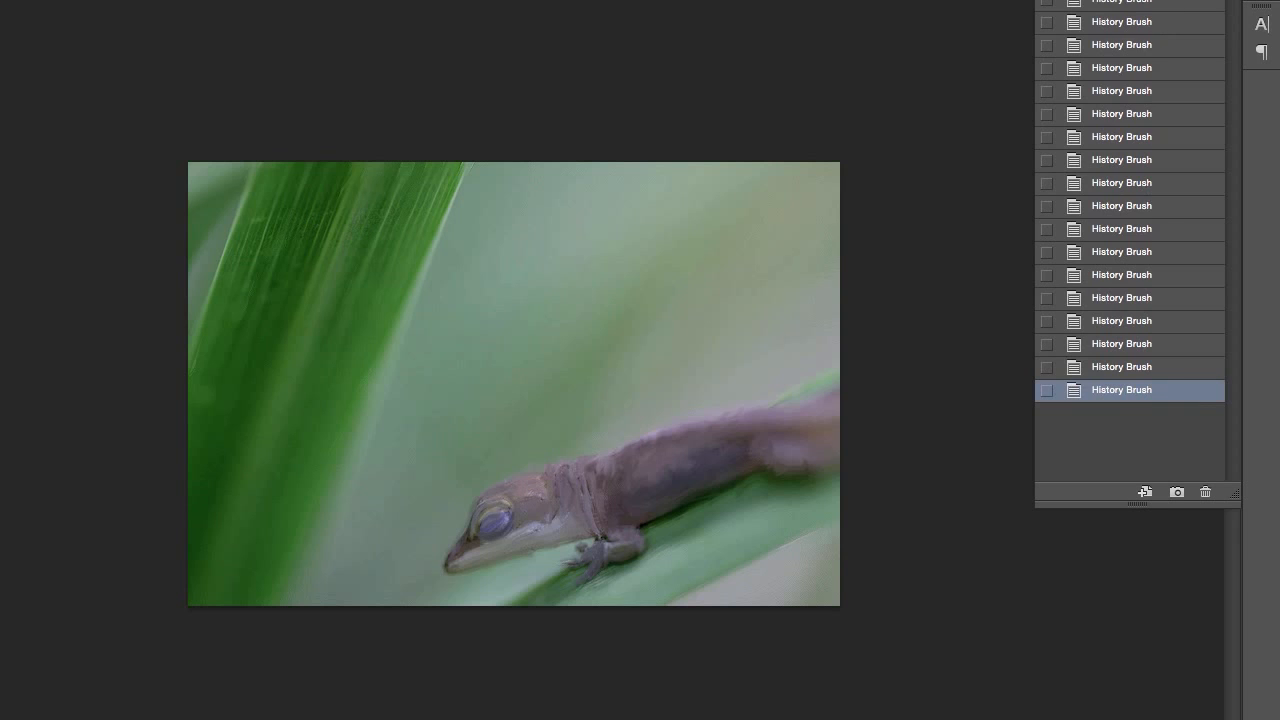
key("ctrl+z")
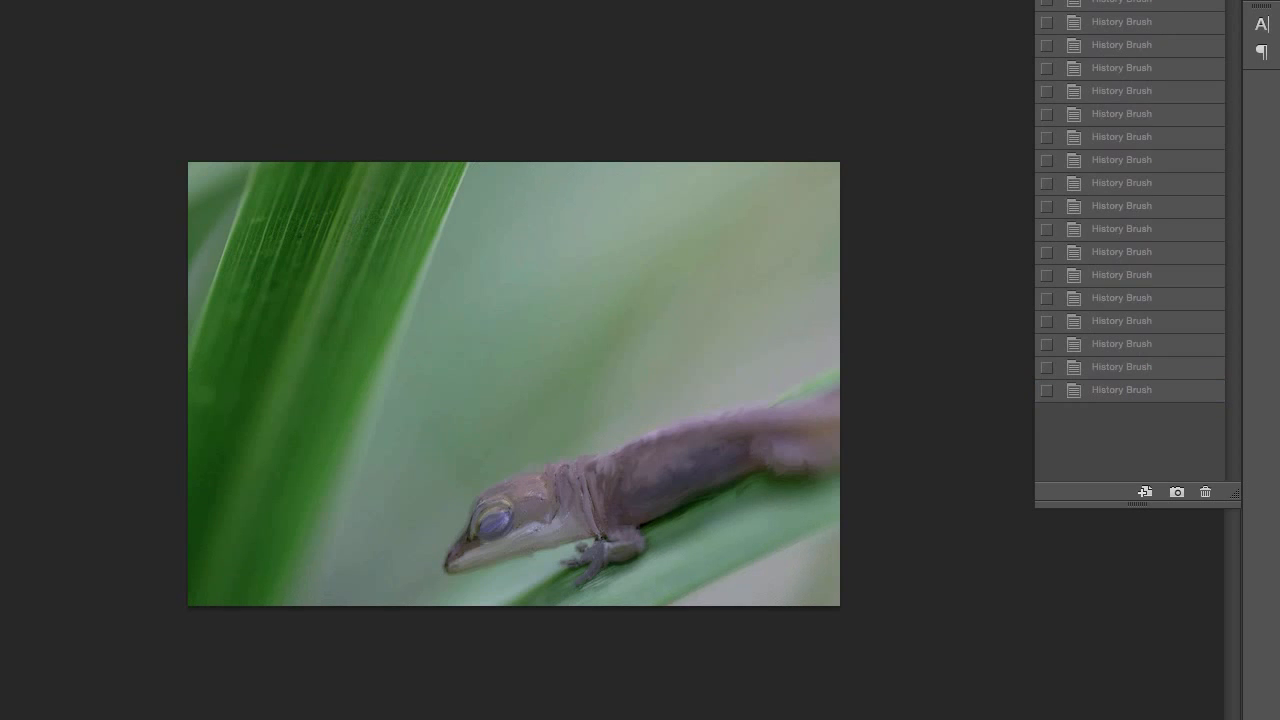
left_click(1146, 393)
key("ctrl+z")
left_click(1158, 397)
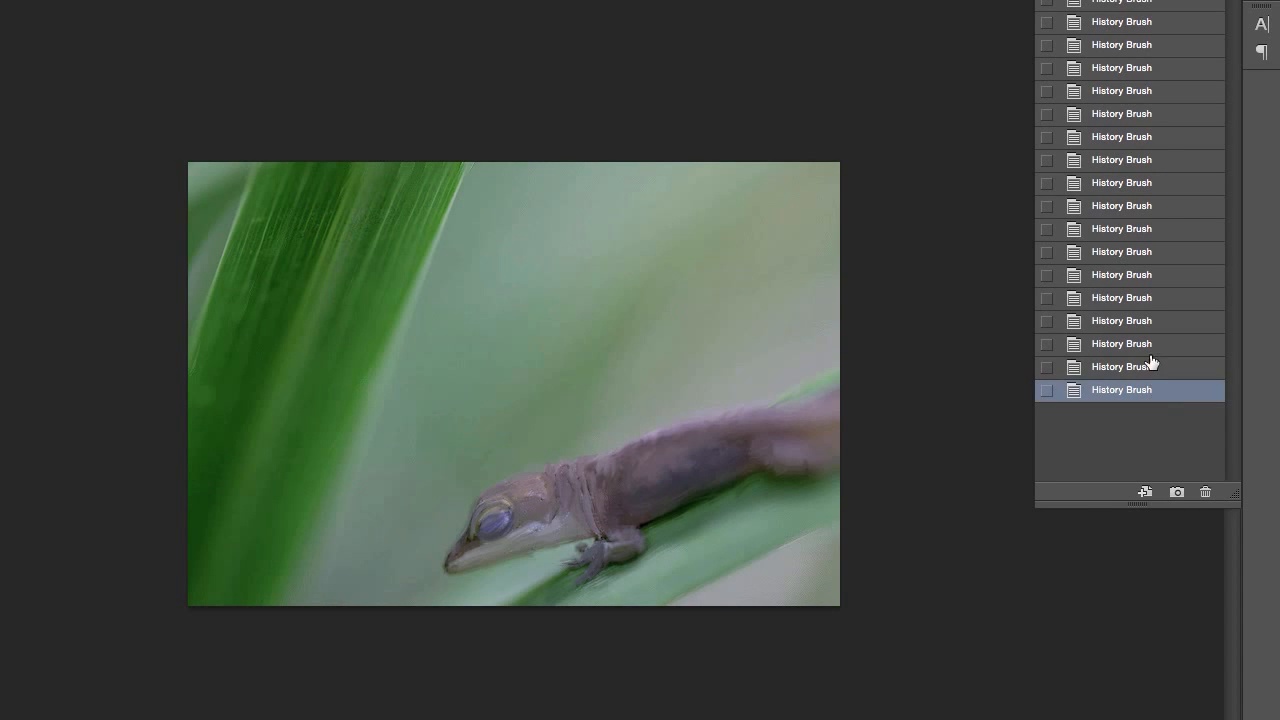
key("ctrl+z")
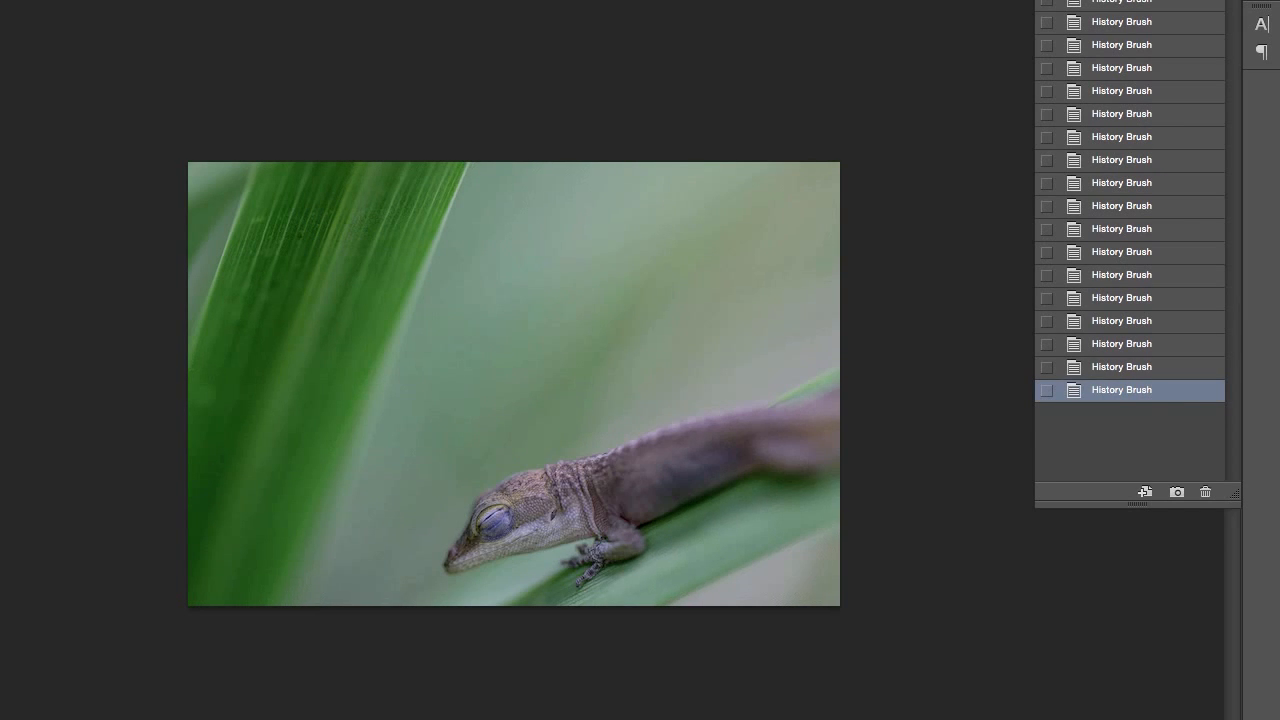
left_click(1160, 400)
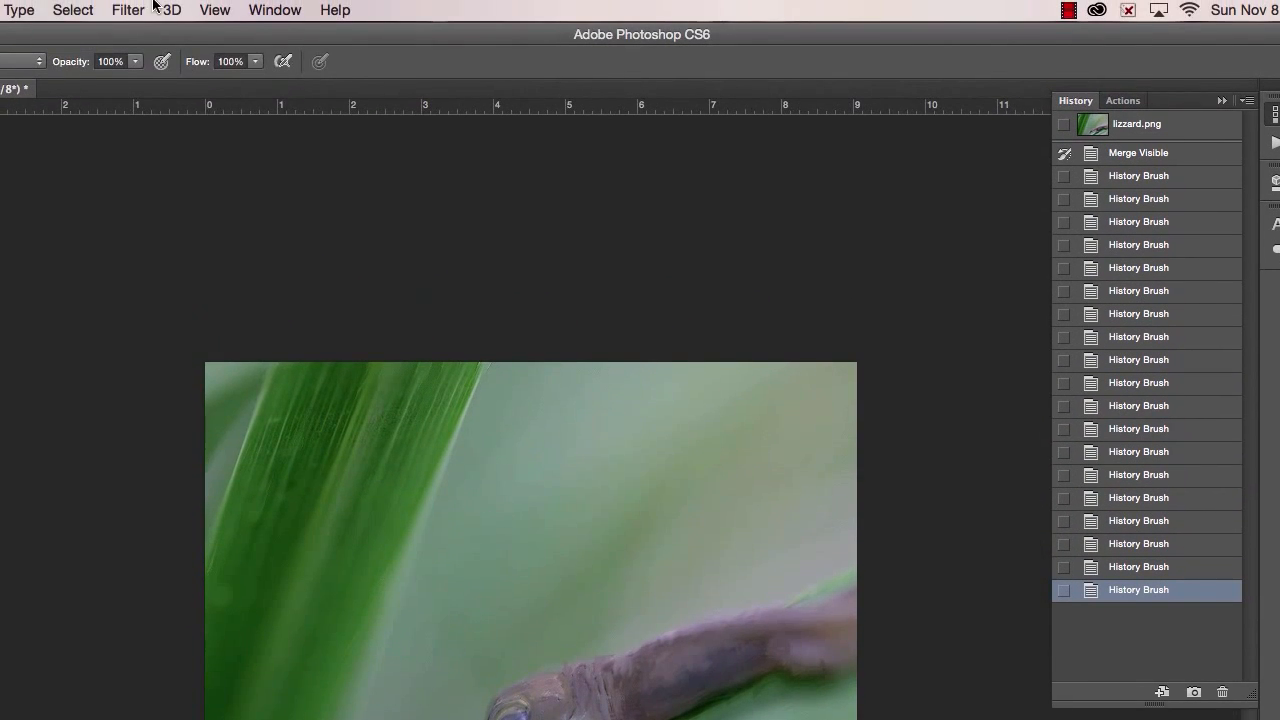
Apply the Palette Knife filter to Layer 2 with stroke size 18, stroke detail 3 and softness 0
left_click(150, 10)
left_click(176, 110)
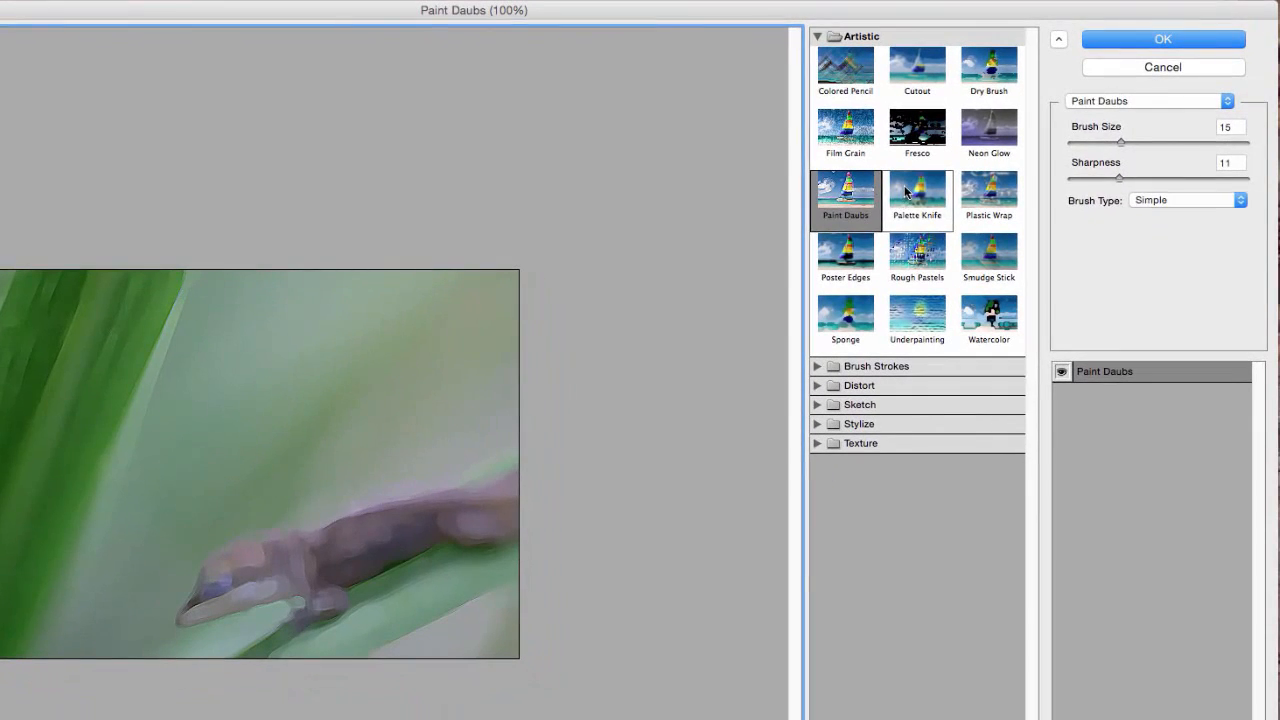
left_click(1158, 249)
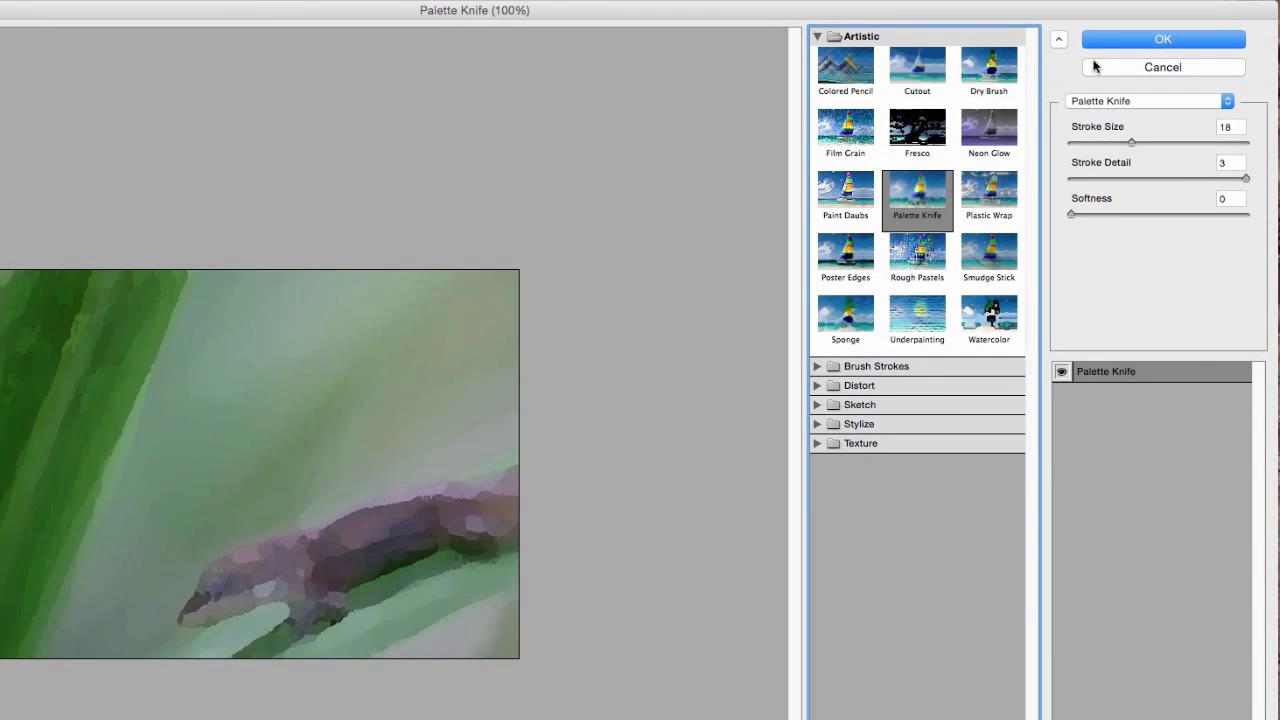
left_click(1098, 64)
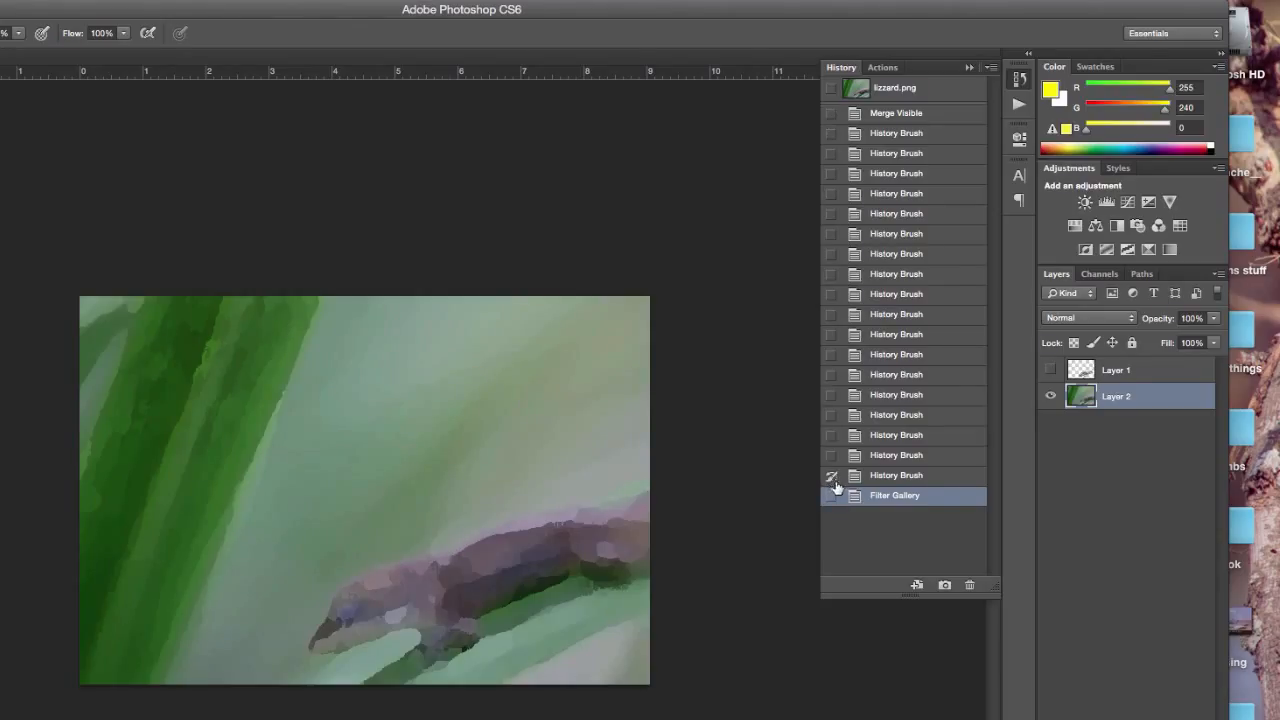
Use the last History Brush state before the filter as source and paint back the right edge of the leaf
left_click(873, 476)
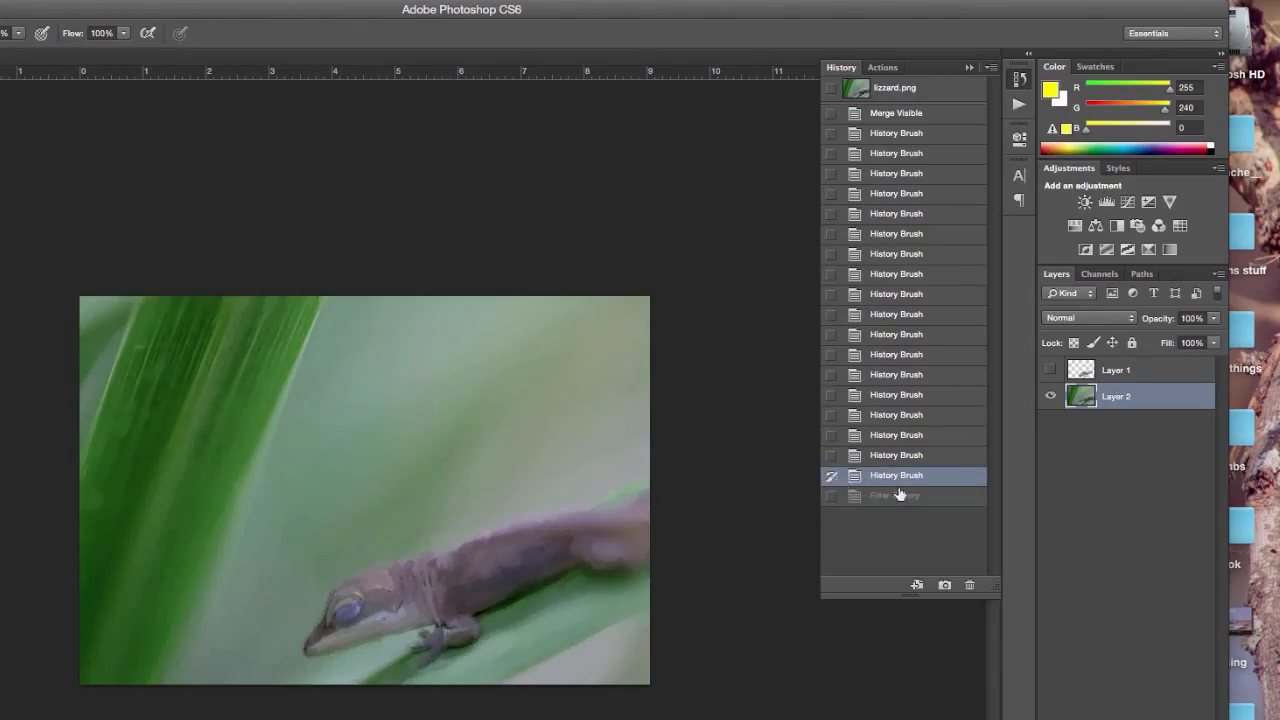
left_click(902, 495)
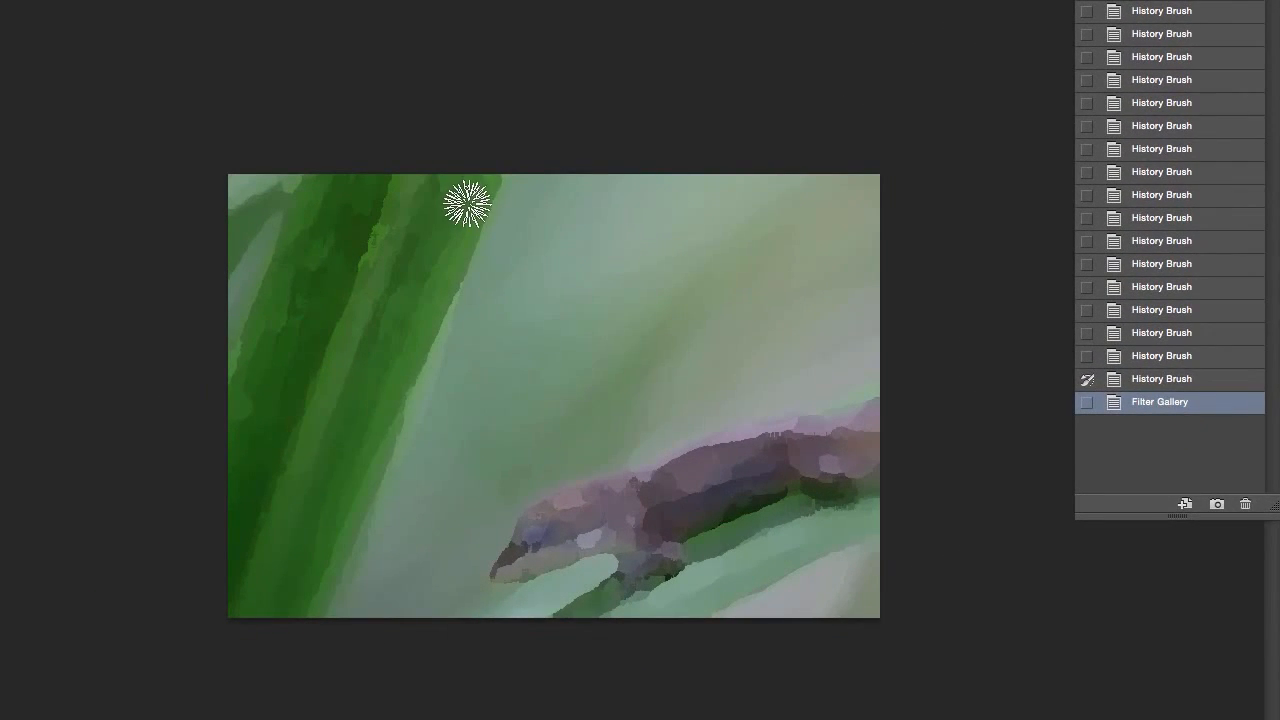
left_click_drag(285, 319, 238, 527)
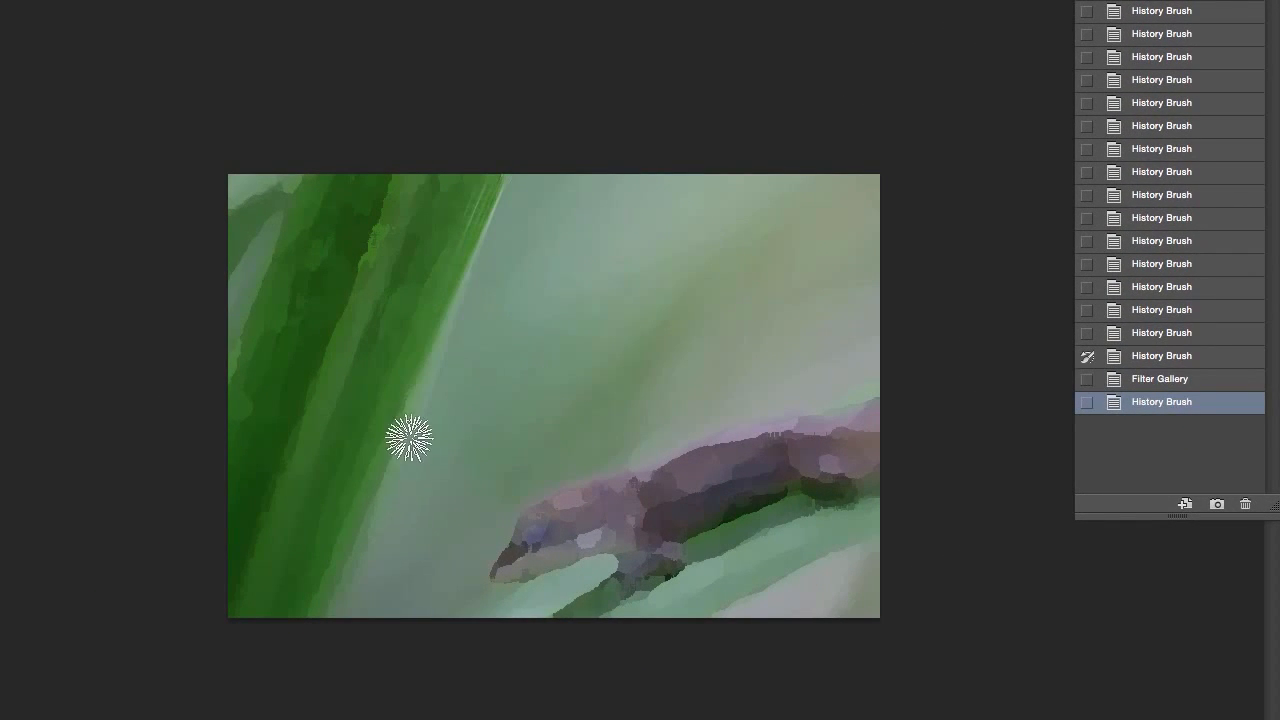
left_click_drag(414, 420, 289, 706)
left_click_drag(329, 553, 266, 694)
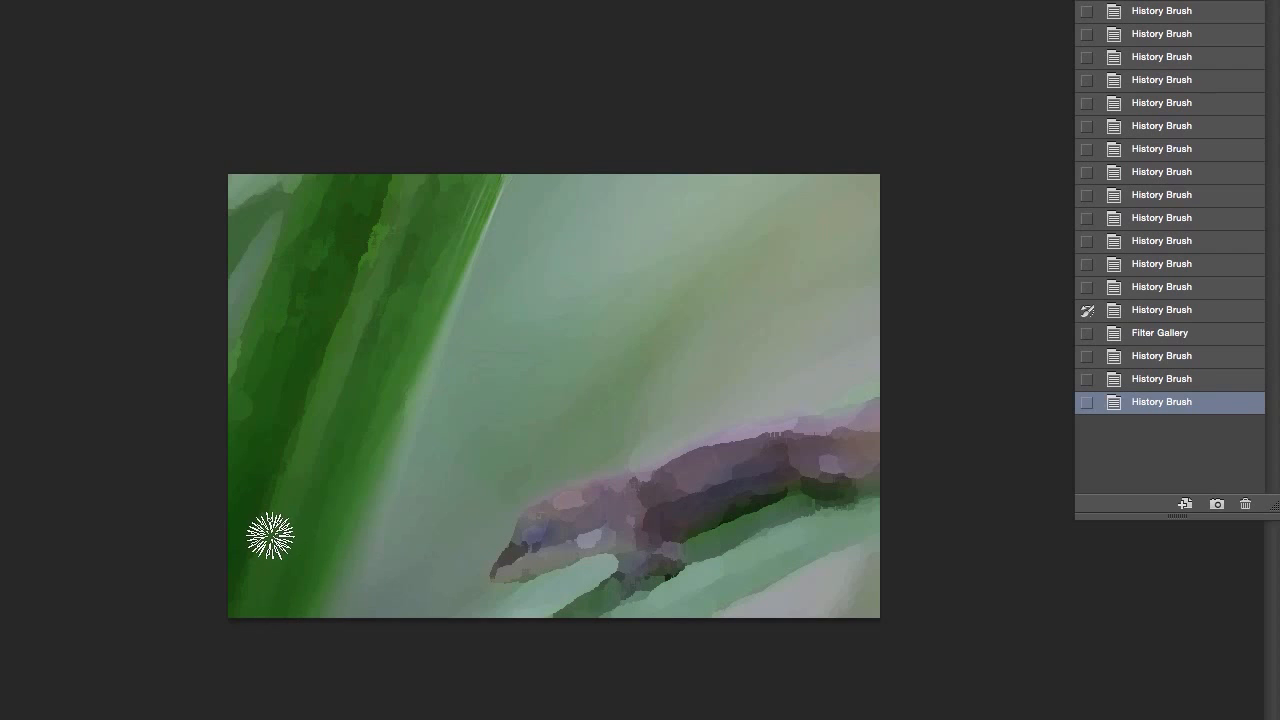
Enlarge the History Brush and paint back the detail across the rest of the large green leaf
key("bracketright")
key("bracketright")
key("bracketright")
left_click_drag(251, 586, 335, 300)
mouse_move(239, 400)
left_mouse_down()
mouse_move(305, 186)
mouse_move(284, 173)
mouse_move(190, 265)
left_mouse_up()
left_click_drag(346, 188, 317, 341)
left_click_drag(410, 150, 312, 375)
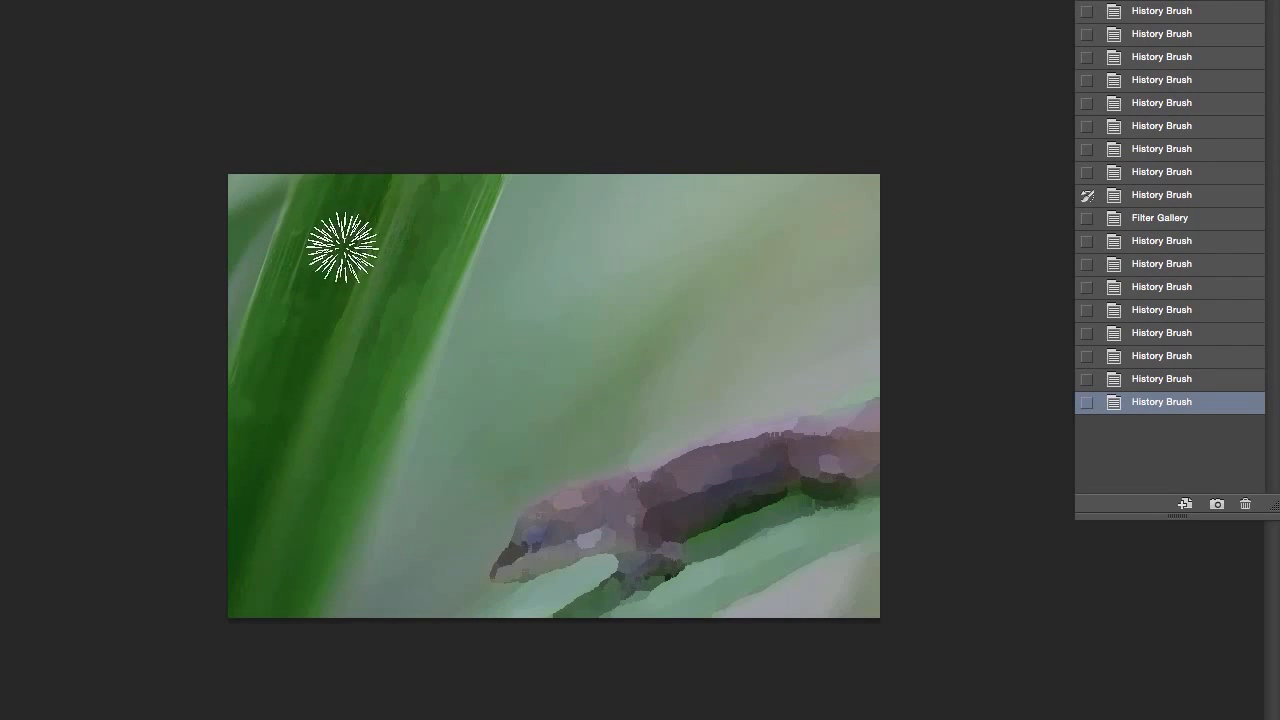
mouse_move(343, 247)
left_mouse_down()
mouse_move(390, 273)
mouse_move(361, 419)
mouse_move(460, 170)
left_mouse_up()
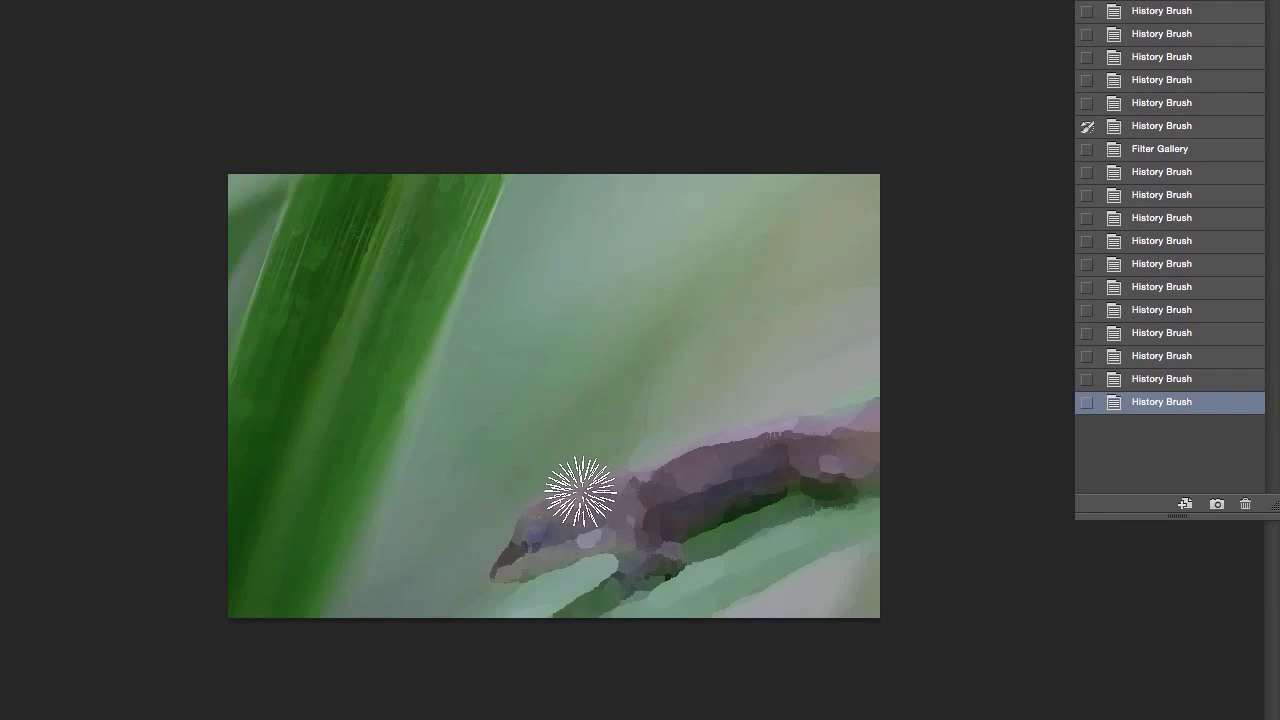
Paint back the lizard's head, foreleg, body and tail with the History Brush
mouse_move(580, 491)
left_mouse_down()
mouse_move(541, 520)
mouse_move(502, 609)
left_mouse_up()
mouse_move(632, 592)
left_mouse_down()
mouse_move(730, 439)
mouse_move(564, 481)
mouse_move(797, 434)
left_mouse_up()
left_click_drag(943, 430, 952, 466)
mouse_move(952, 466)
left_mouse_down()
mouse_move(861, 484)
mouse_move(939, 460)
left_mouse_up()
mouse_move(920, 406)
left_mouse_down()
mouse_move(992, 391)
mouse_move(753, 517)
mouse_move(694, 586)
mouse_move(717, 537)
mouse_move(640, 538)
left_mouse_up()
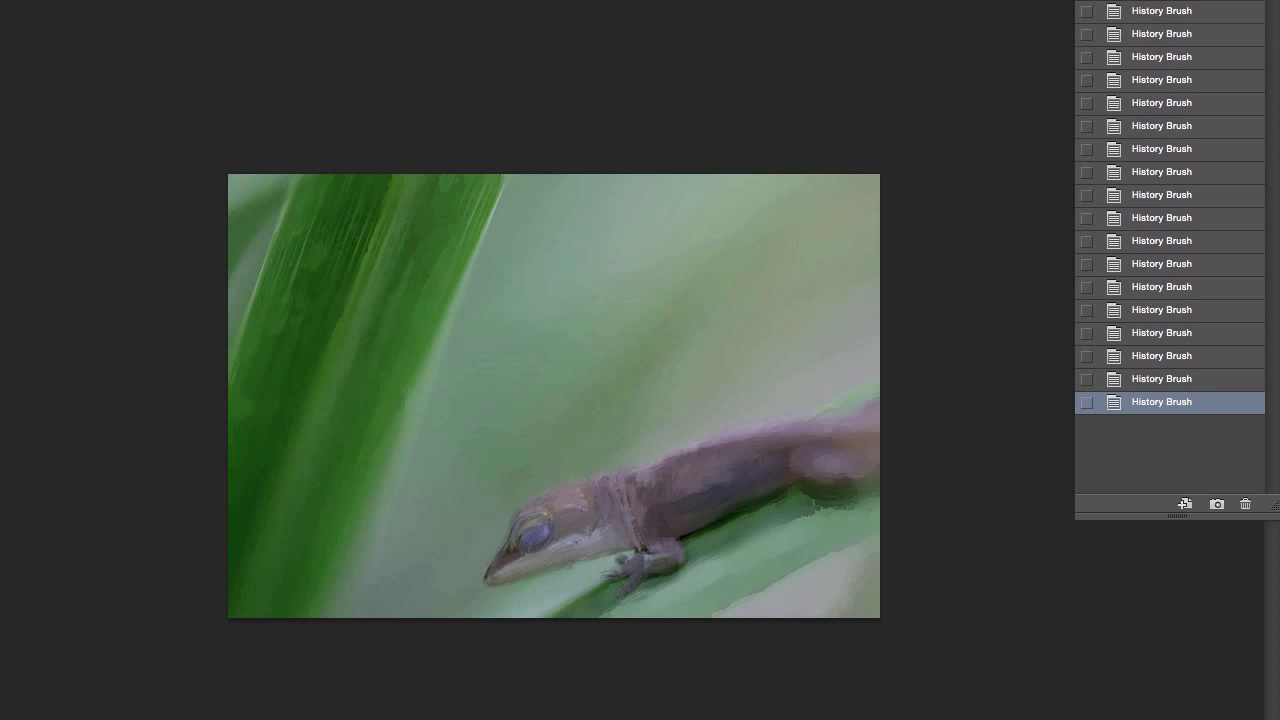
Compare the final painting with the original photo in the history, then hide the panels to view it alone
left_click(1196, 158)
left_click(1205, 402)
left_click(905, 500)
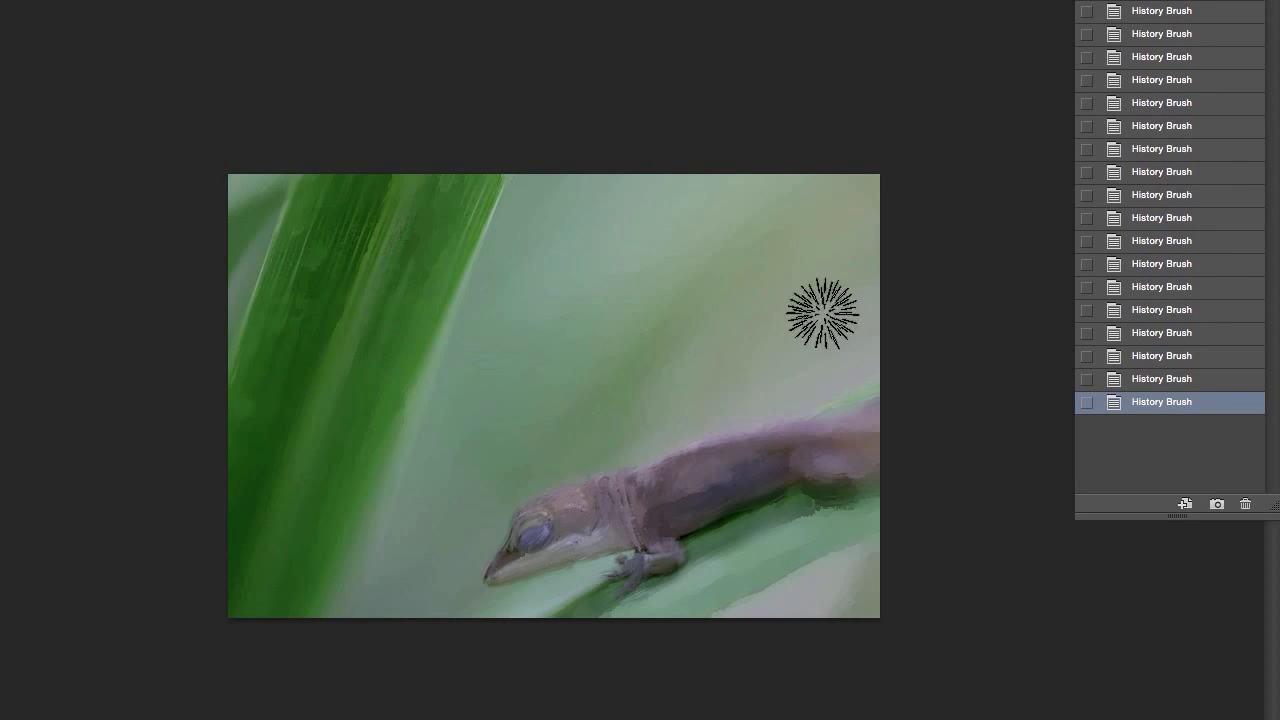
left_click(1190, 162)
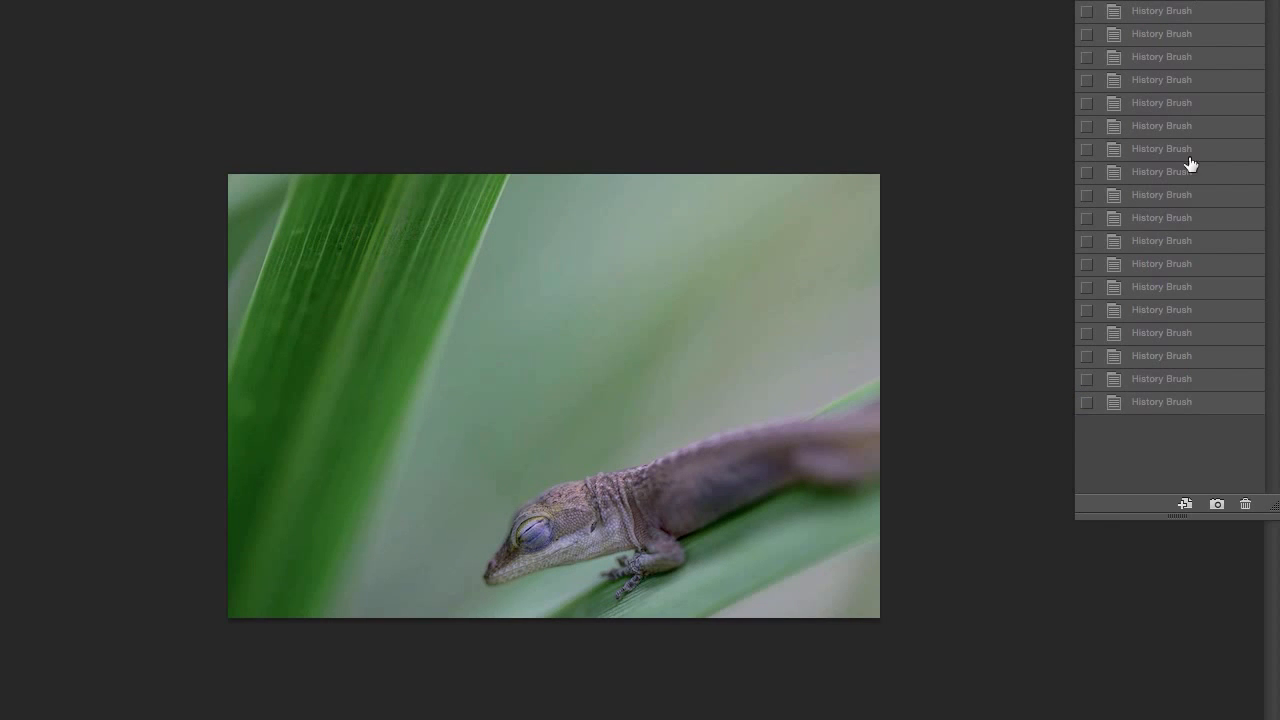
left_click(1209, 406)
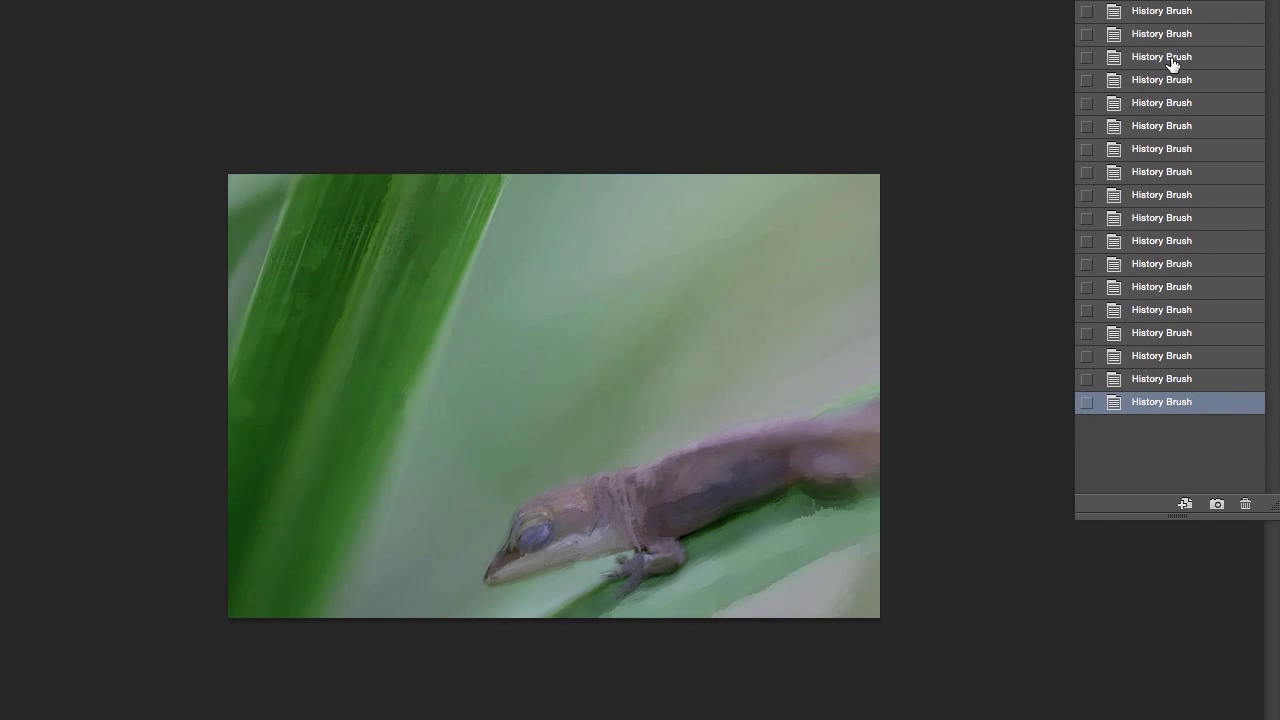
key("Tab")
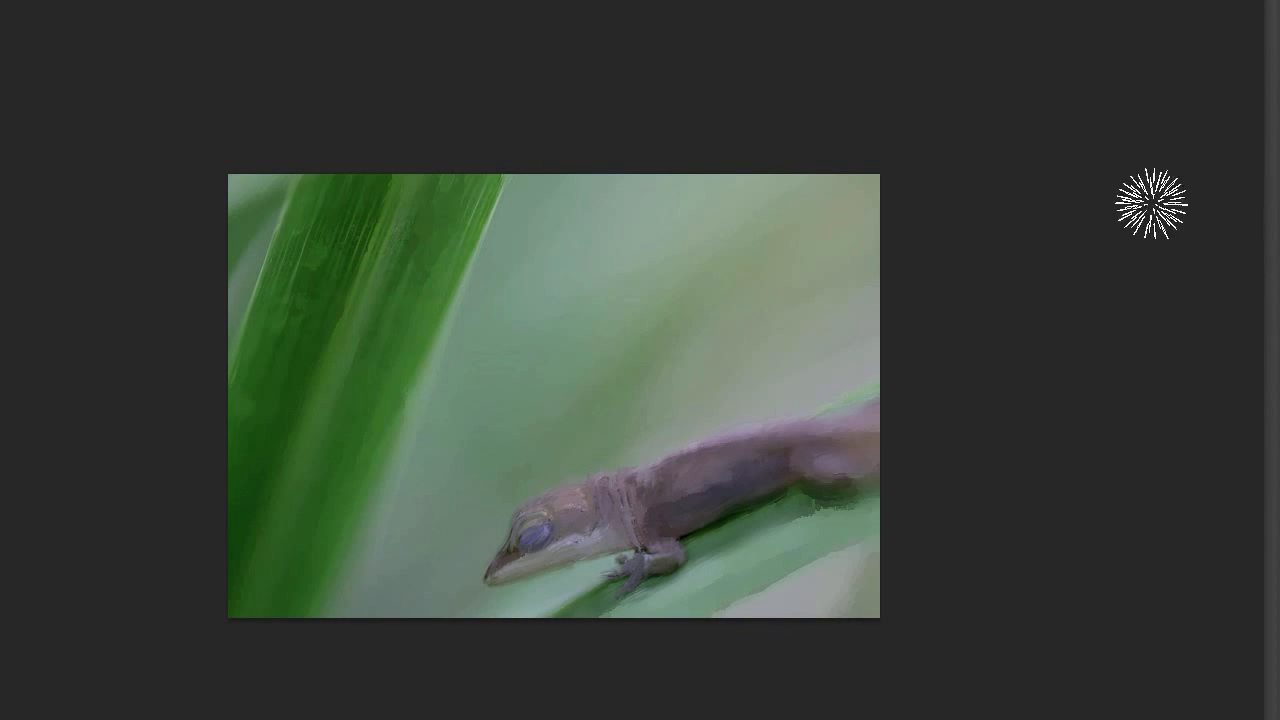